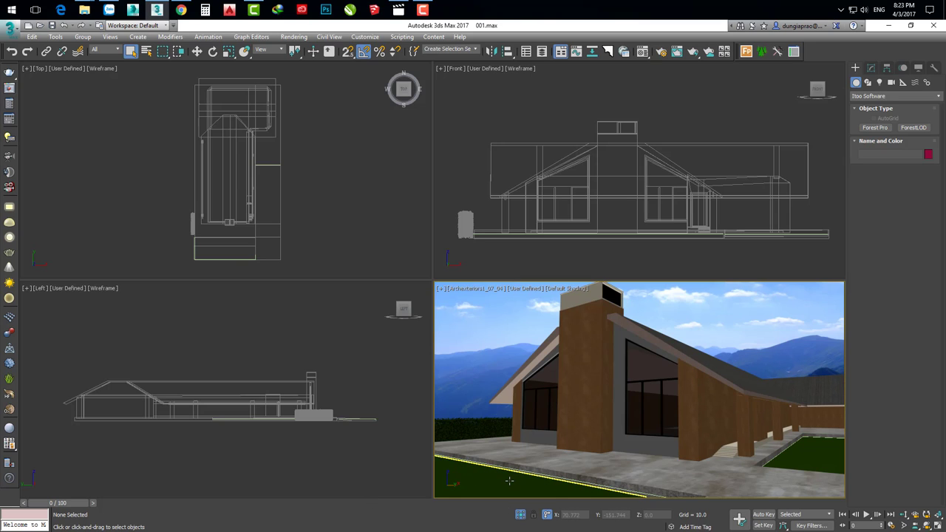
# - Start a Forest Pro object and zoom the Top view in on Rectangle001
pyautogui.click(746, 51)
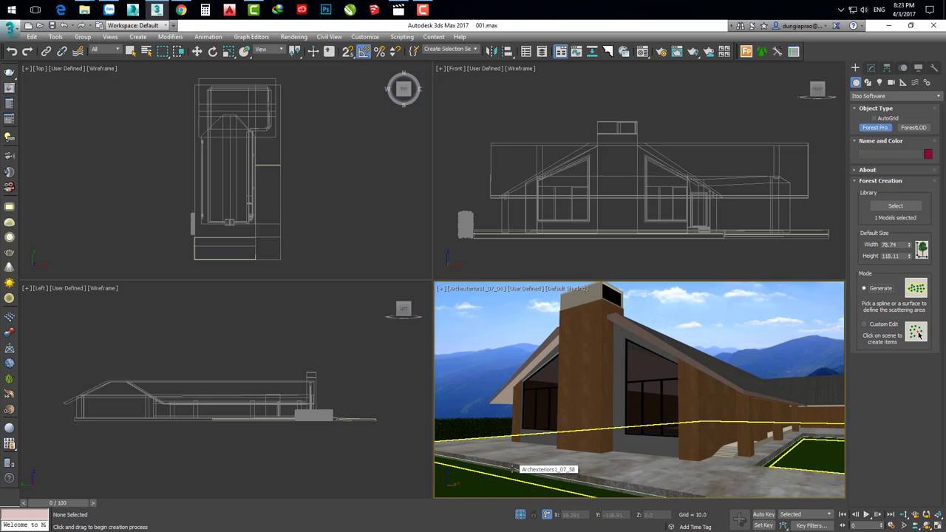
pyautogui.scroll(3, 252, 200)
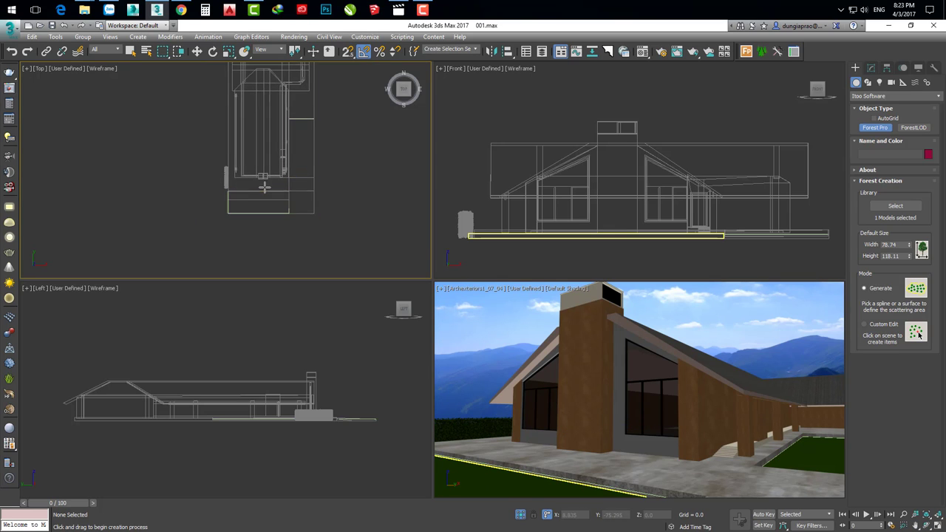
pyautogui.scroll(2, 241, 196)
pyautogui.scroll(5, 197, 207)
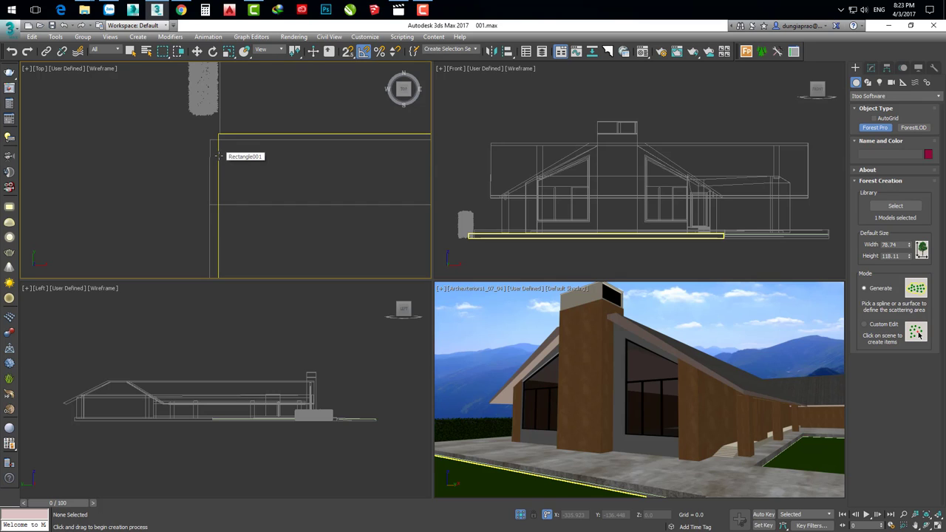
# - Pick Rectangle001 as the scatter area to create Forest001
pyautogui.click(218, 156)
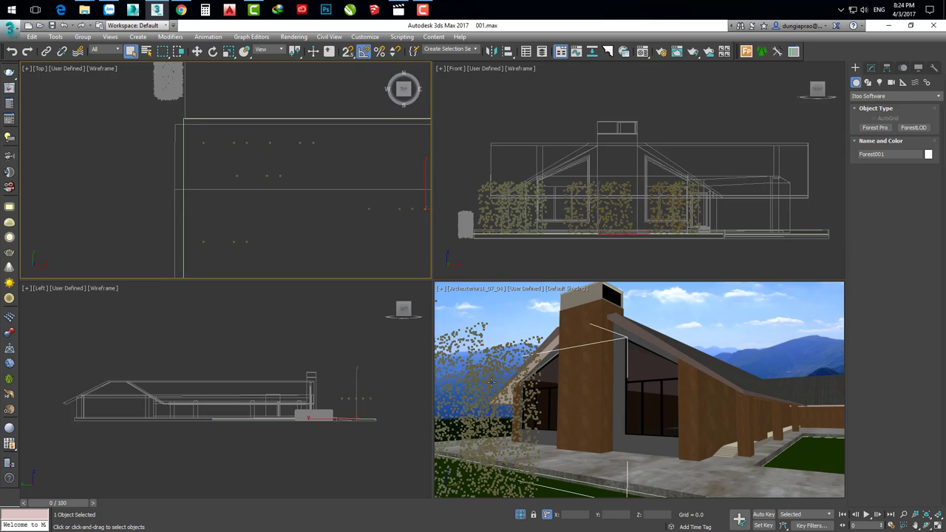
pyautogui.scroll(-2, 313, 196)
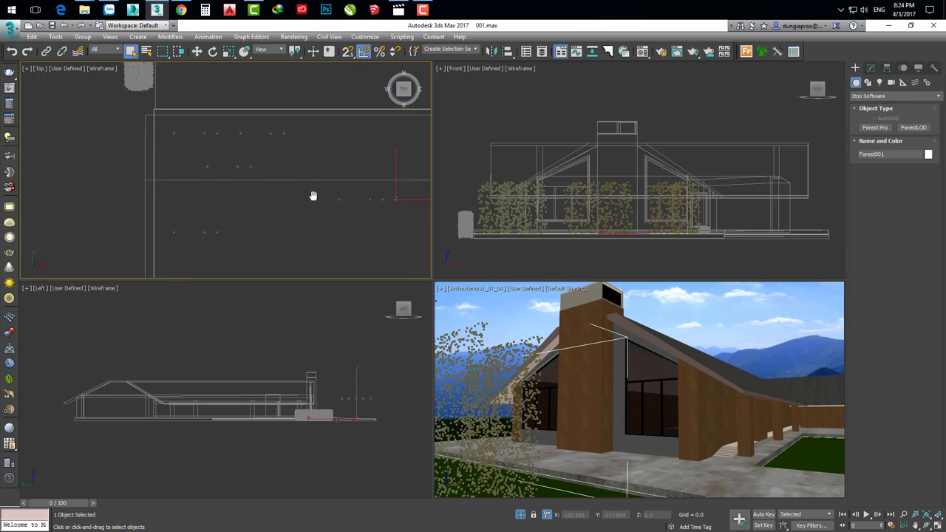
pyautogui.scroll(-2, 306, 184)
pyautogui.scroll(-2, 302, 196)
pyautogui.scroll(-1, 302, 199)
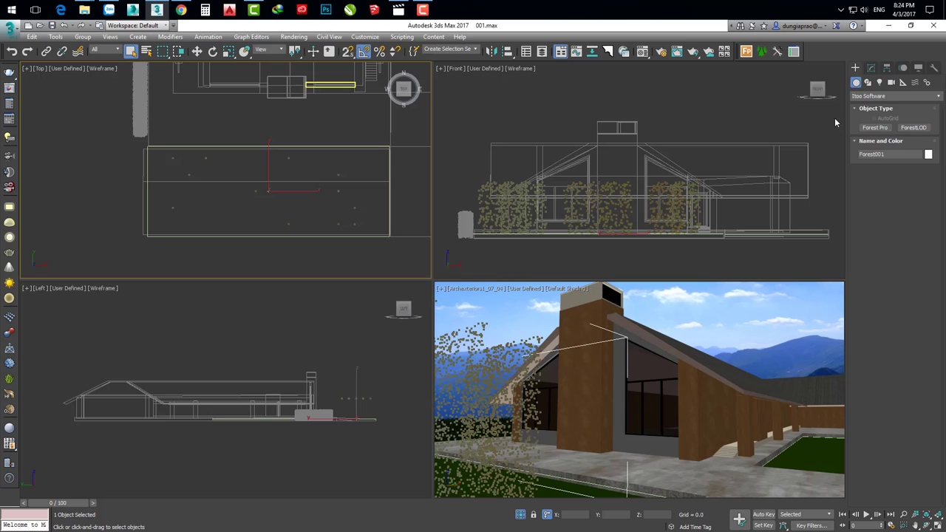
# - Open the Forest Pack Library from Forest001's Geometry rollout in the Modify panel
pyautogui.click(872, 70)
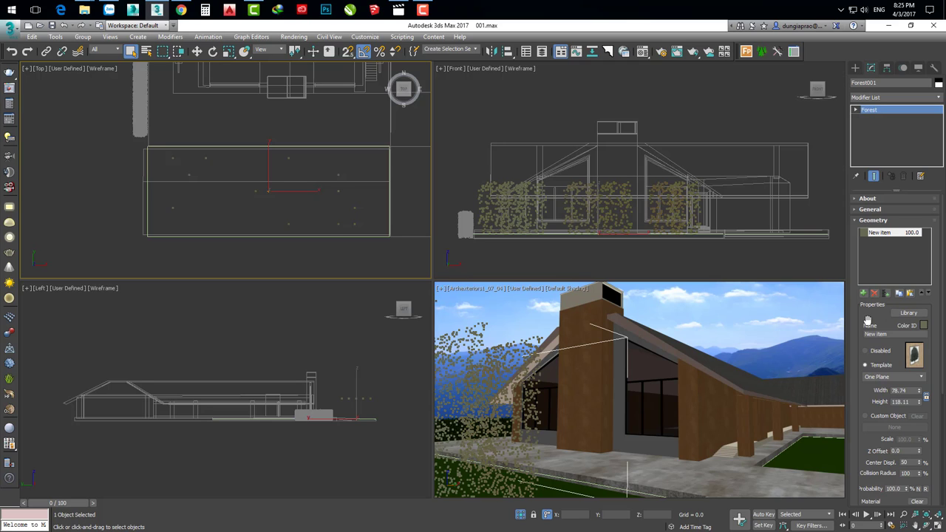
pyautogui.scroll(-2, 868, 321)
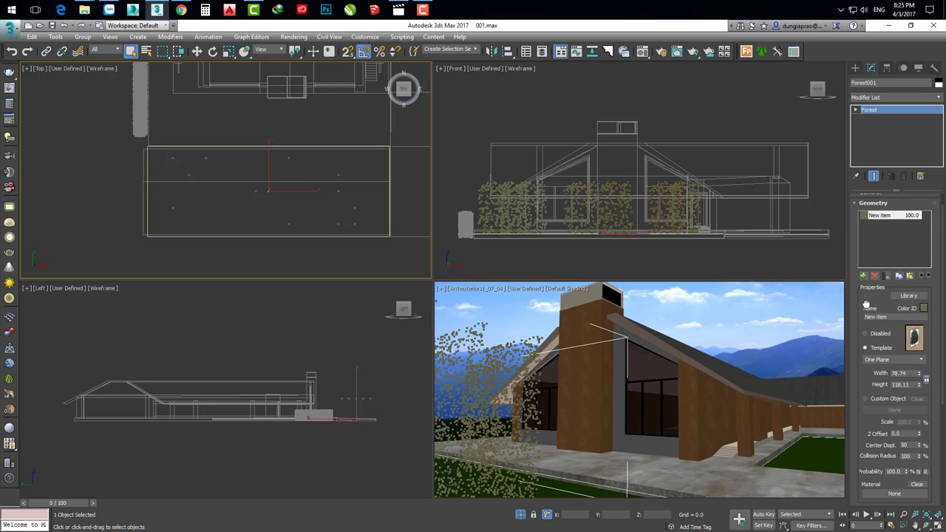
pyautogui.click(910, 295)
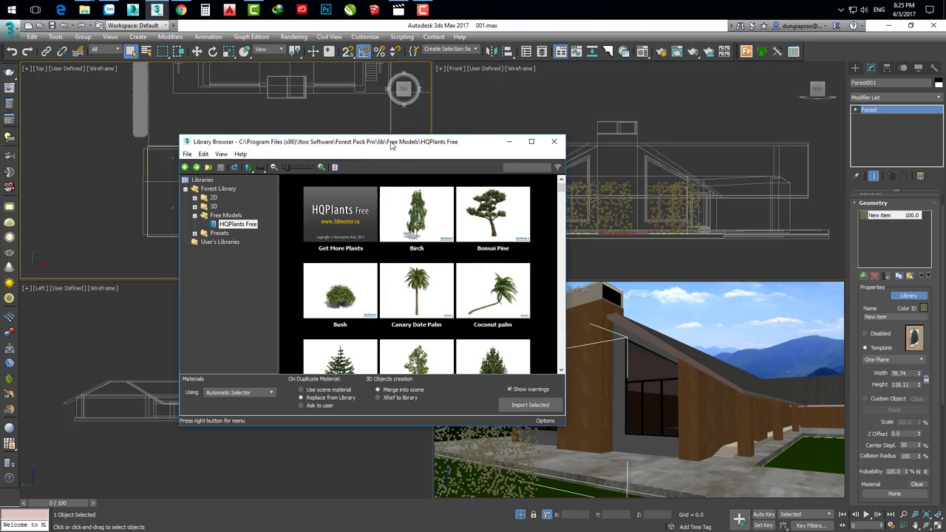
# - Reposition the library window and browse the 2D Shrubs and Trees models
pyautogui.moveTo(394, 148); pyautogui.dragTo(405, 112)
pyautogui.click(205, 180)
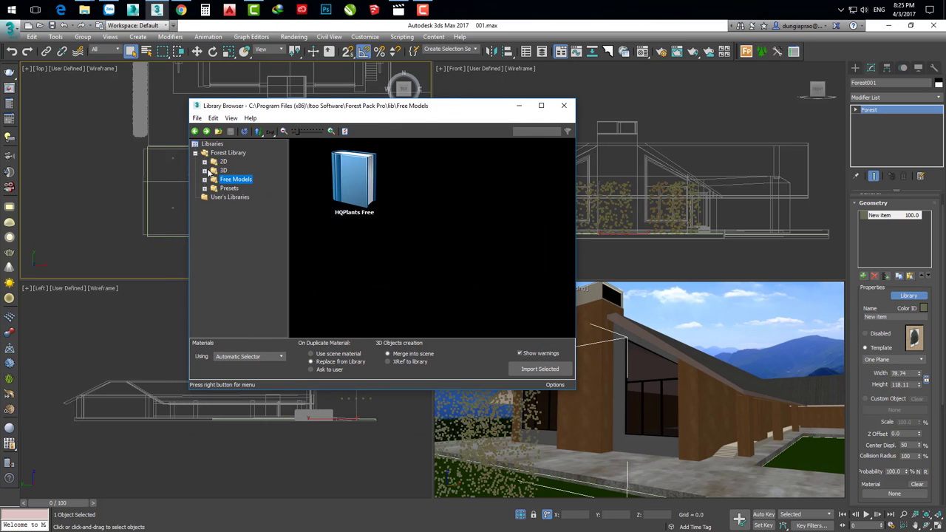
pyautogui.click(205, 162)
pyautogui.click(237, 171)
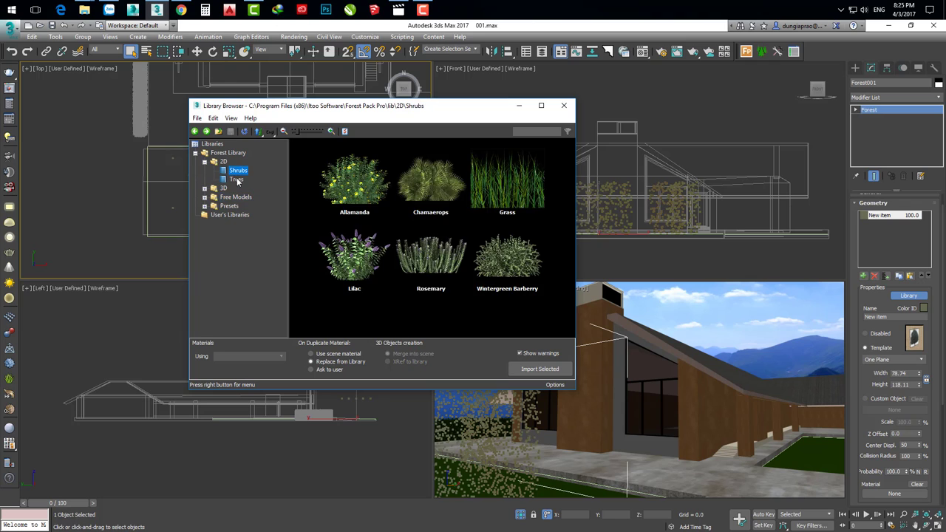
pyautogui.click(237, 180)
pyautogui.click(205, 161)
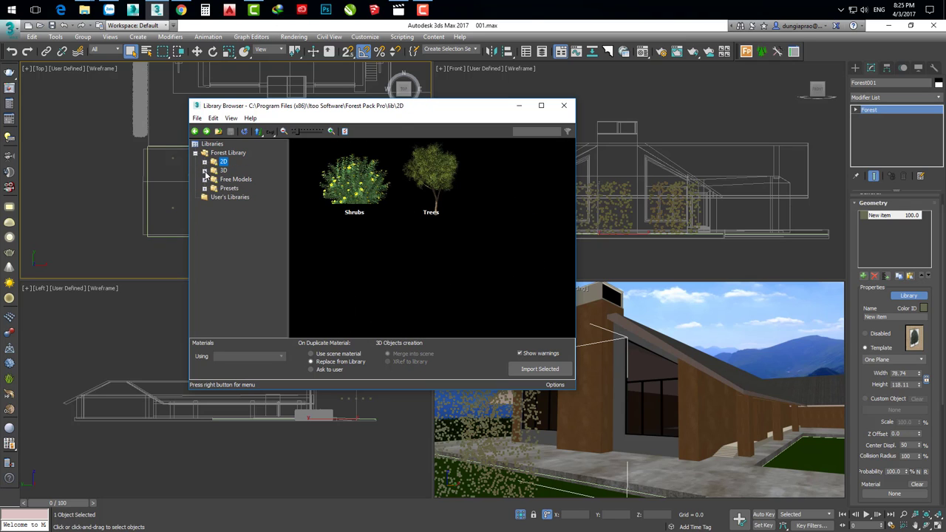
pyautogui.click(205, 170)
# - Browse the 3D Flowers&grass and Stones model collections
pyautogui.click(247, 179)
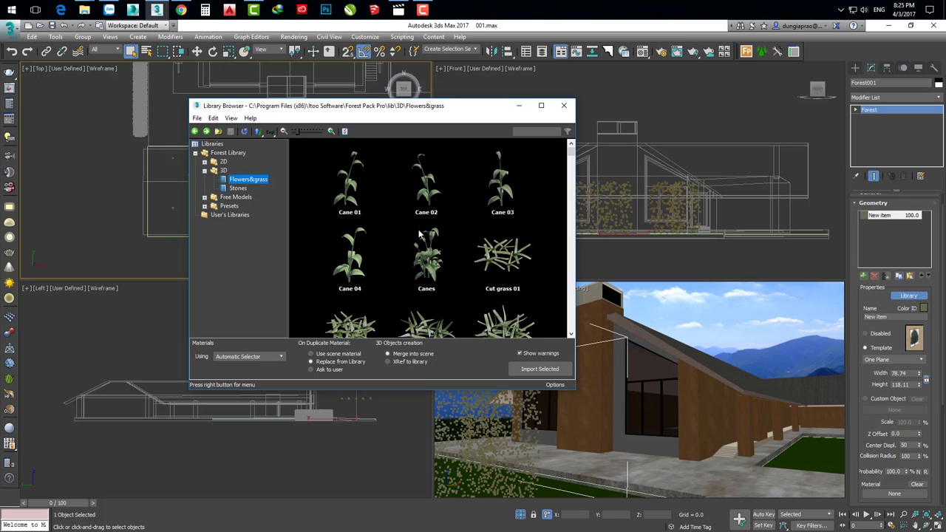
pyautogui.scroll(-1, 565, 199)
pyautogui.scroll(-3, 565, 199)
pyautogui.scroll(-1, 565, 200)
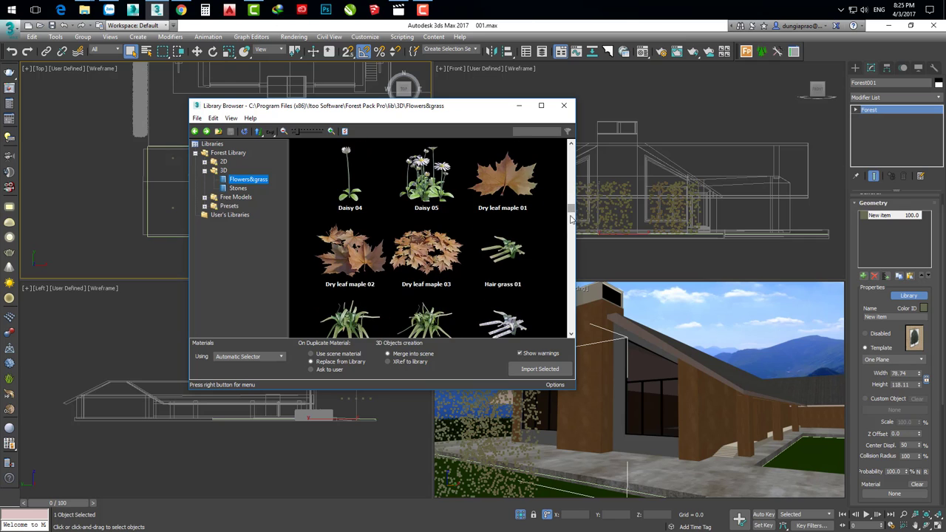
pyautogui.moveTo(570, 207); pyautogui.dragTo(570, 331)
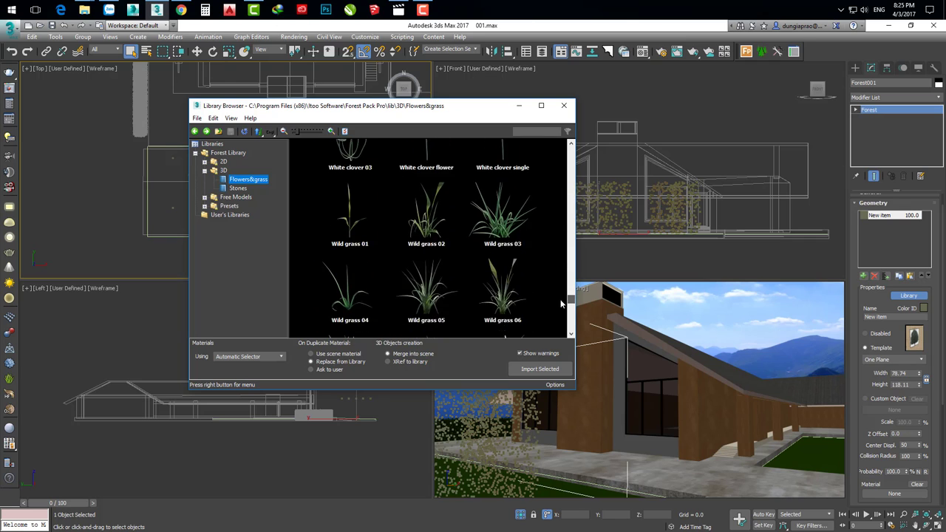
pyautogui.click(238, 188)
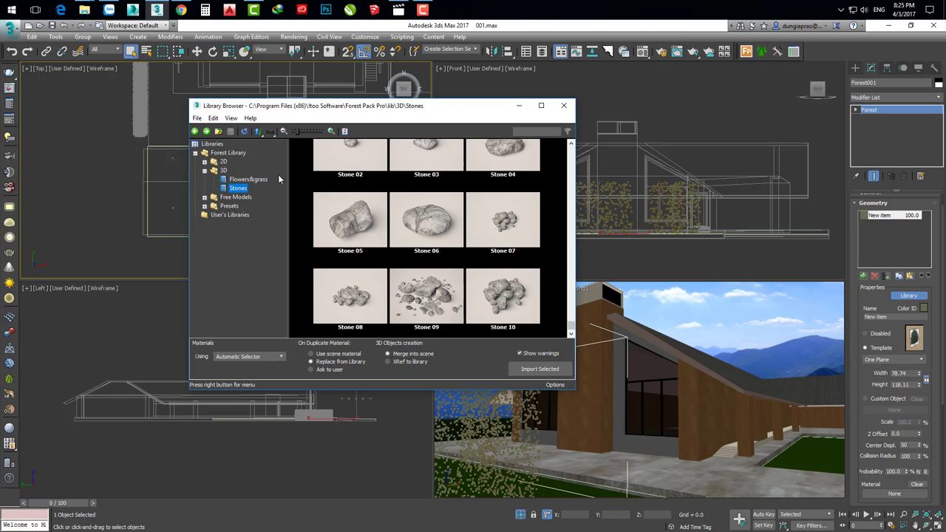
# - Expand Free Models and Presets, then view the HQPlants Free plant models
pyautogui.click(205, 197)
pyautogui.click(205, 161)
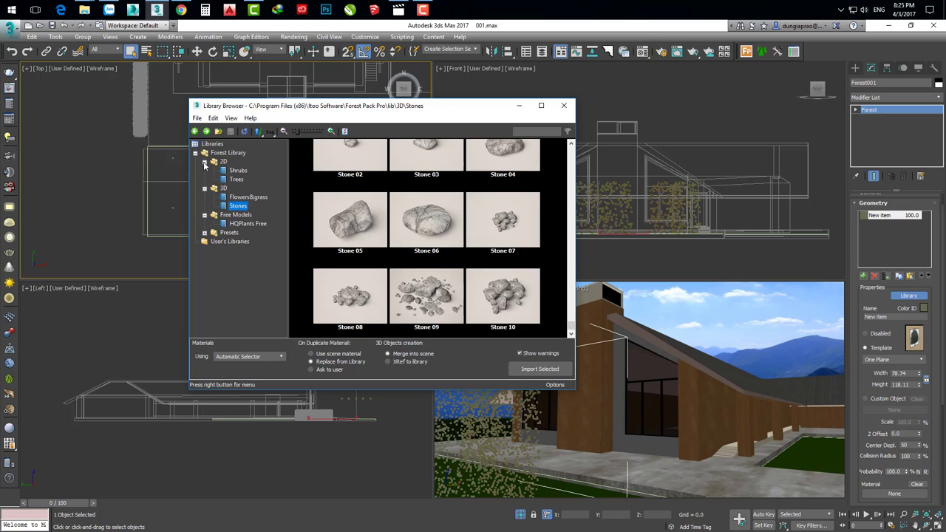
pyautogui.click(204, 233)
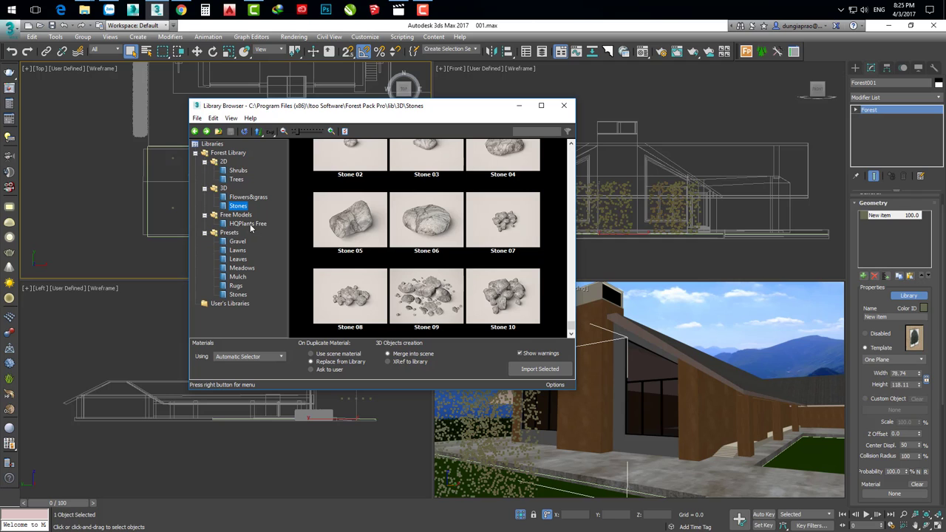
pyautogui.click(240, 224)
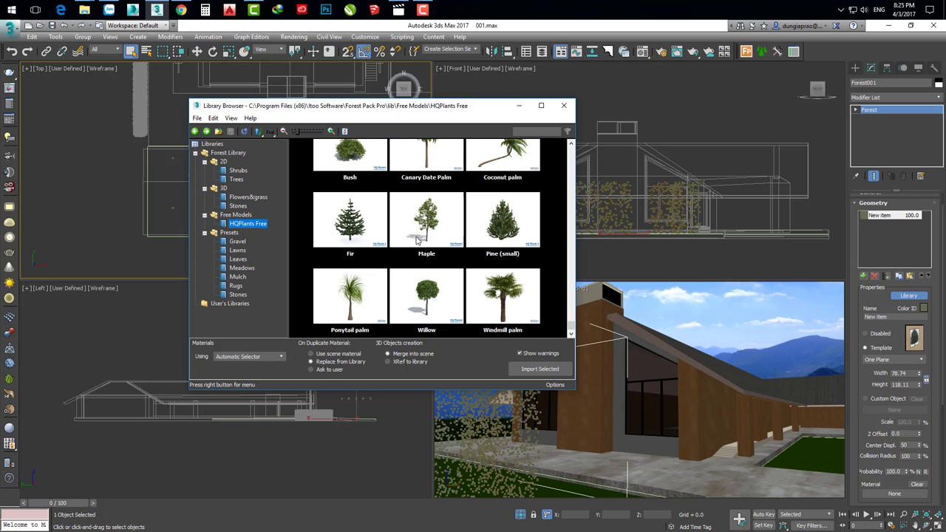
pyautogui.scroll(2, 416, 238)
pyautogui.scroll(-1, 417, 238)
pyautogui.scroll(-1, 417, 238)
# - Browse the Gravel, Lawns, Leaves, Meadows, Rugs and Stones presets
pyautogui.click(234, 243)
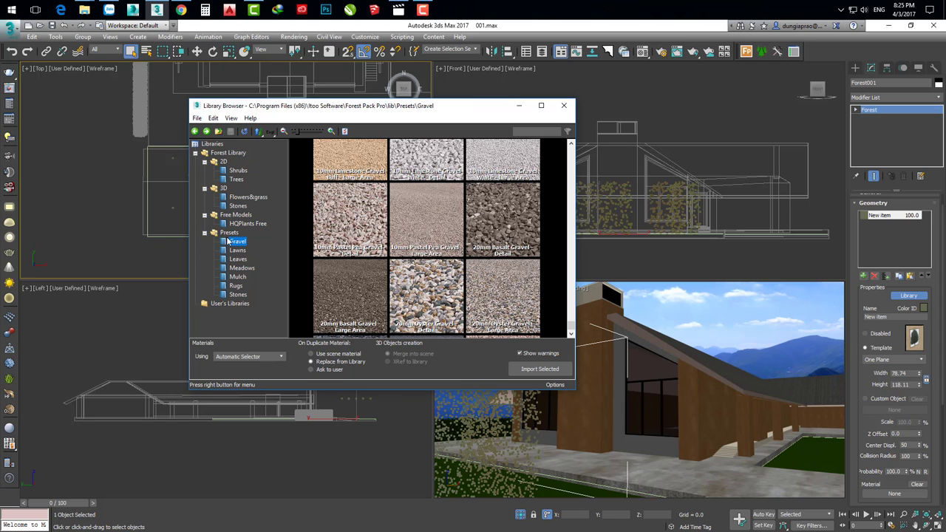
pyautogui.scroll(2, 417, 227)
pyautogui.click(238, 252)
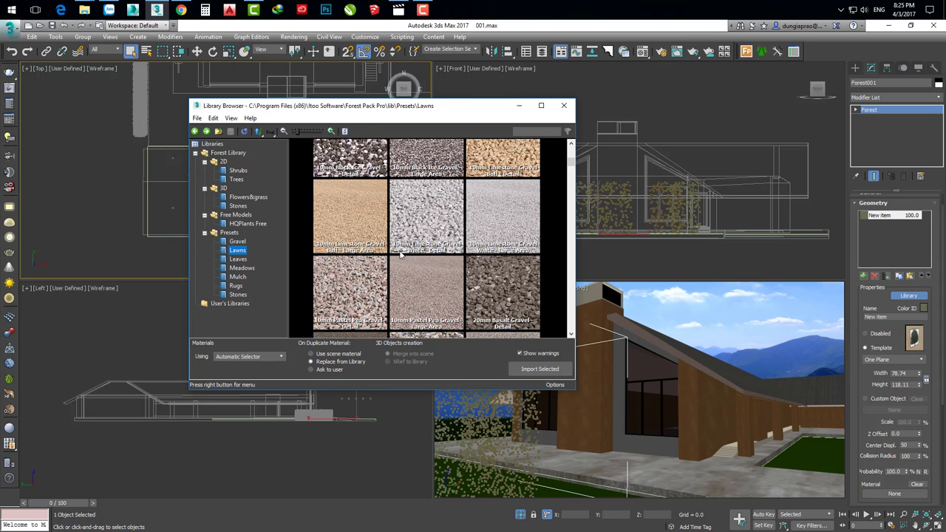
pyautogui.click(238, 259)
pyautogui.click(238, 269)
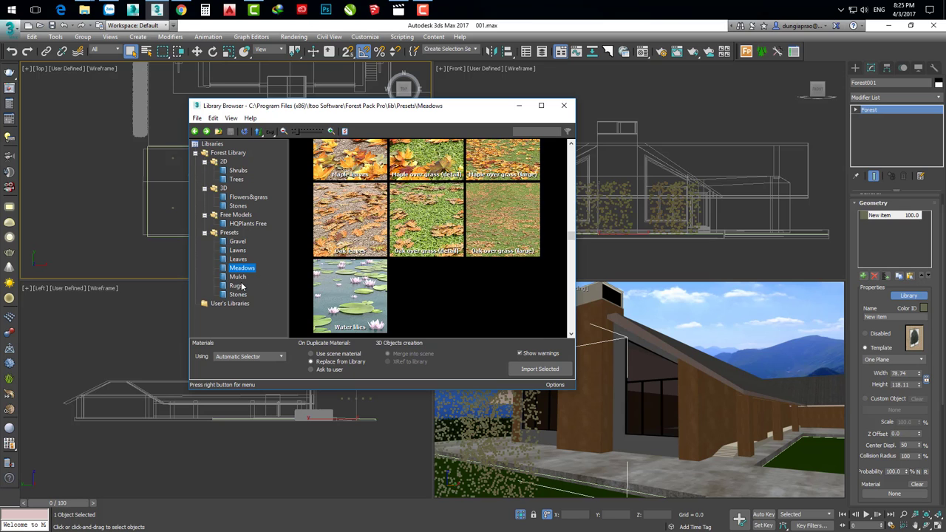
pyautogui.click(236, 287)
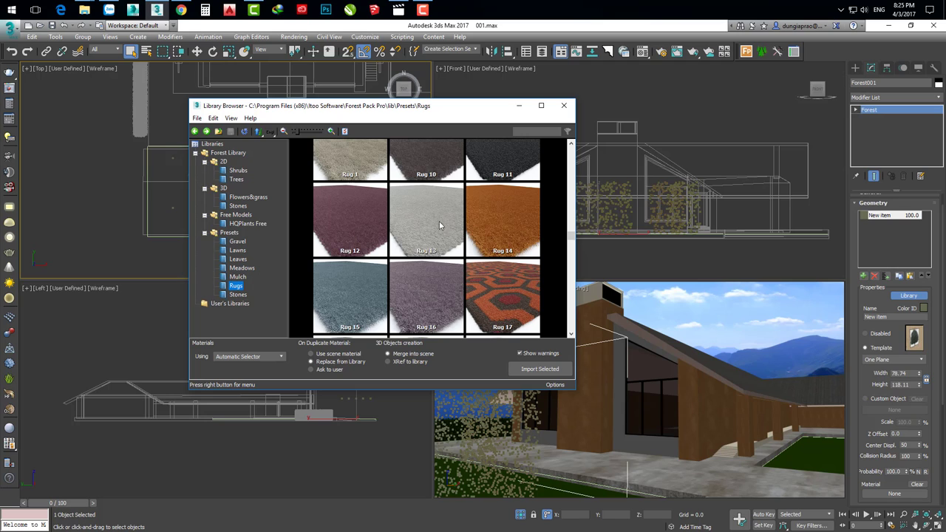
pyautogui.scroll(1, 484, 253)
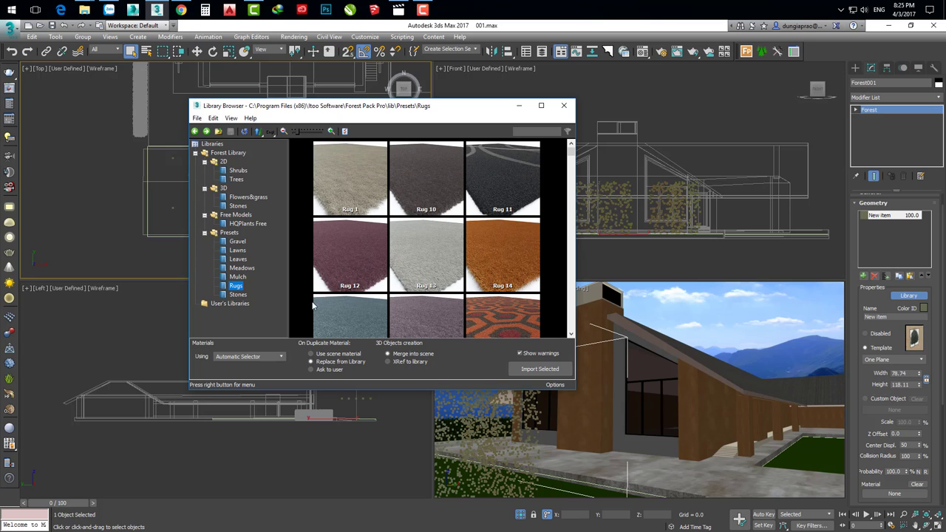
pyautogui.click(237, 295)
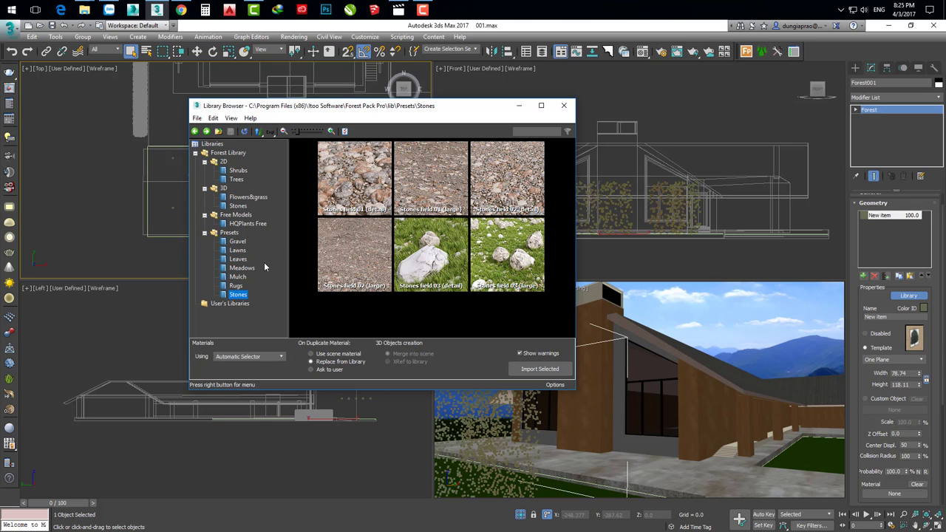
# - Return to the Lawns presets and select the Daisy 01 (detail) lawn
pyautogui.click(237, 251)
pyautogui.scroll(-1, 465, 244)
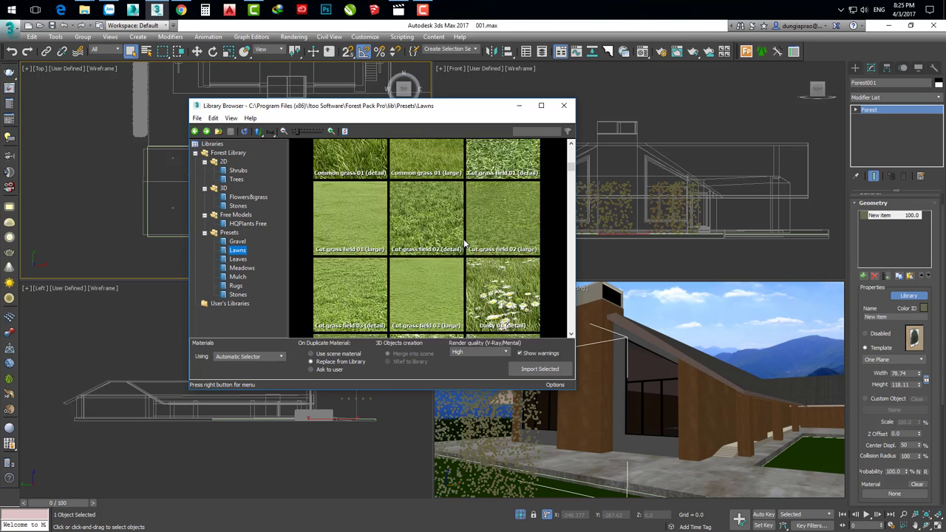
pyautogui.scroll(-1, 465, 244)
pyautogui.scroll(-1, 466, 244)
pyautogui.scroll(-1, 466, 243)
pyautogui.scroll(-1, 466, 243)
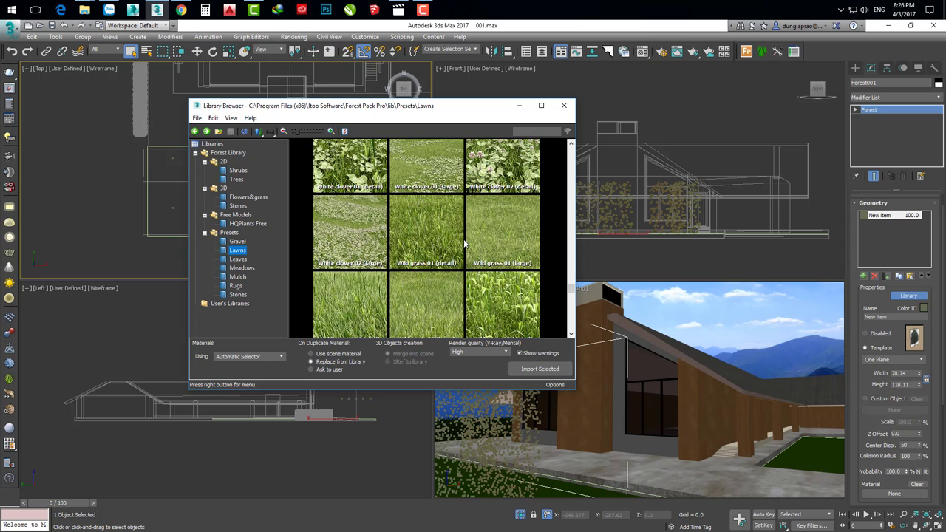
pyautogui.scroll(-2, 423, 253)
pyautogui.scroll(2, 444, 273)
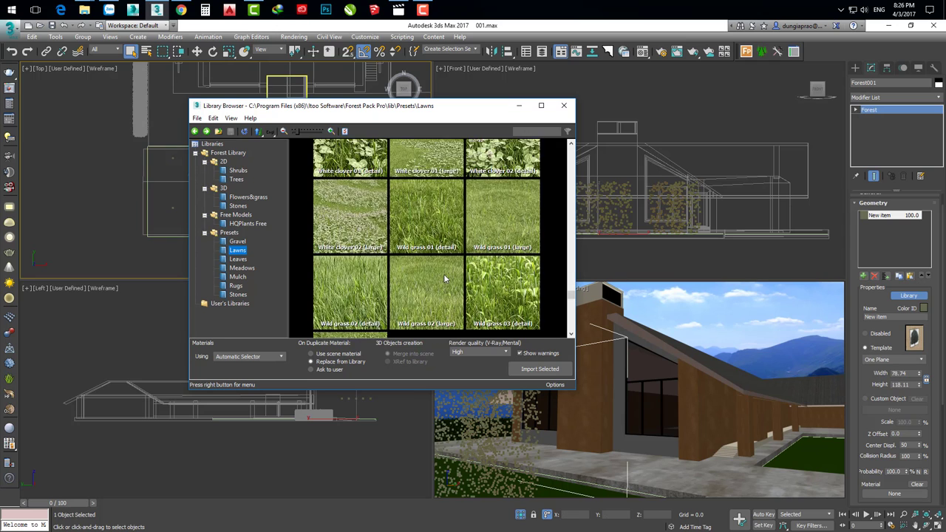
pyautogui.scroll(2, 443, 273)
pyautogui.scroll(1, 443, 274)
pyautogui.scroll(1, 443, 273)
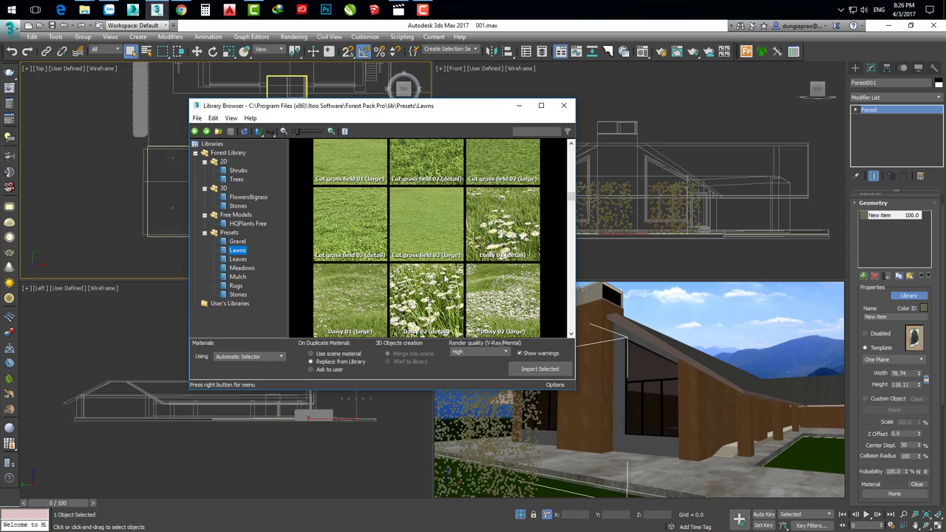
pyautogui.click(505, 217)
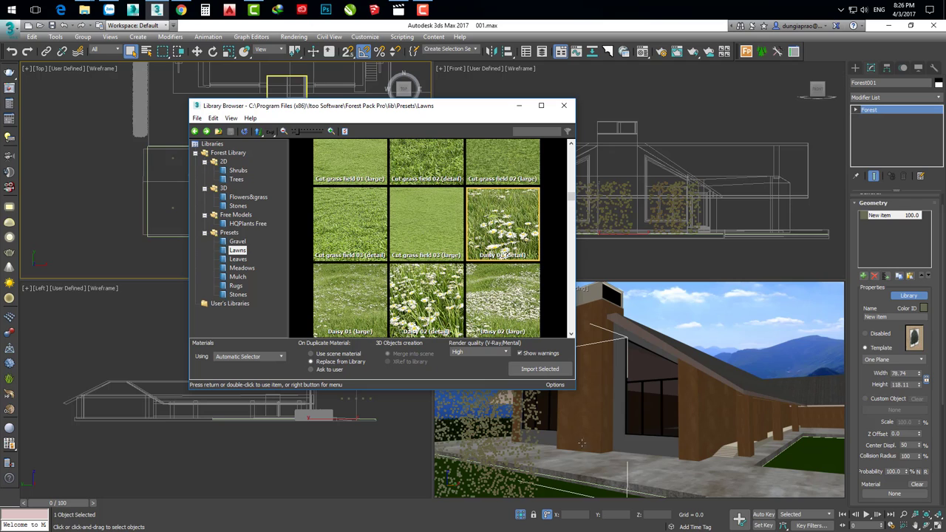
# - Import the Daisy 01 (detail) lawn preset into Forest001, accepting both rescale-to-scene-units prompts
pyautogui.click(539, 370)
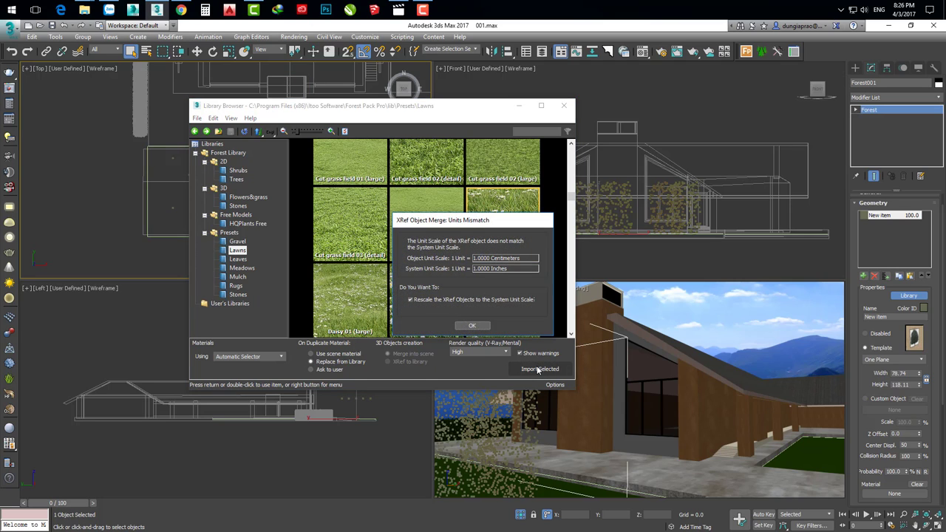
pyautogui.click(472, 325)
pyautogui.click(471, 326)
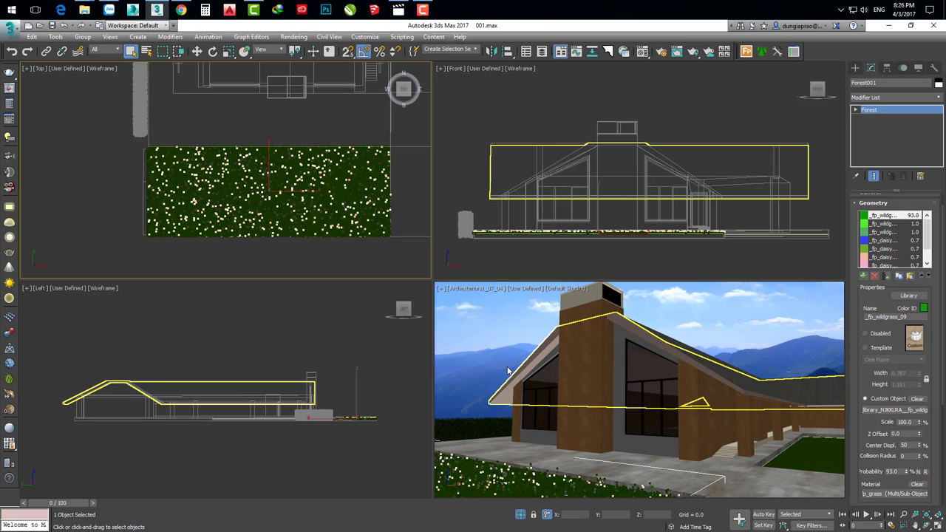
# - Open the V-Ray frame buffer from the camera viewport's quad menu and render the scene
pyautogui.click(553, 356)
pyautogui.rightClick(581, 337)
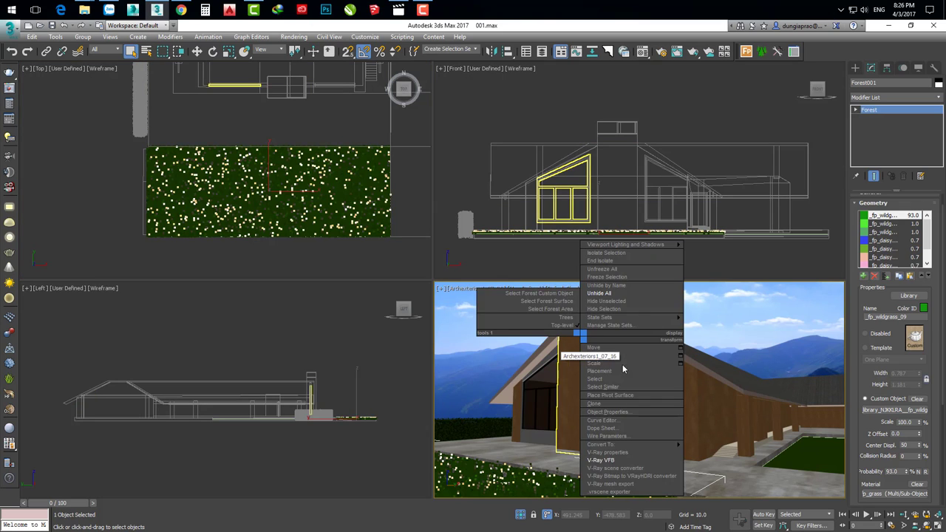
pyautogui.click(605, 460)
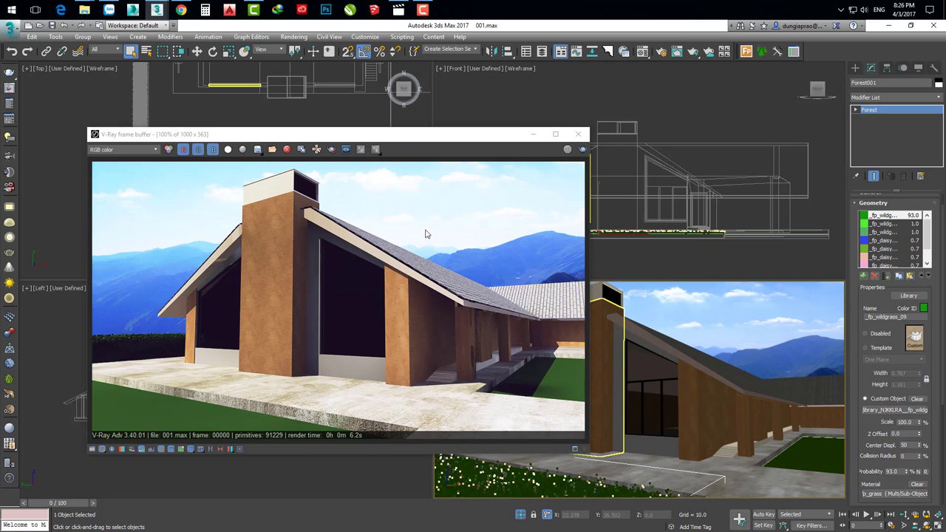
pyautogui.moveTo(481, 133)
pyautogui.mouseDown()
pyautogui.moveTo(446, 232)
pyautogui.moveTo(407, 251)
pyautogui.mouseUp()
pyautogui.hotkey('shift', 'q')
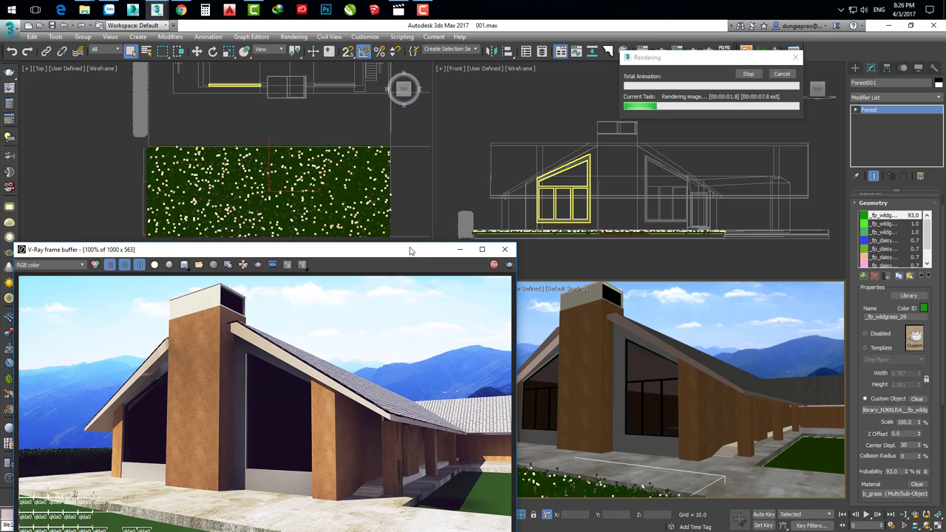
pyautogui.moveTo(410, 247)
pyautogui.mouseDown()
pyautogui.moveTo(423, 198)
pyautogui.moveTo(416, 190)
pyautogui.mouseUp()
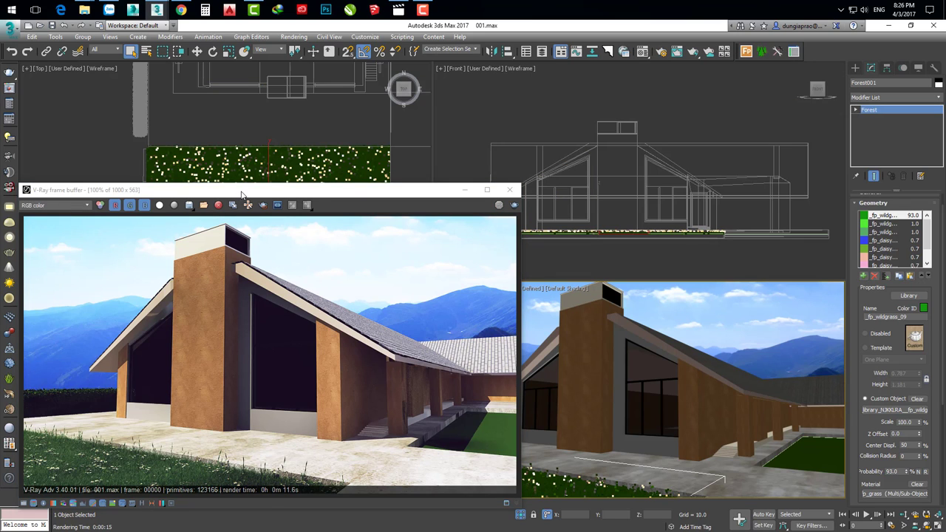
# - Shift the V-Ray frame buffer aside and reopen the Forest Pack library on the Lawns presets
pyautogui.moveTo(242, 195); pyautogui.dragTo(235, 200)
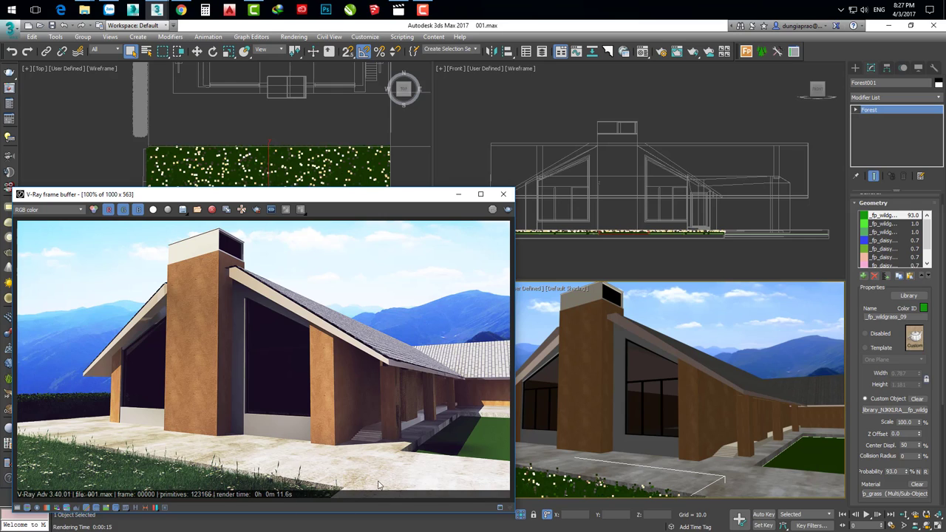
pyautogui.moveTo(299, 199); pyautogui.dragTo(308, 200)
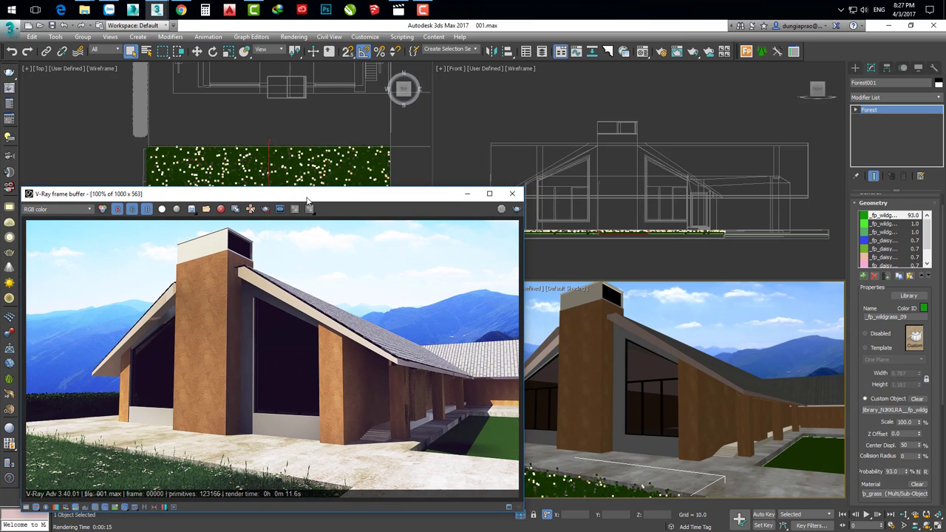
pyautogui.moveTo(307, 200); pyautogui.dragTo(315, 193)
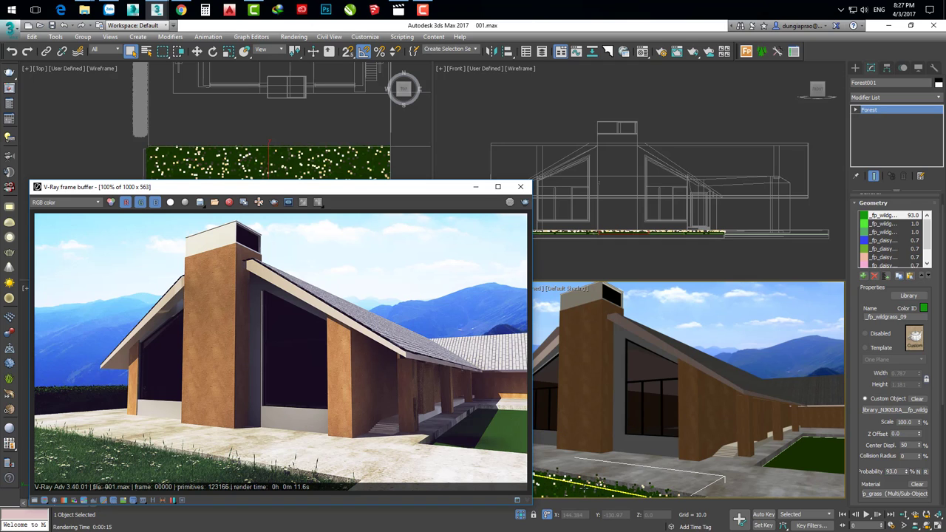
pyautogui.click(909, 295)
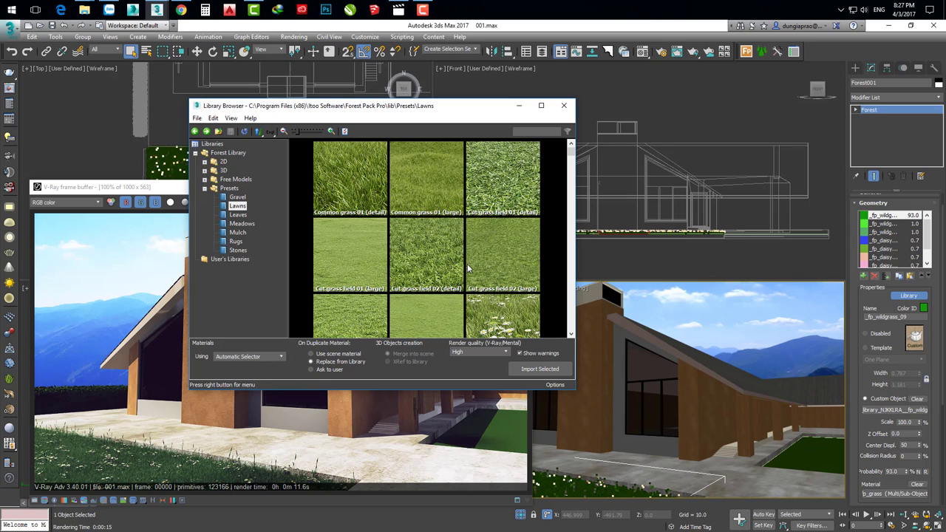
# - Import the Common grass 01 (detail) lawn preset, accepting both rescale prompts
pyautogui.click(360, 185)
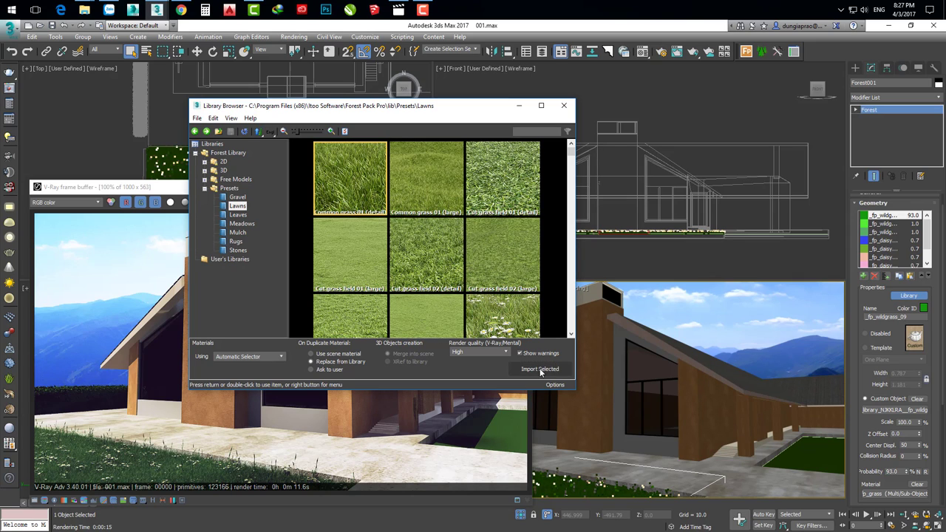
pyautogui.click(542, 370)
pyautogui.click(472, 326)
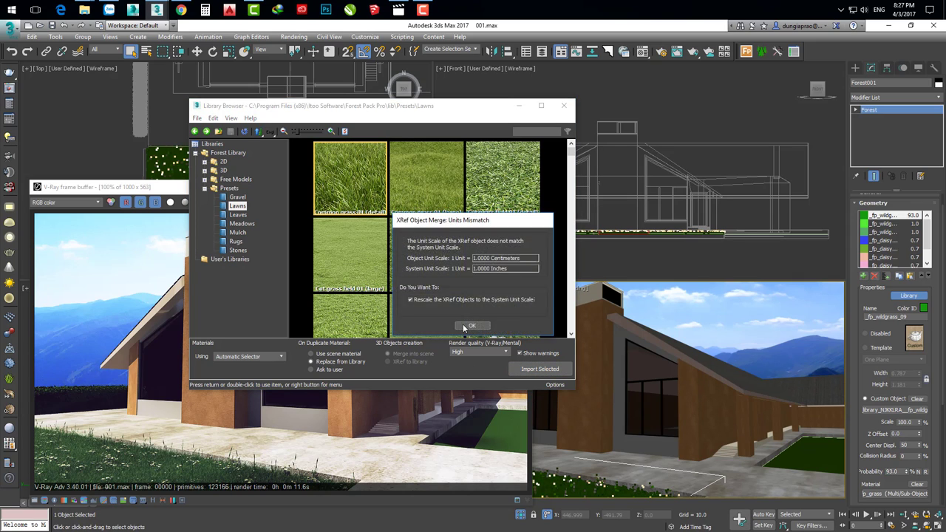
pyautogui.click(471, 326)
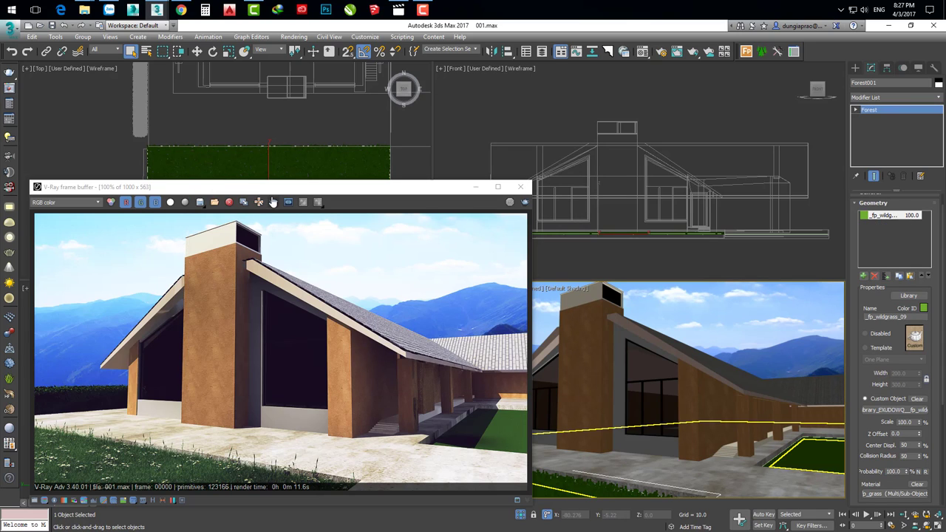
# - Region-render the foreground grass in the V-Ray frame buffer, then clear the region
pyautogui.click(272, 203)
pyautogui.click(525, 202)
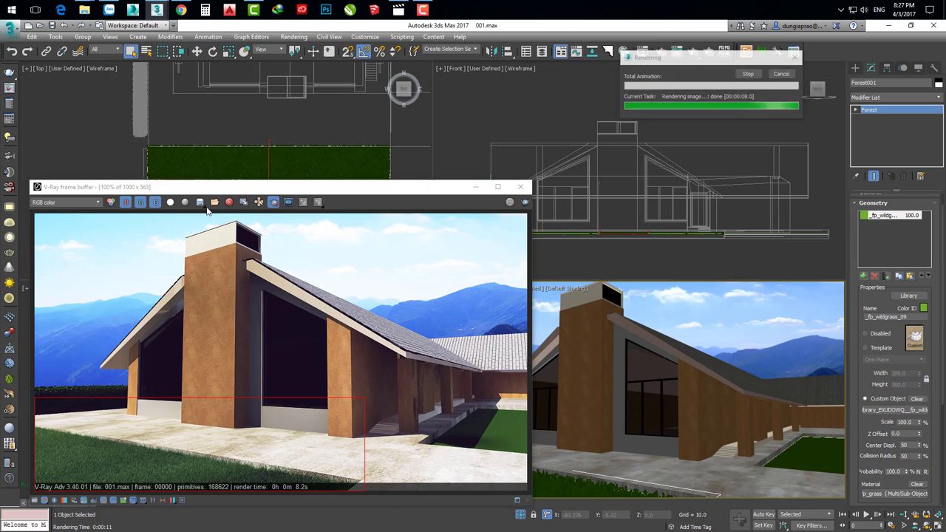
pyautogui.click(271, 202)
# - Reopen the Forest Pack library and browse the Lawns preset grid
pyautogui.click(909, 296)
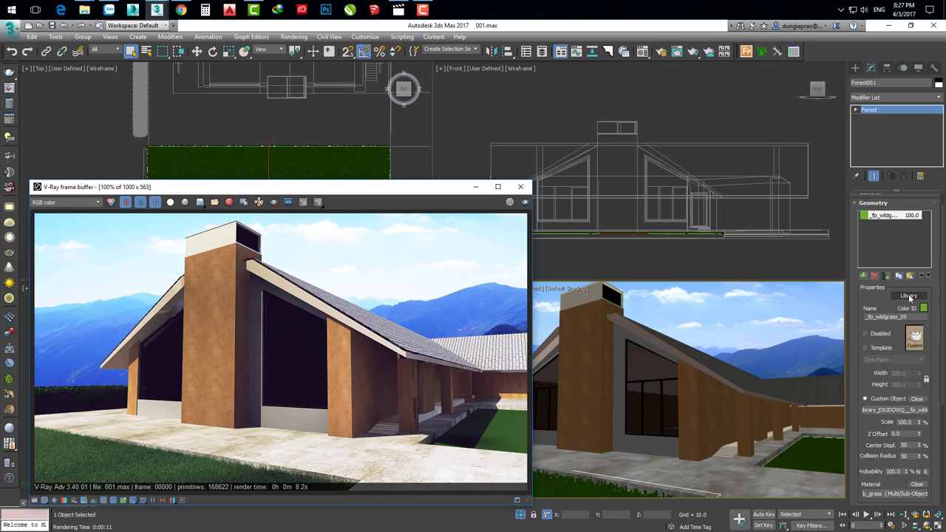
pyautogui.scroll(-2, 392, 215)
pyautogui.scroll(-2, 392, 214)
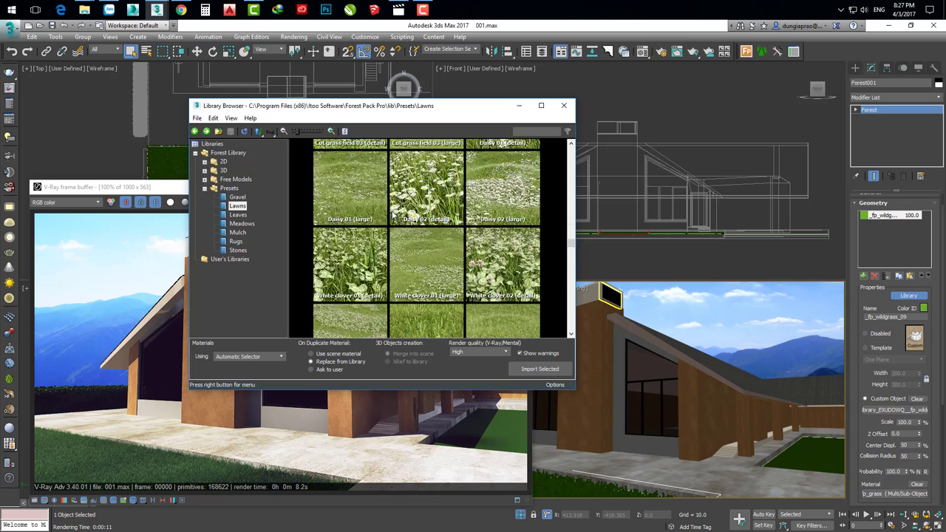
pyautogui.scroll(-2, 393, 214)
pyautogui.scroll(-2, 393, 215)
pyautogui.scroll(-2, 395, 215)
pyautogui.scroll(2, 395, 215)
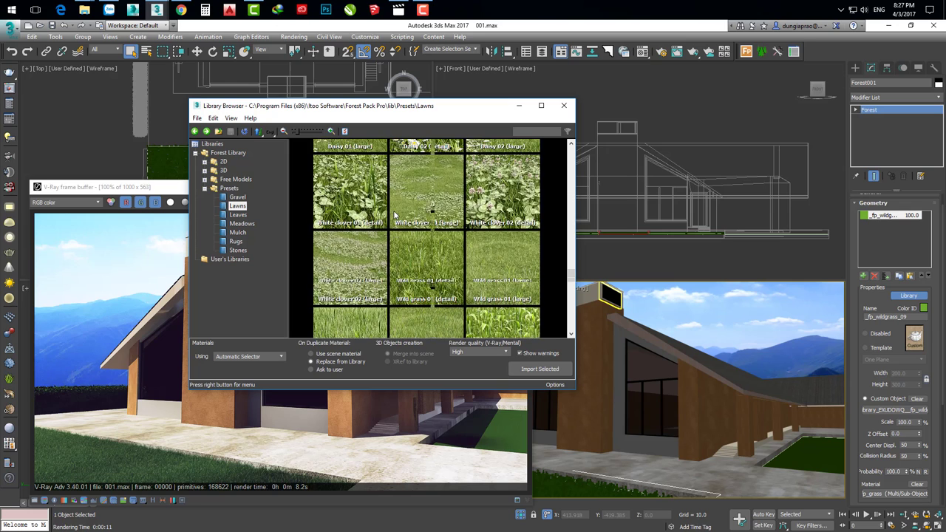
pyautogui.scroll(2, 395, 214)
pyautogui.scroll(2, 397, 214)
pyautogui.scroll(2, 398, 214)
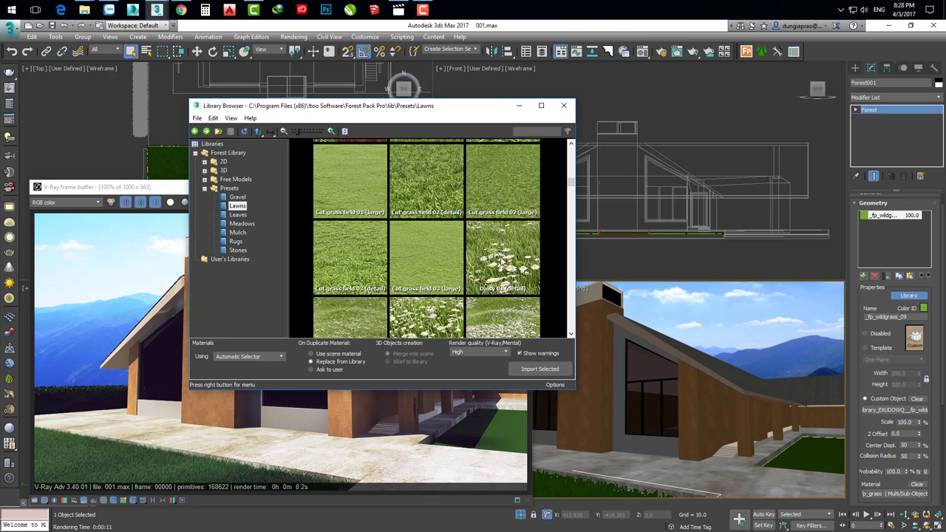
# - Import the Daisy 01 (detail) lawn preset, accepting both rescale prompts
pyautogui.click(504, 262)
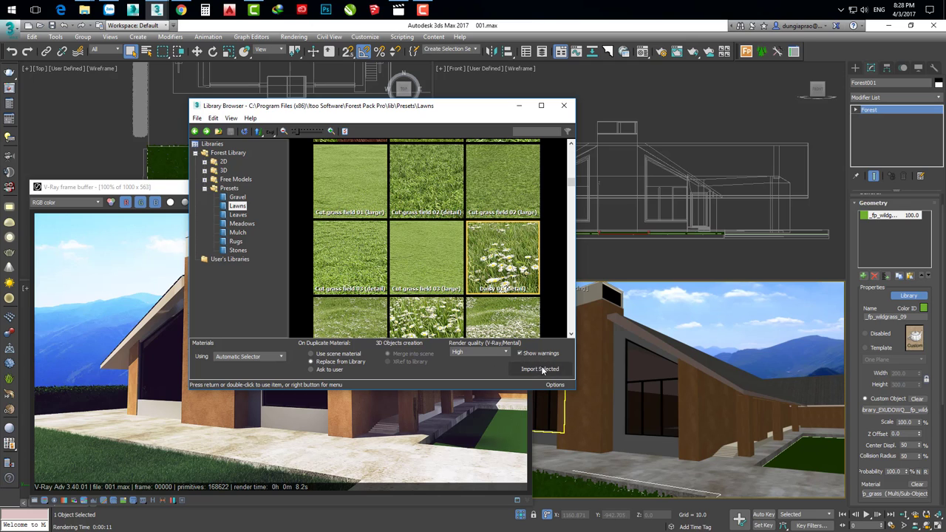
pyautogui.click(543, 369)
pyautogui.click(469, 326)
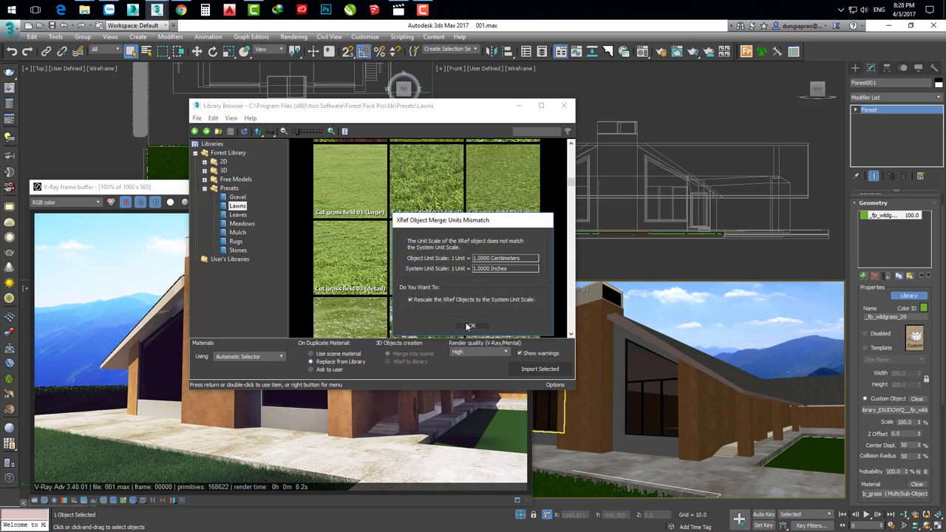
pyautogui.click(468, 326)
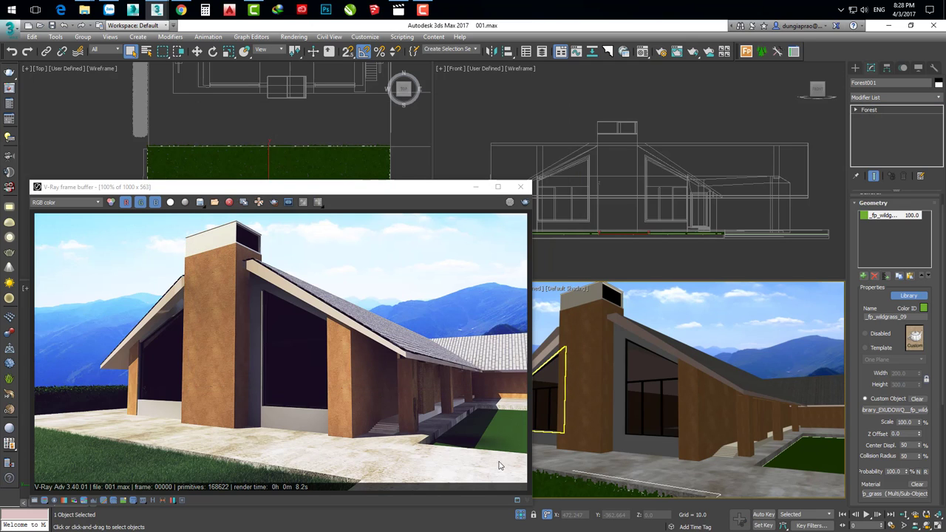
pyautogui.moveTo(437, 187)
pyautogui.mouseDown()
pyautogui.moveTo(487, 115)
pyautogui.moveTo(339, 142)
pyautogui.moveTo(264, 198)
pyautogui.mouseUp()
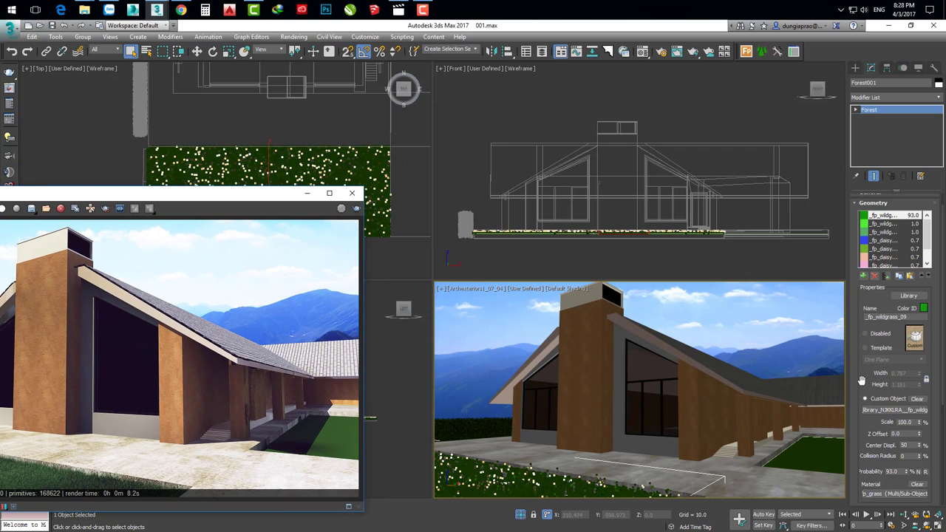
pyautogui.moveTo(862, 380); pyautogui.dragTo(855, 263)
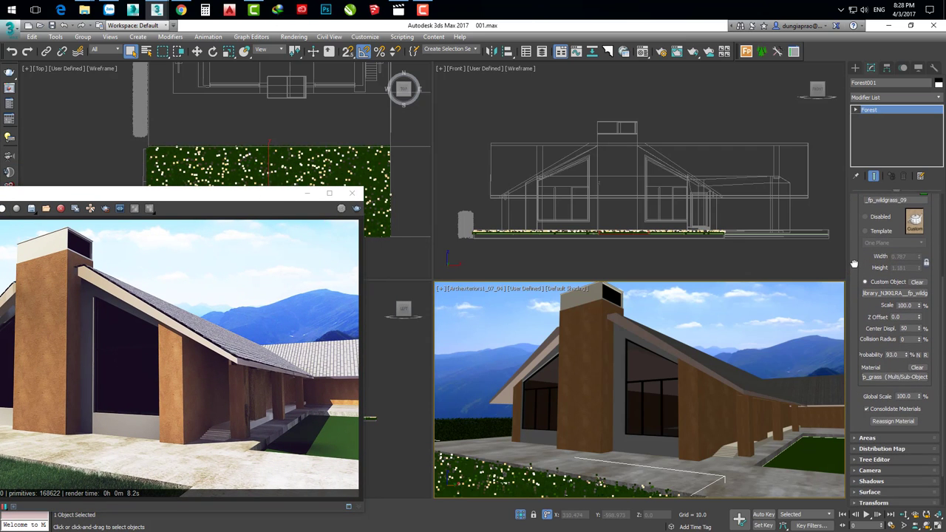
pyautogui.scroll(-1, 856, 318)
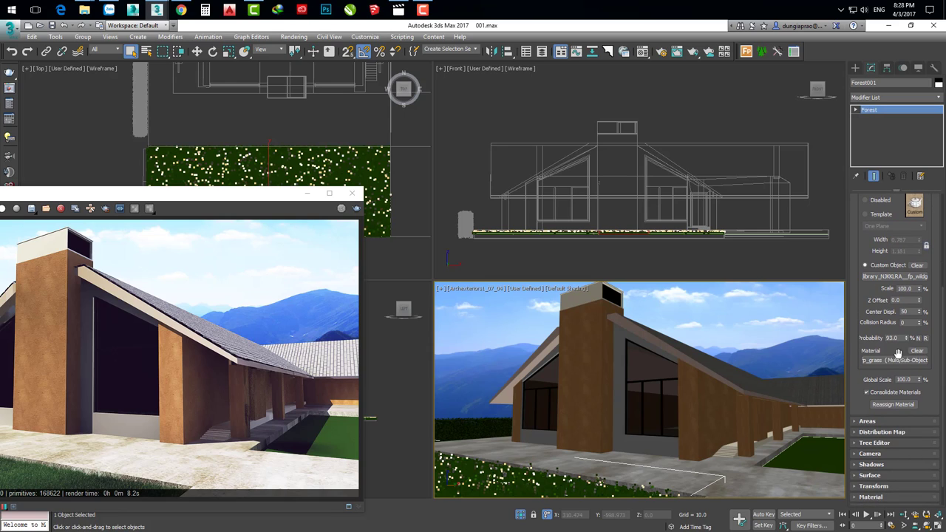
# - Set the lawn's Global Scale to 200 and region-render the foreground in the V-Ray frame buffer
pyautogui.doubleClick(902, 380)
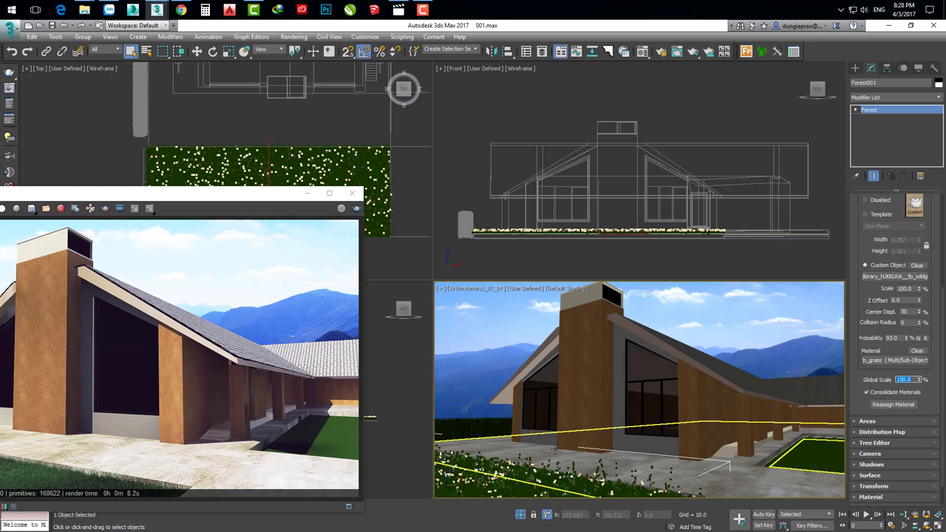
pyautogui.click(922, 381)
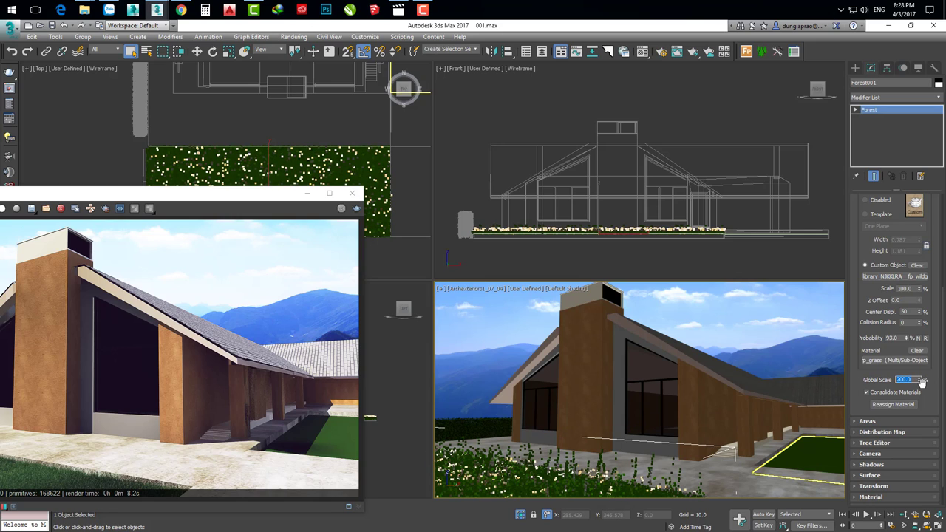
pyautogui.moveTo(257, 195)
pyautogui.mouseDown()
pyautogui.moveTo(457, 173)
pyautogui.moveTo(414, 181)
pyautogui.mouseUp()
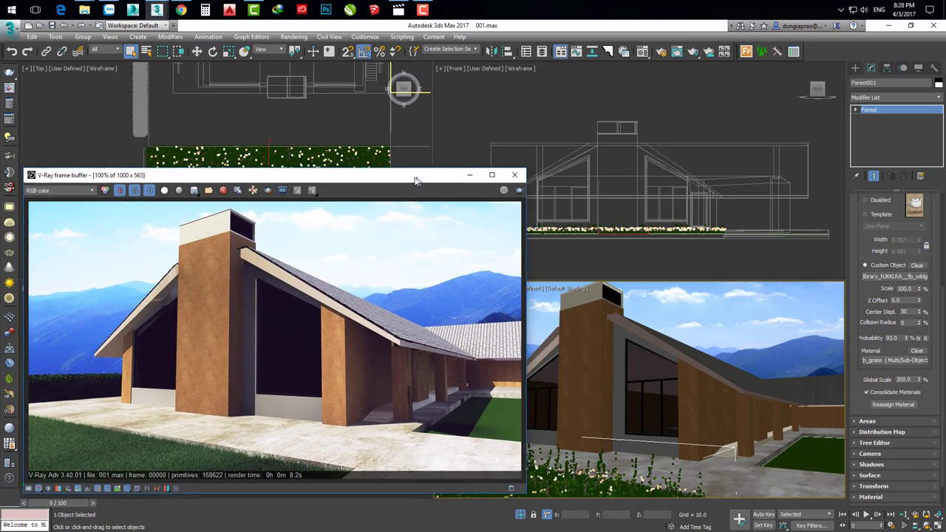
pyautogui.click(264, 191)
pyautogui.click(516, 191)
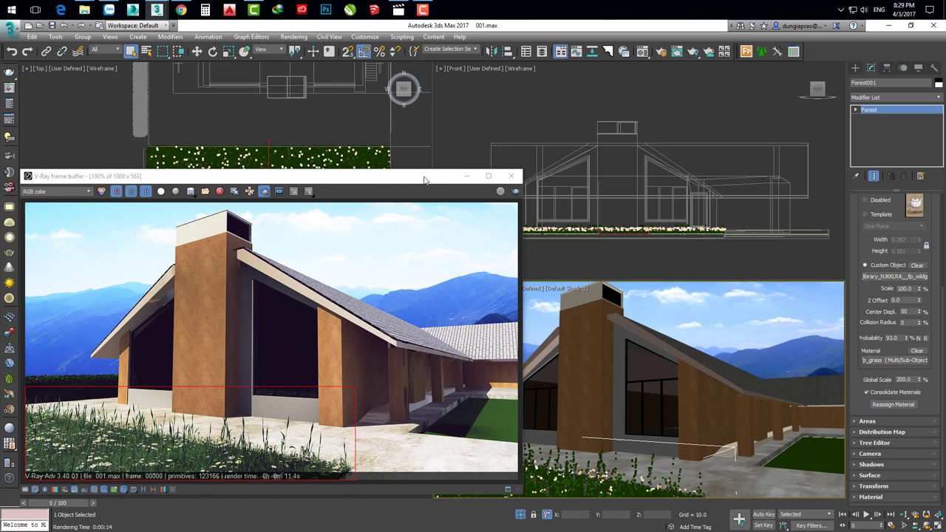
pyautogui.moveTo(429, 178); pyautogui.dragTo(84, 256)
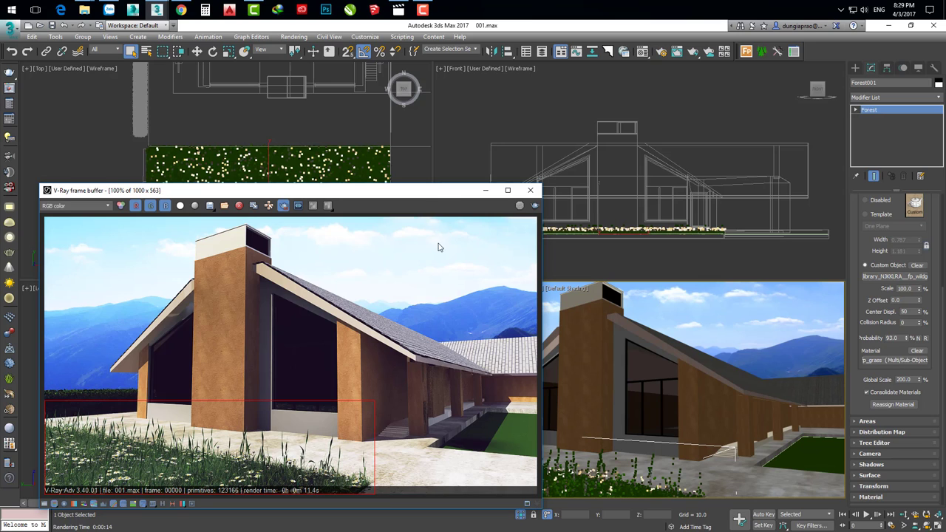
# - Reset the grass Forest's Global Scale to 100% and re-render the region in V-Ray
pyautogui.moveTo(437, 193); pyautogui.dragTo(416, 209)
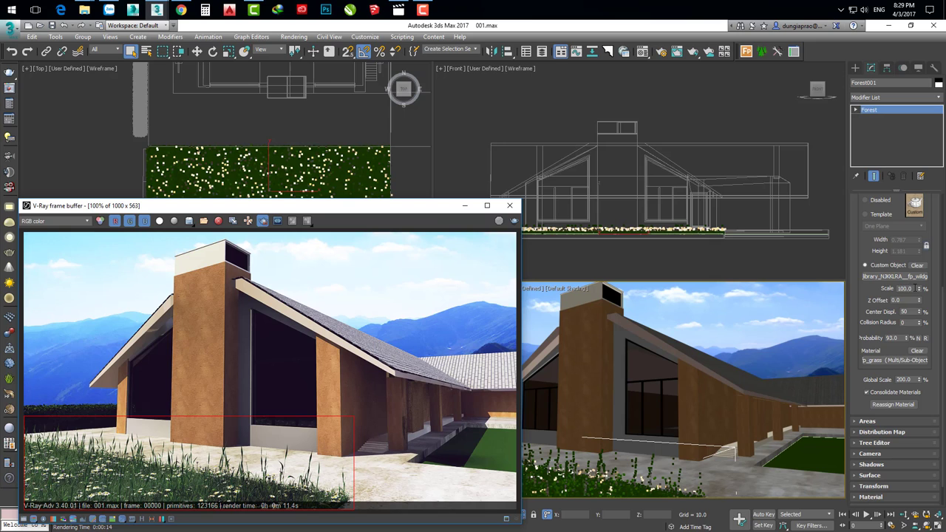
pyautogui.click(911, 289)
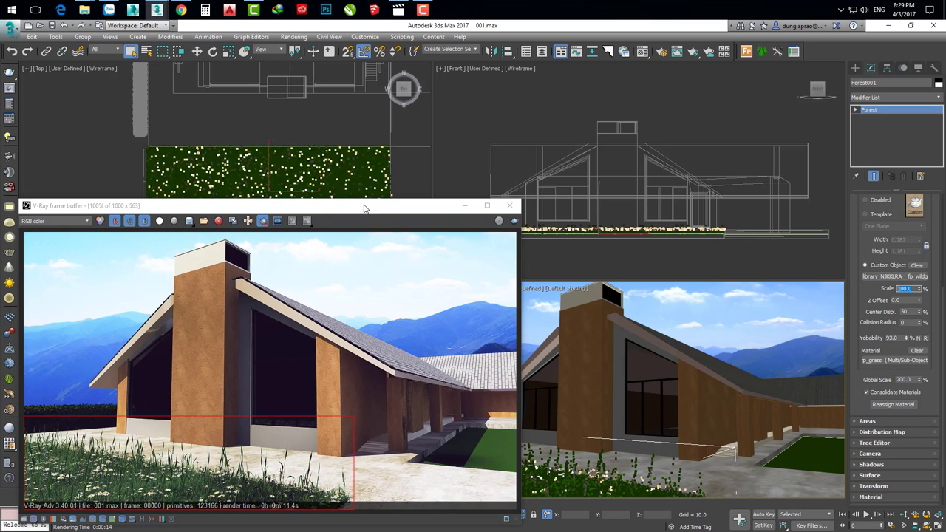
pyautogui.moveTo(364, 208); pyautogui.dragTo(329, 277)
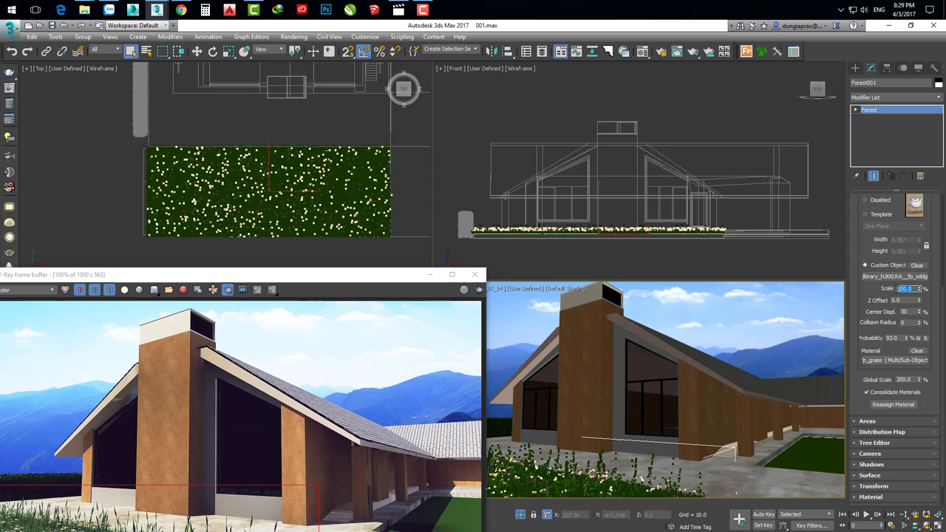
pyautogui.moveTo(391, 277); pyautogui.dragTo(449, 208)
pyautogui.doubleClick(906, 380)
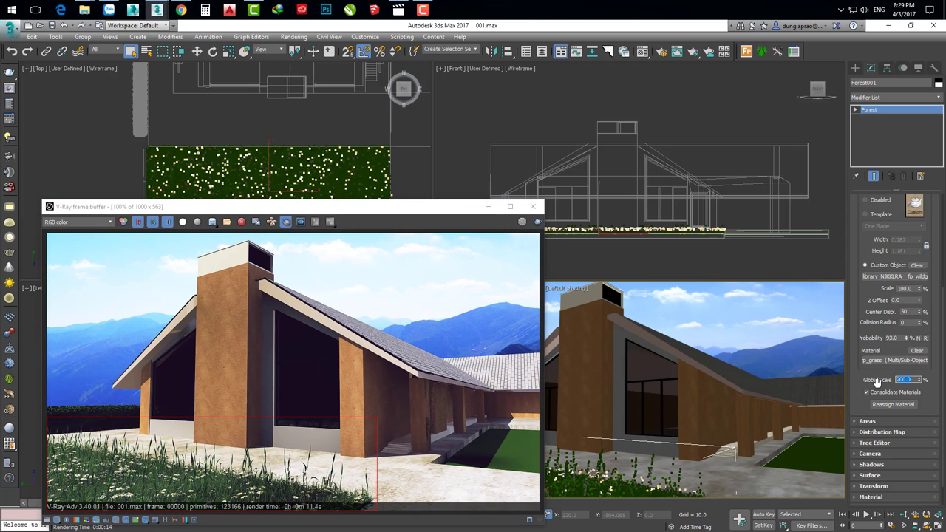
pyautogui.write('100')
pyautogui.press('Return')
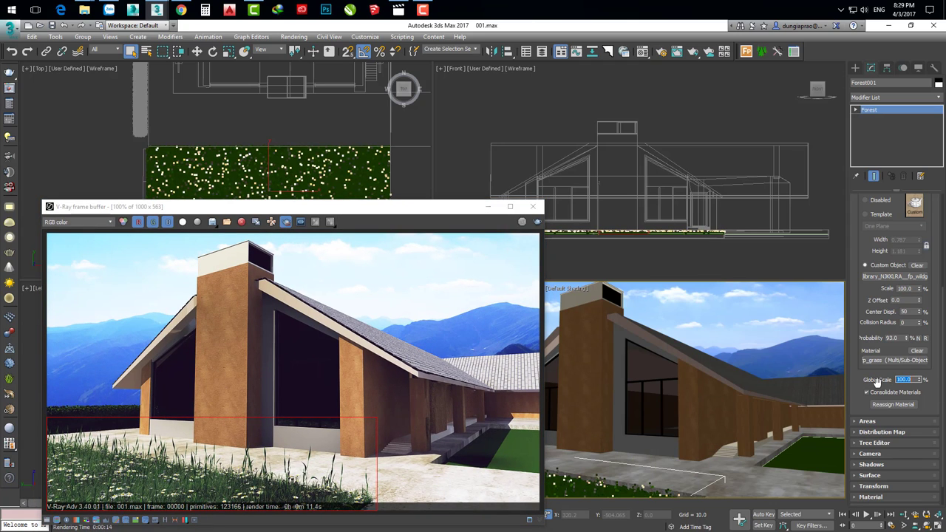
pyautogui.click(538, 222)
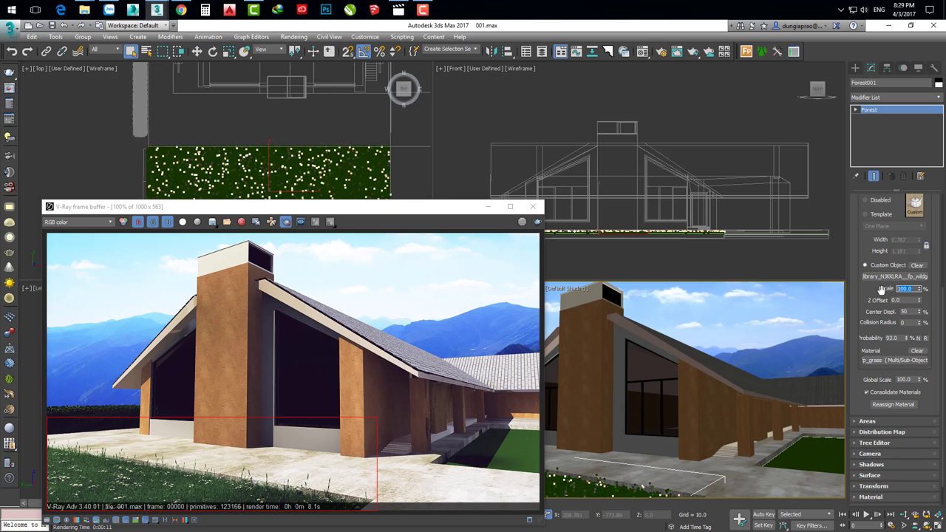
# - Set the grass object Scale to 300% and render to compare
pyautogui.write('300')
pyautogui.press('Return')
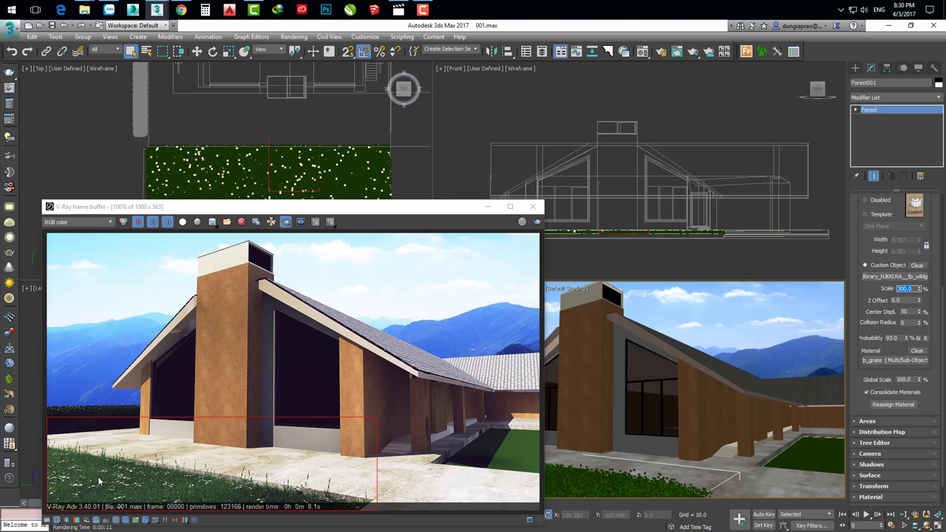
pyautogui.click(537, 222)
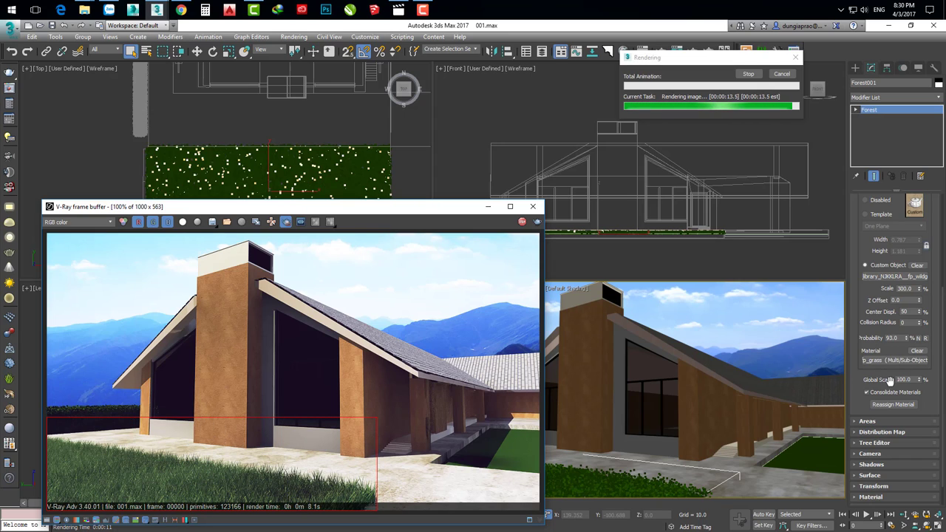
# - Return object Scale to 100%, set Global Scale to 300%, and re-render
pyautogui.doubleClick(907, 289)
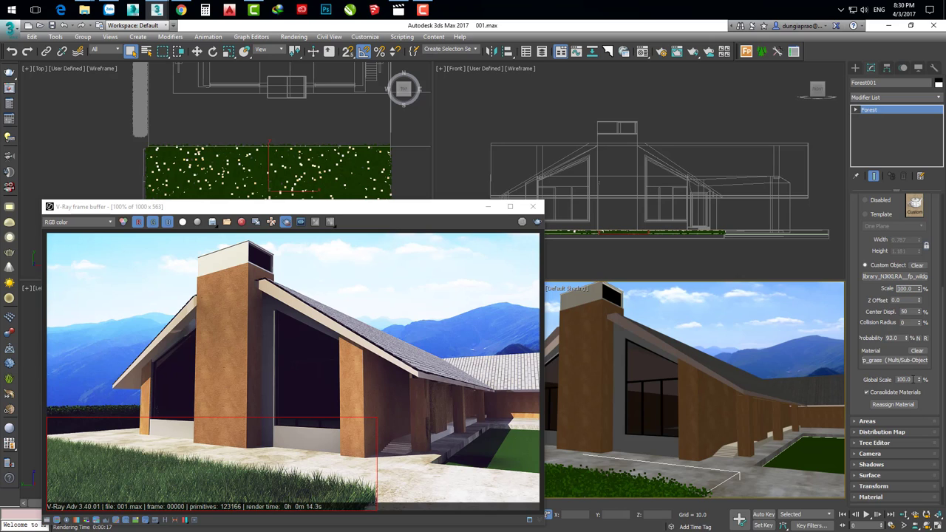
pyautogui.press('Return')
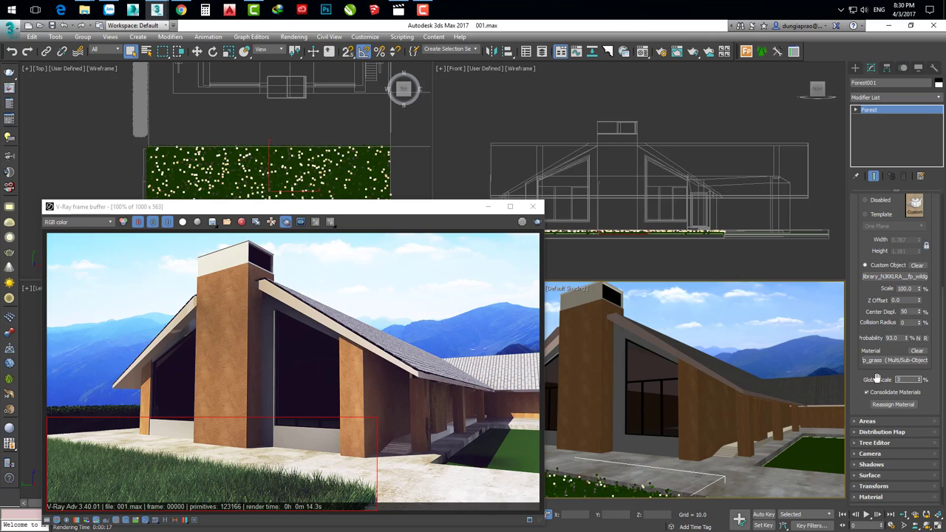
pyautogui.write('00')
pyautogui.press('Return')
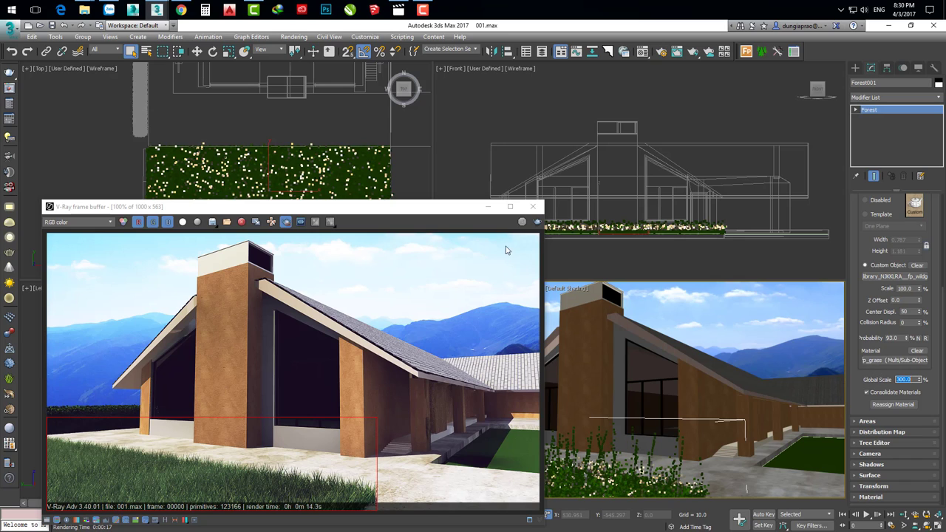
pyautogui.click(537, 222)
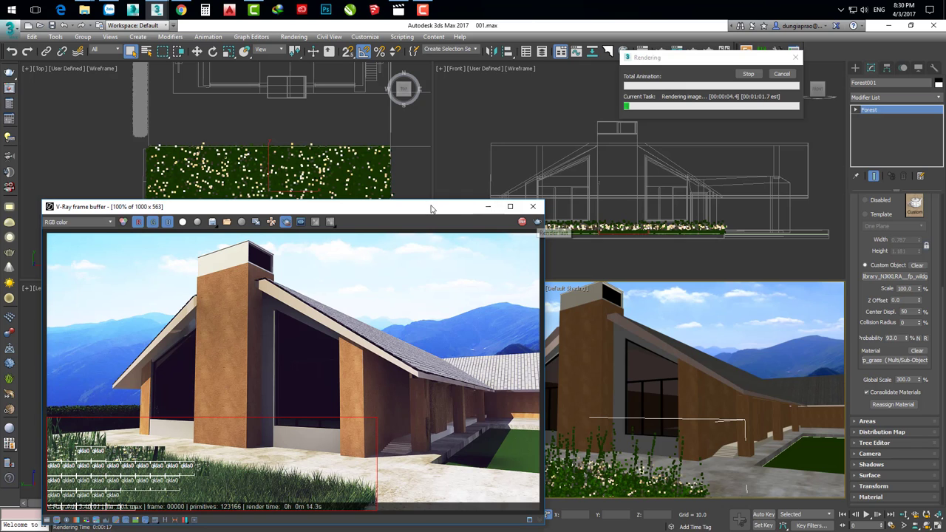
# - Set Global Scale to 200% and render the full frame with Region render disabled
pyautogui.moveTo(431, 209); pyautogui.dragTo(412, 183)
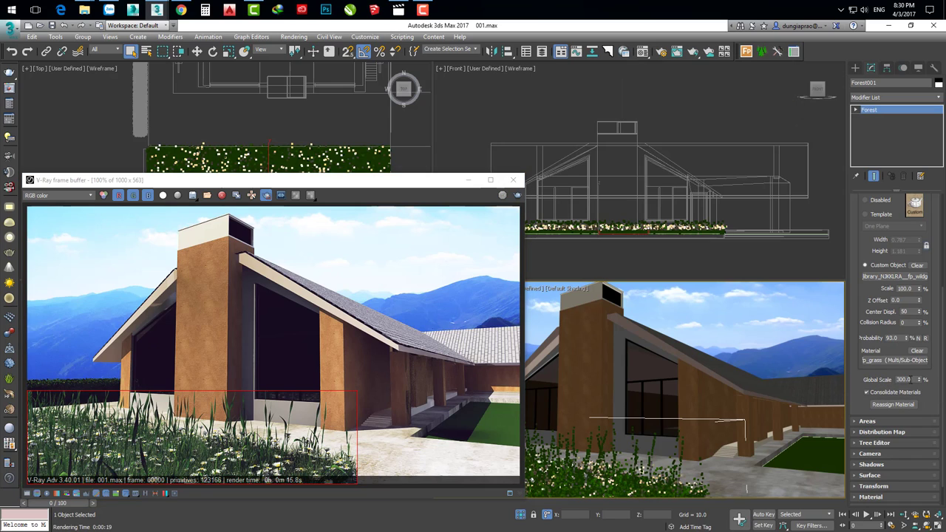
pyautogui.write('200')
pyautogui.press('Return')
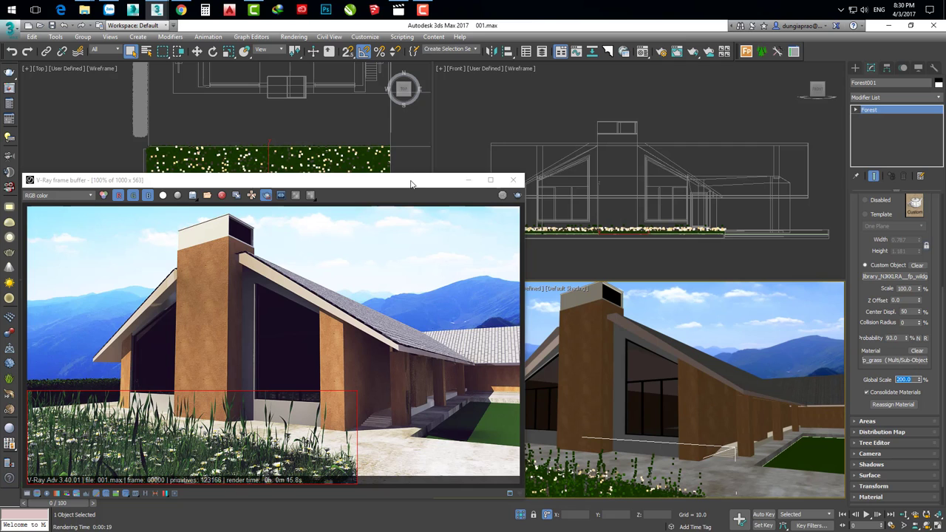
pyautogui.moveTo(412, 184); pyautogui.dragTo(411, 177)
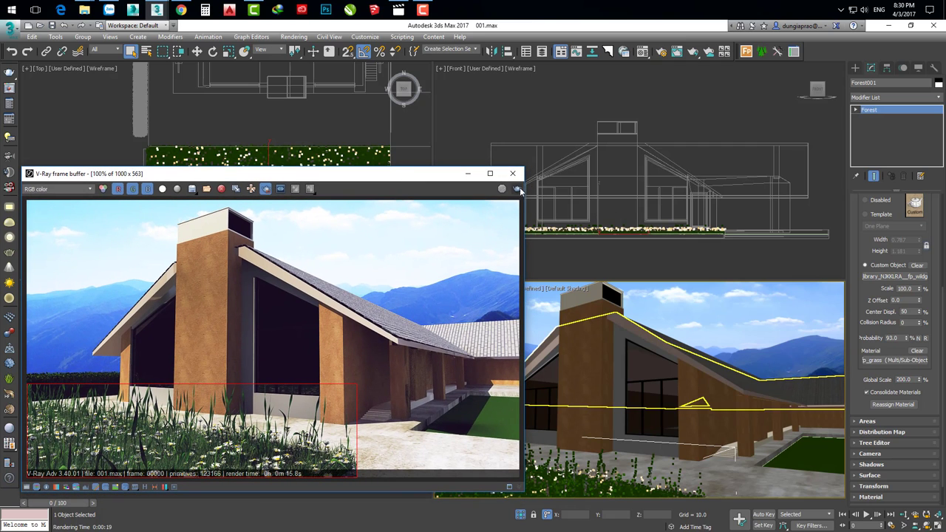
pyautogui.click(517, 190)
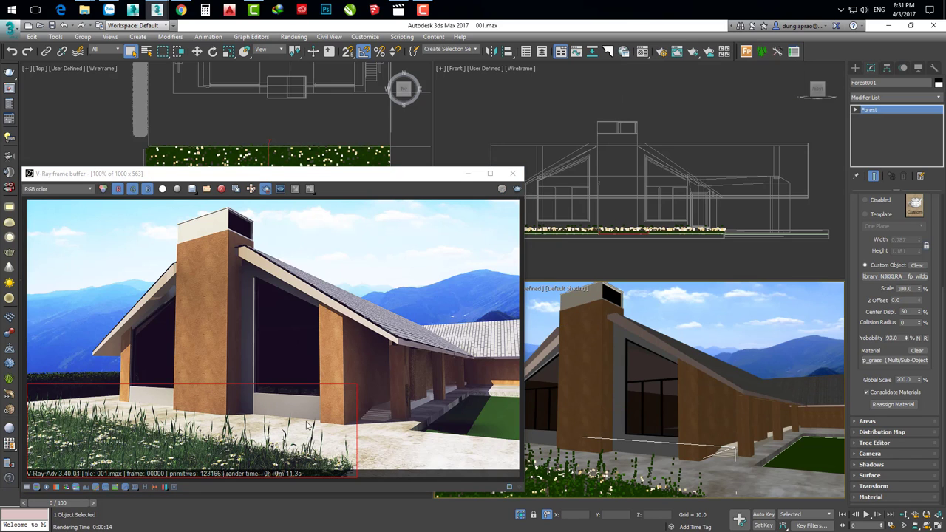
pyautogui.click(265, 189)
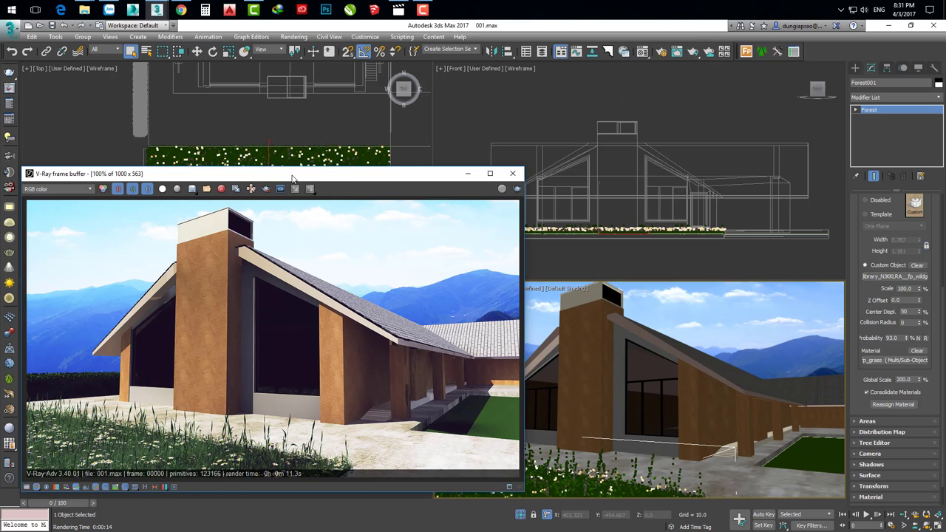
pyautogui.moveTo(292, 178)
pyautogui.mouseDown()
pyautogui.moveTo(333, 346)
pyautogui.moveTo(292, 311)
pyautogui.moveTo(292, 297)
pyautogui.mouseUp()
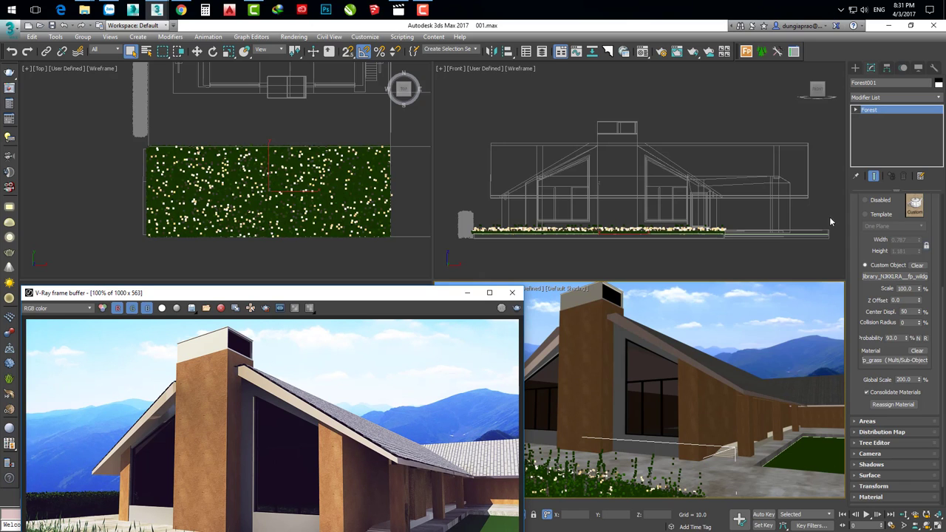
# - Collapse the Geometry rollout and expand Distribution Map, showing the Full map with full.bmp
pyautogui.moveTo(862, 230); pyautogui.dragTo(858, 370)
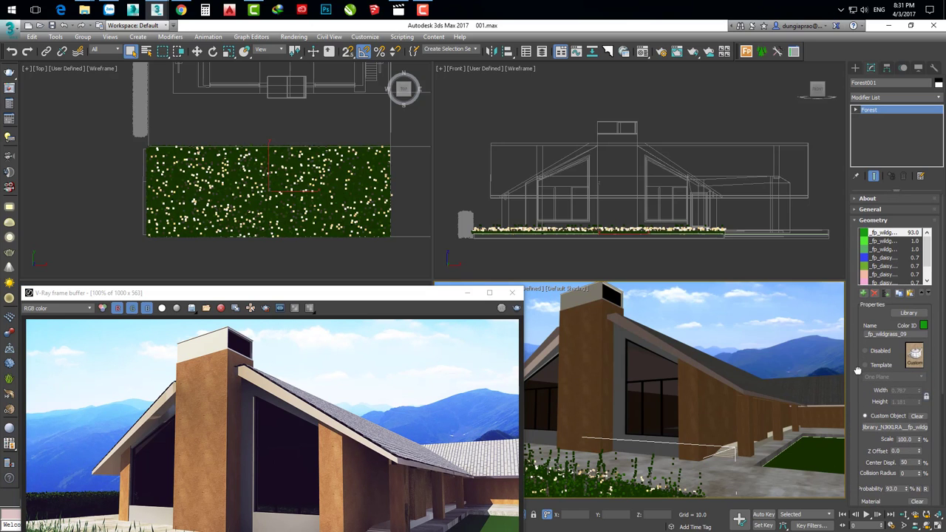
pyautogui.click(874, 221)
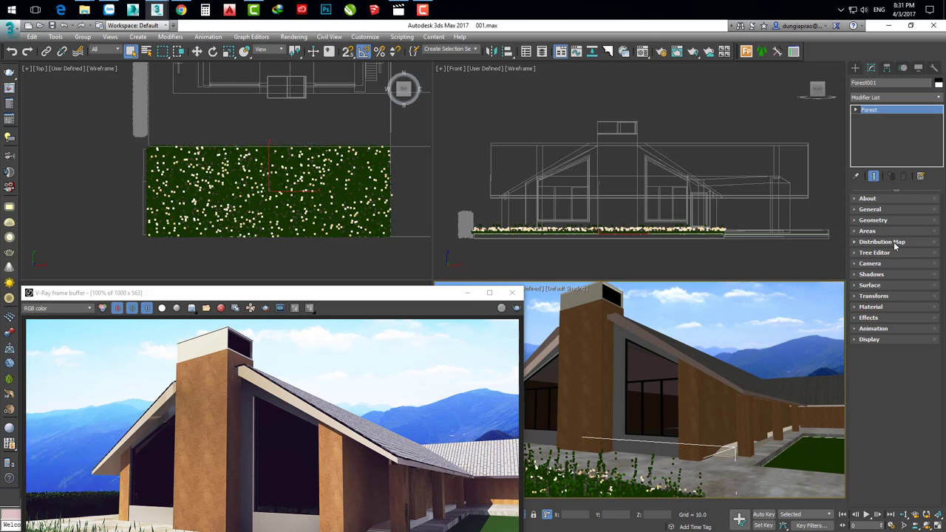
pyautogui.click(900, 242)
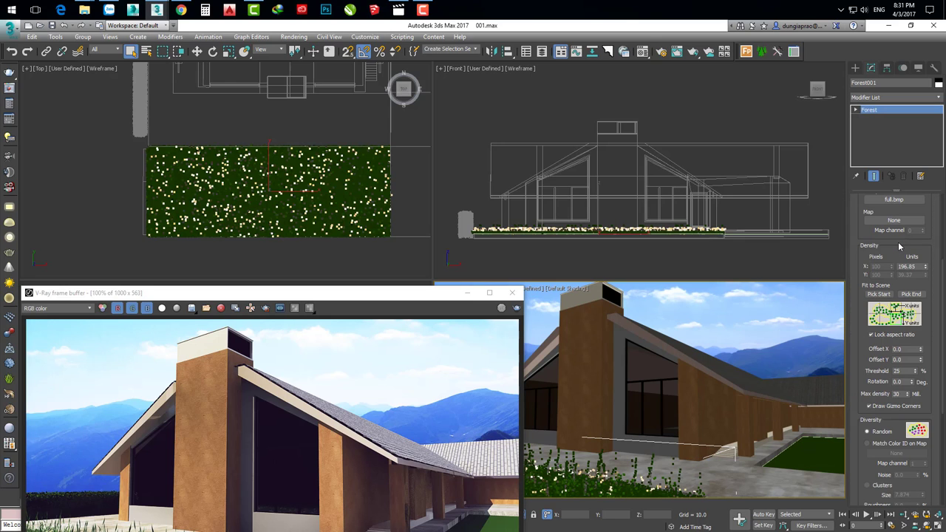
pyautogui.moveTo(862, 244); pyautogui.dragTo(856, 385)
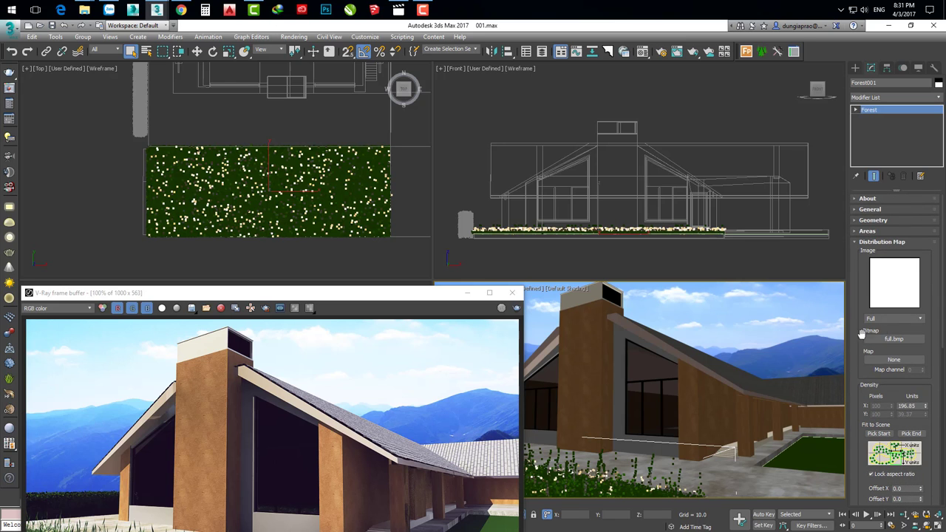
pyautogui.moveTo(418, 296)
pyautogui.mouseDown()
pyautogui.moveTo(392, 330)
pyautogui.moveTo(317, 315)
pyautogui.moveTo(325, 294)
pyautogui.mouseUp()
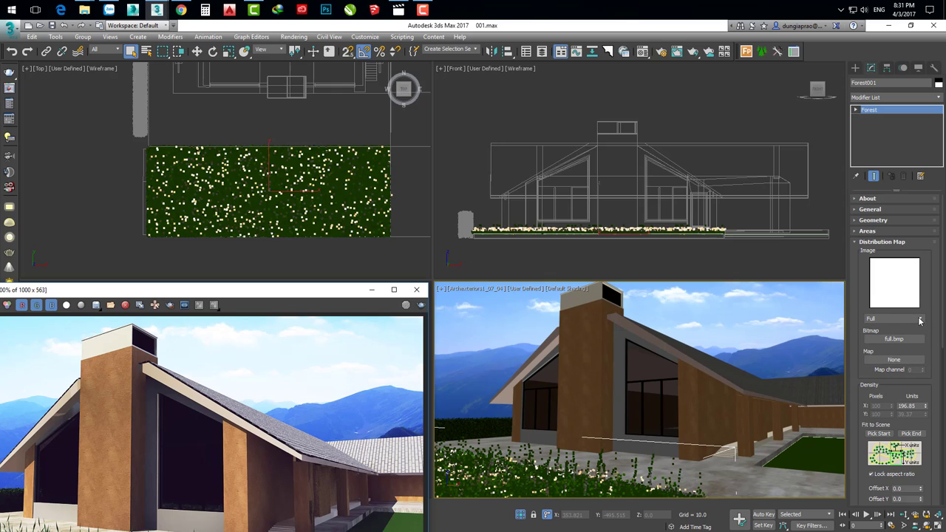
# - Try the Very Scattered distribution preset, then switch the grass to the Isle 3 map
pyautogui.click(921, 321)
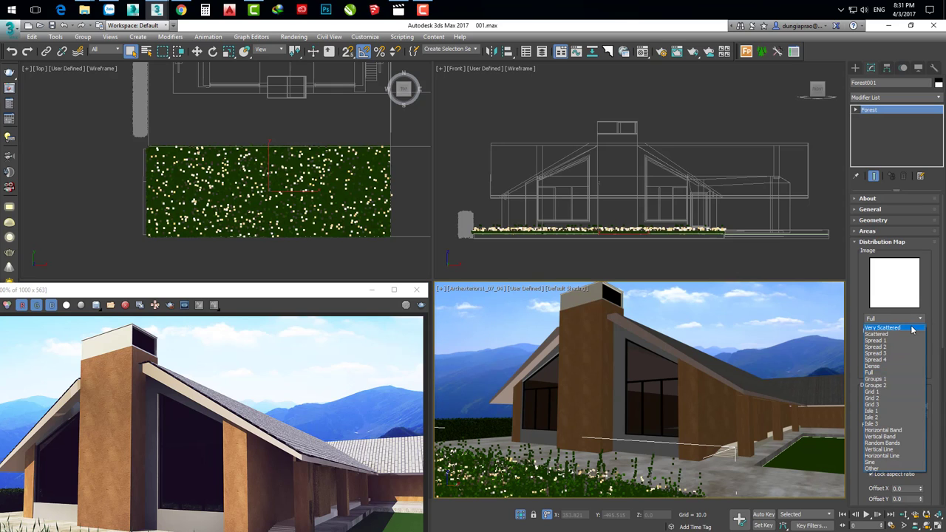
pyautogui.click(900, 328)
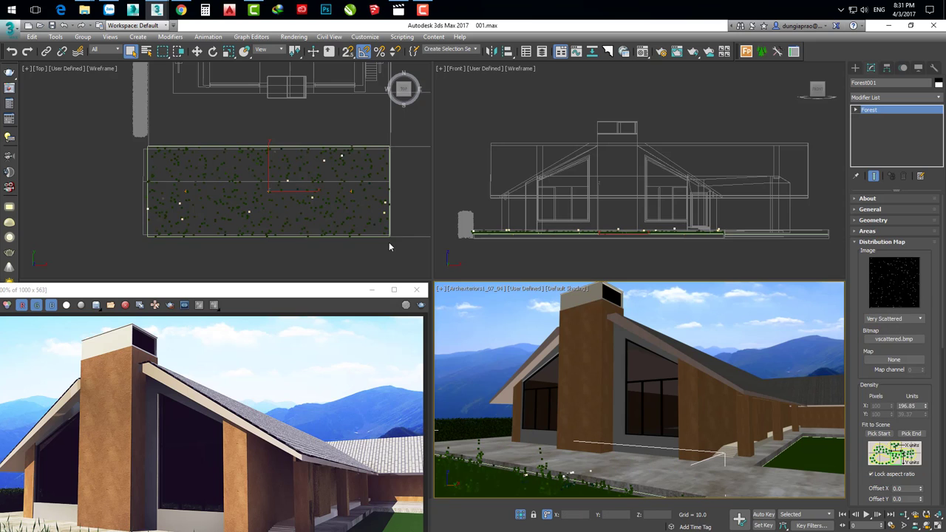
pyautogui.click(895, 318)
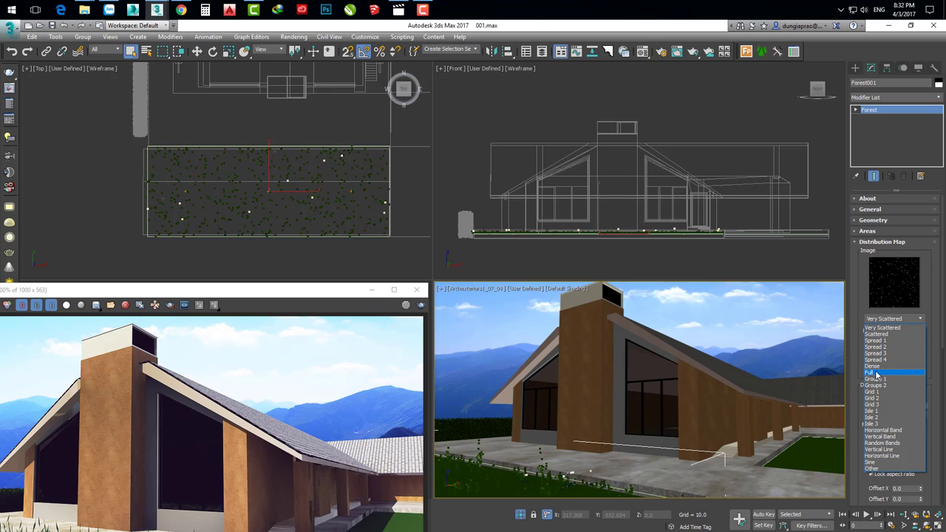
pyautogui.click(885, 426)
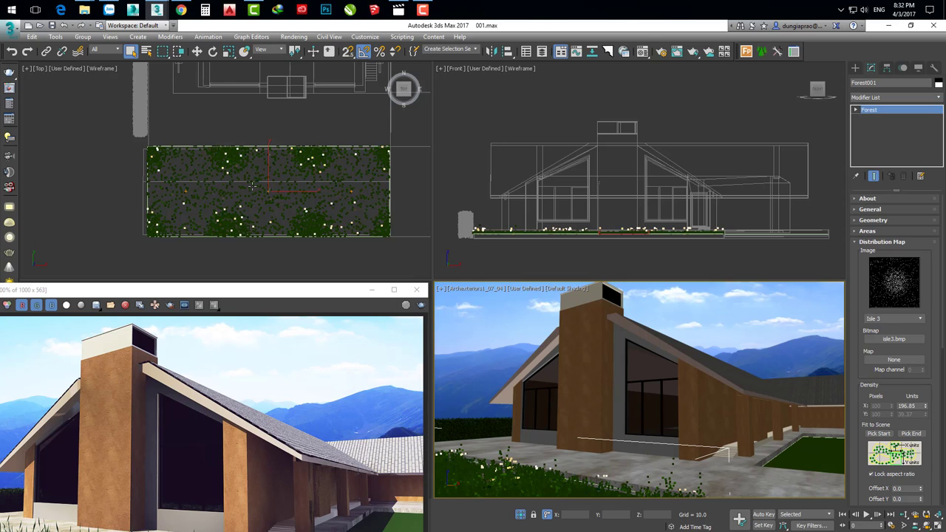
pyautogui.scroll(-1, 860, 371)
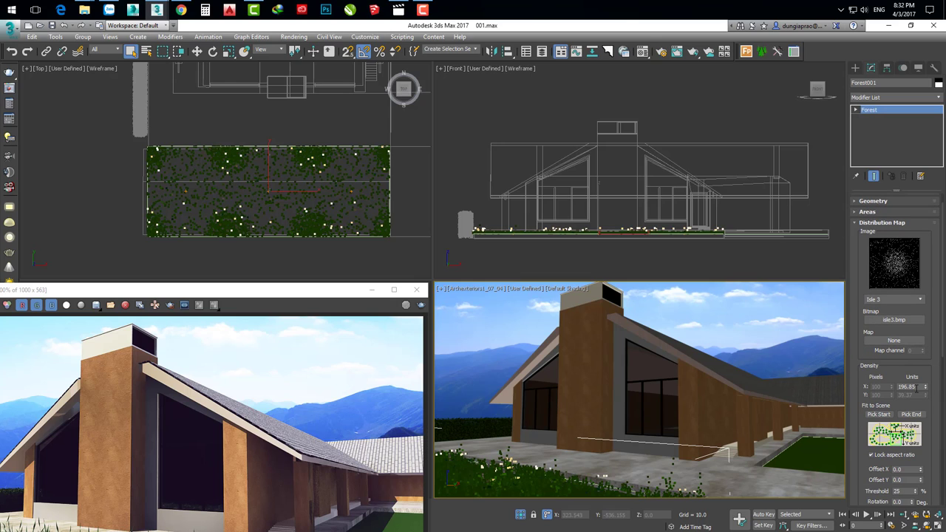
pyautogui.click(908, 386)
# - Set the Isle 3 density width to 150 units and bring the V-Ray frame buffer into view
pyautogui.press('Return')
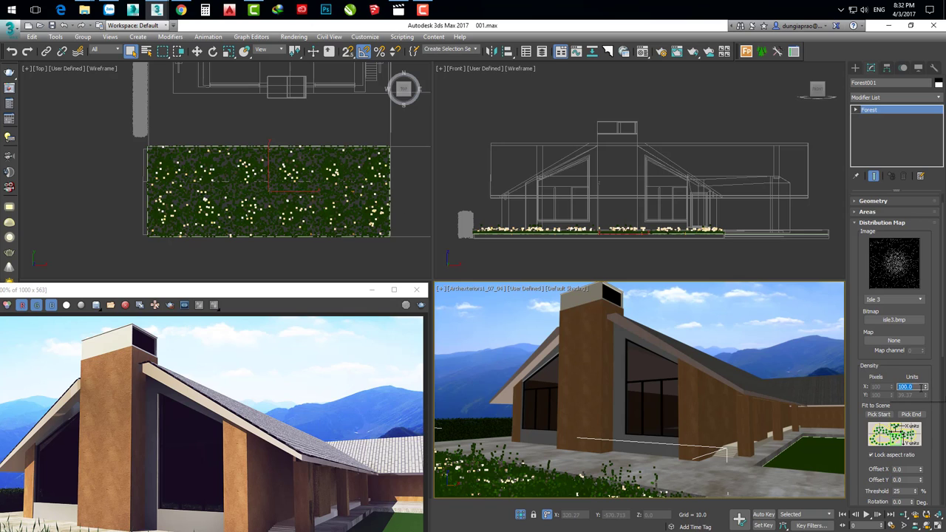
pyautogui.write('150')
pyautogui.press('Return')
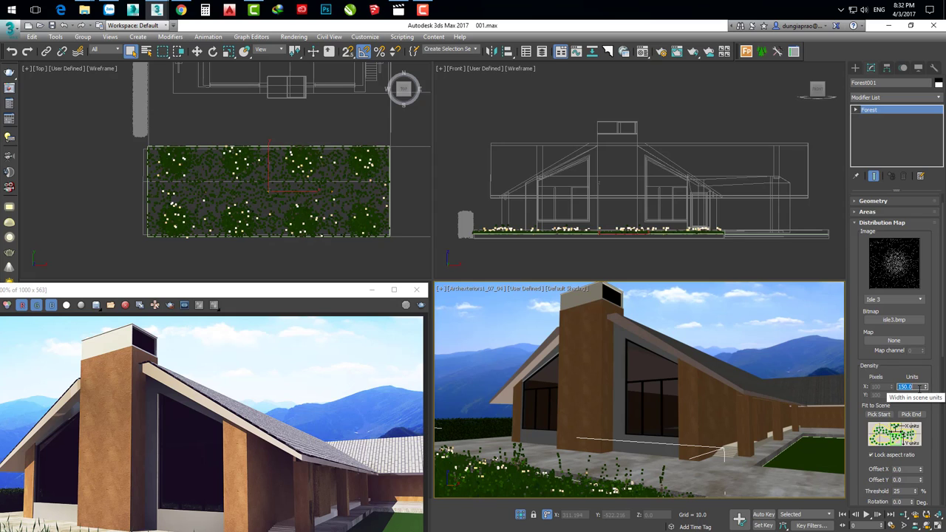
pyautogui.click(269, 288)
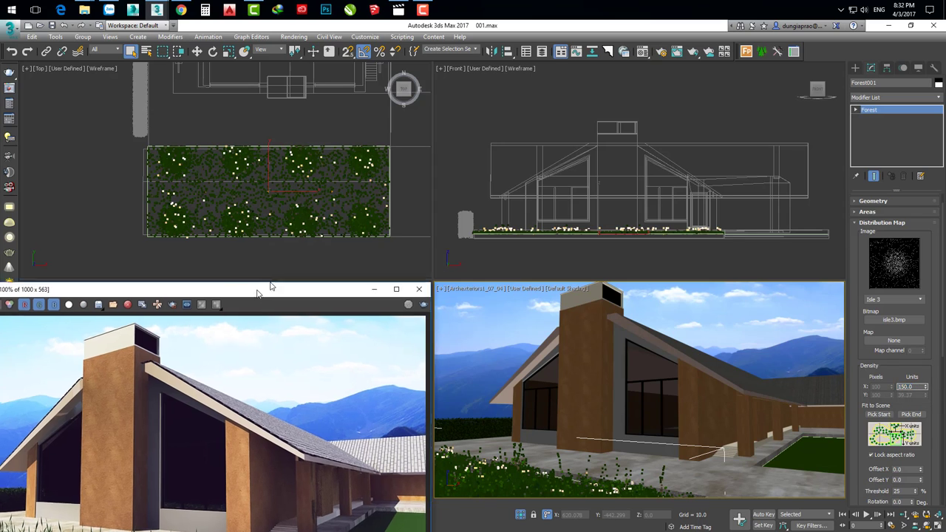
pyautogui.moveTo(270, 289); pyautogui.dragTo(359, 147)
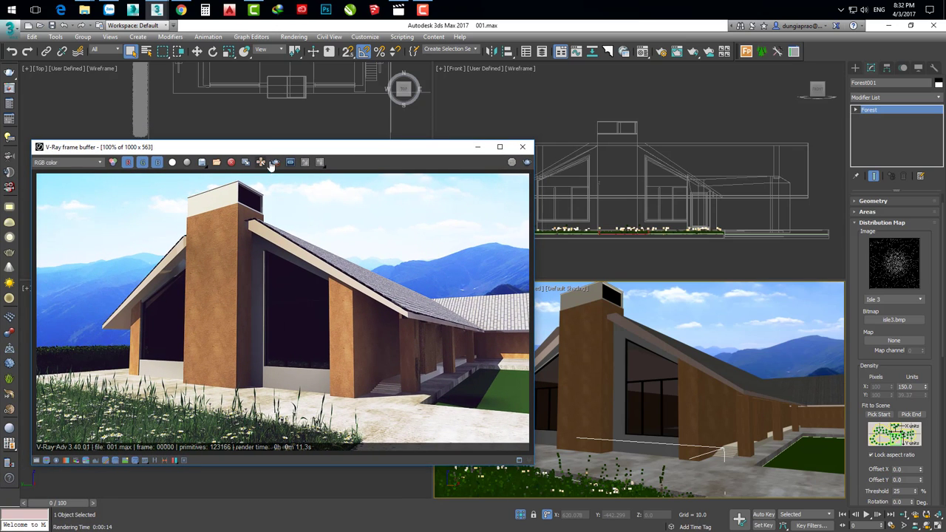
# - Render the clumped grass, collapse the Distribution Map rollout, then close the frame buffer
pyautogui.click(274, 163)
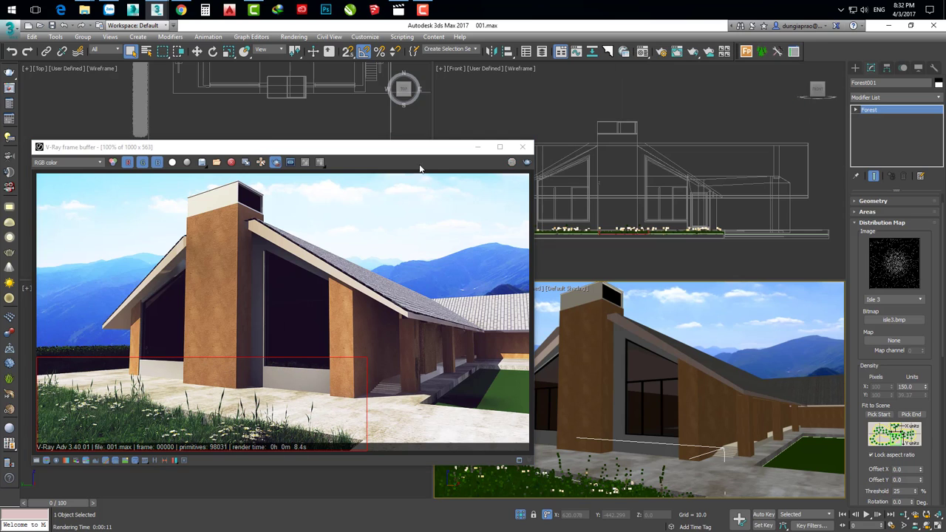
pyautogui.moveTo(398, 152); pyautogui.dragTo(387, 179)
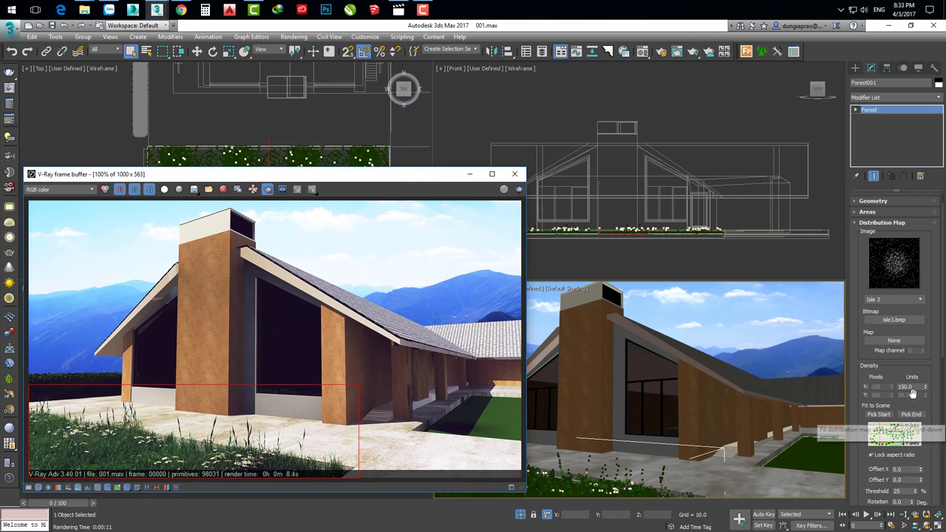
pyautogui.moveTo(859, 326); pyautogui.dragTo(859, 344)
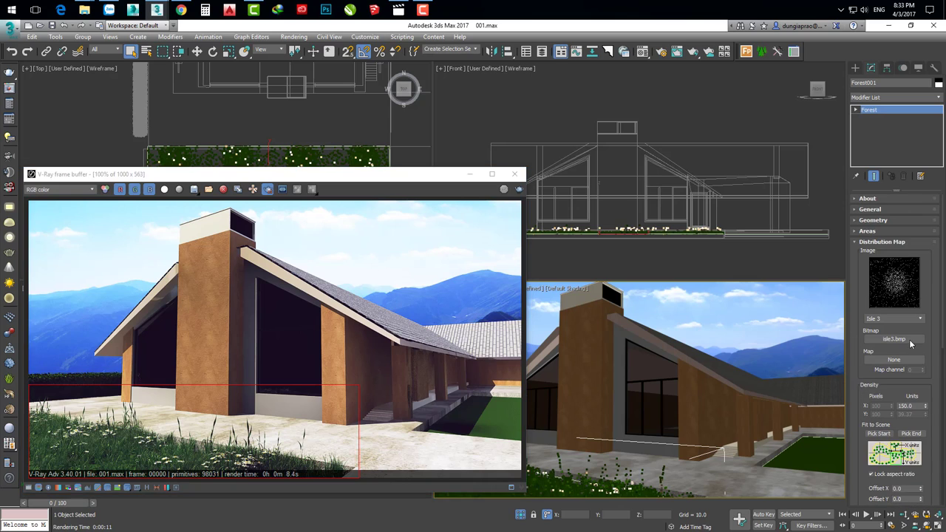
pyautogui.click(900, 325)
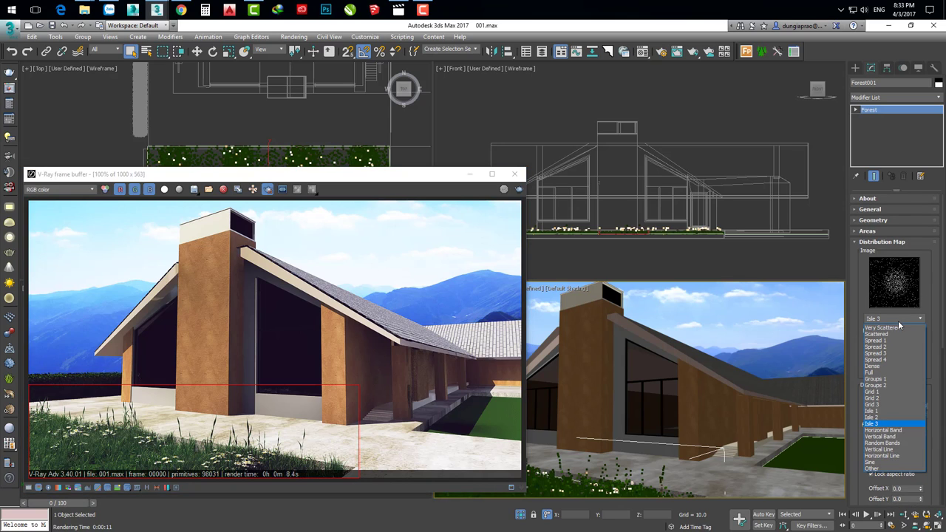
pyautogui.click(855, 364)
pyautogui.click(859, 244)
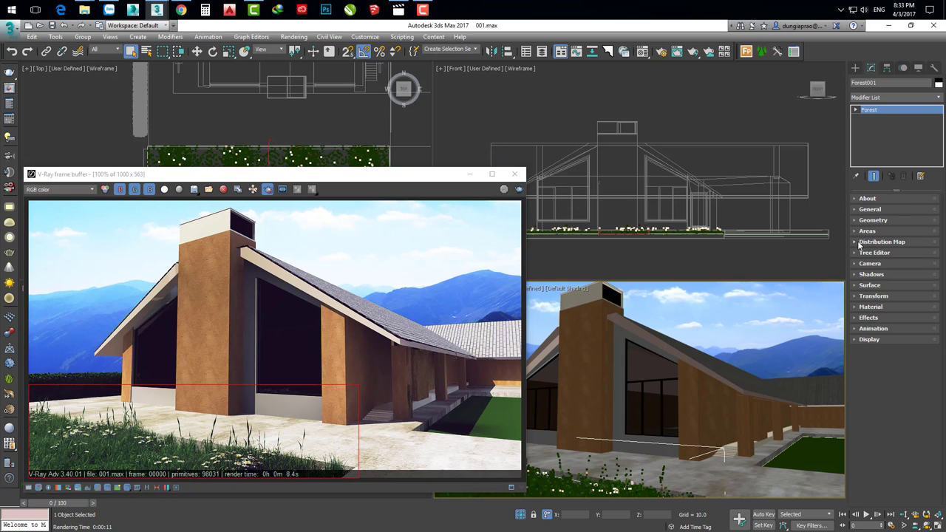
pyautogui.moveTo(451, 177); pyautogui.dragTo(470, 185)
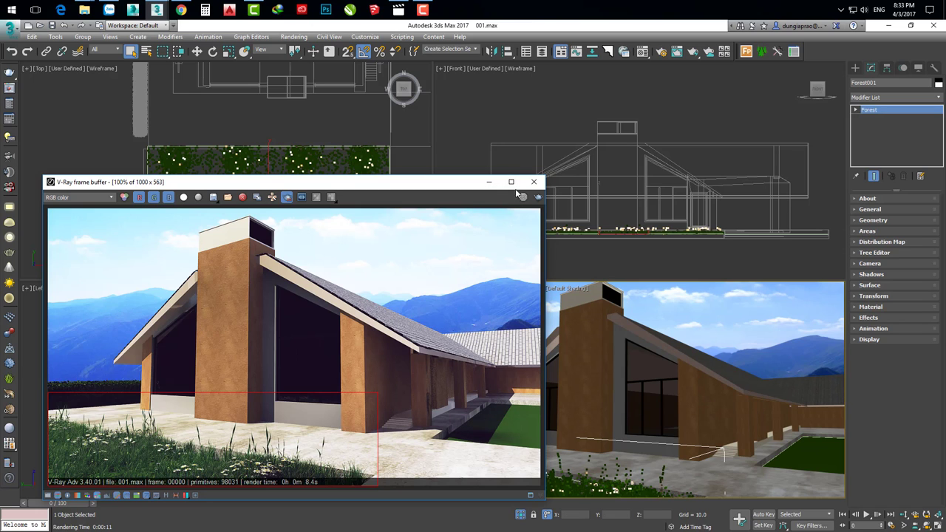
pyautogui.click(533, 182)
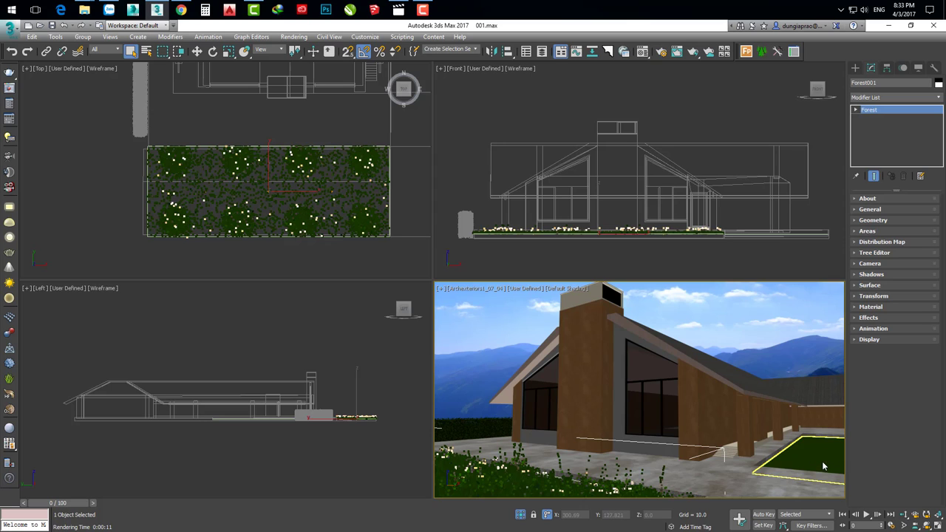
# - Create a new Forest Pack scatter, Forest002, on the small right-hand lawn
pyautogui.click(747, 51)
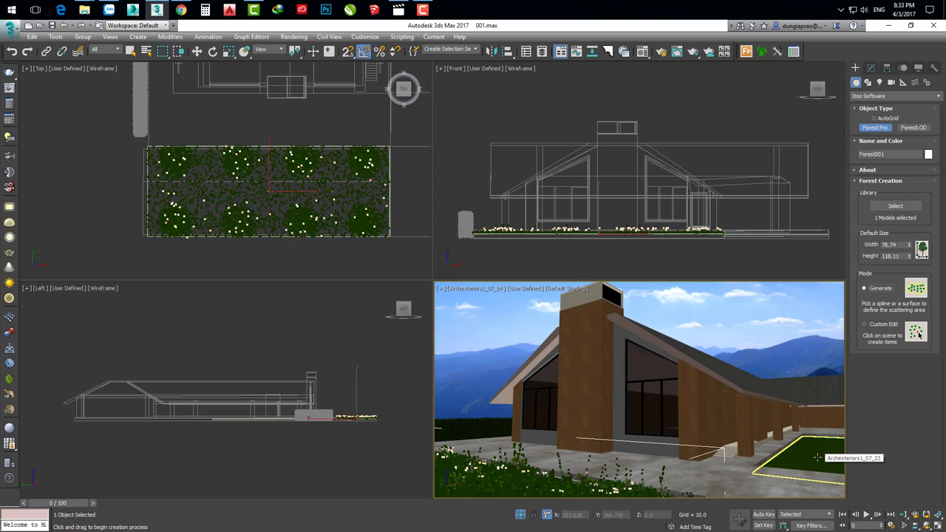
pyautogui.click(807, 458)
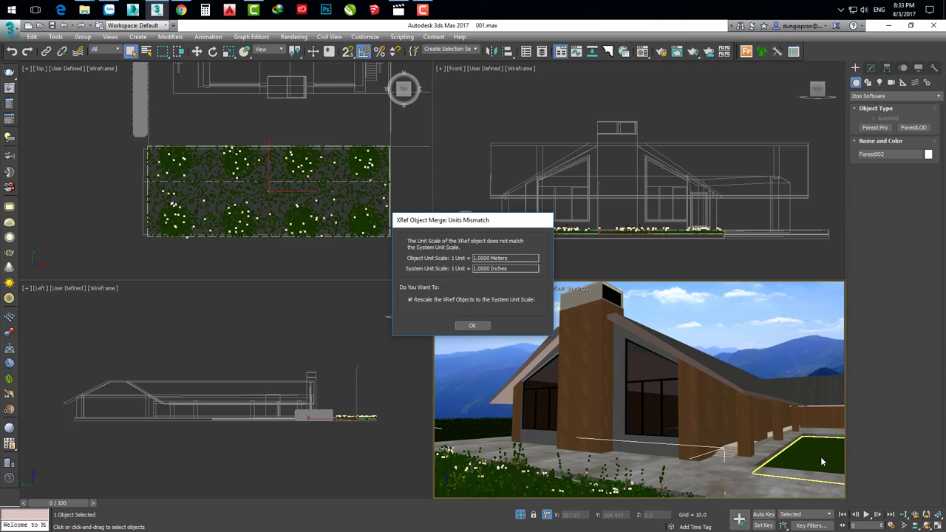
pyautogui.click(465, 326)
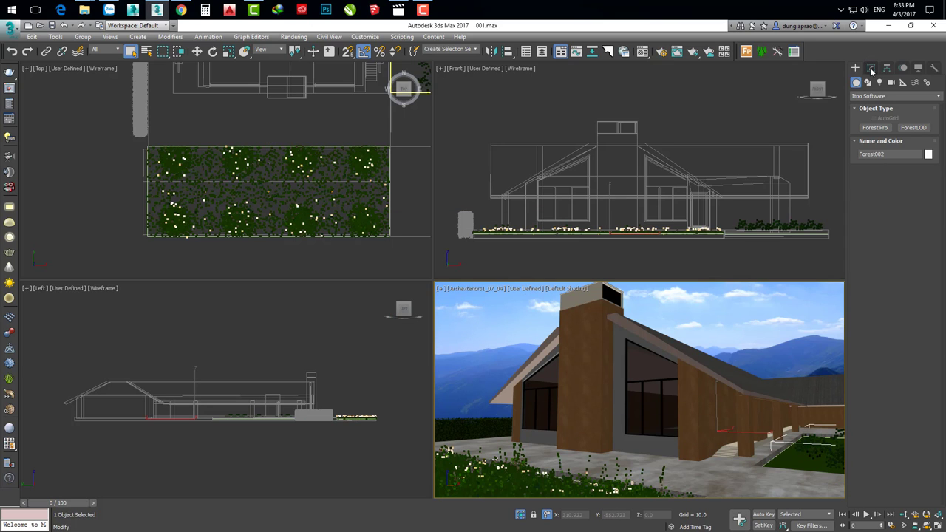
# - Open Forest002's Geometry rollout and launch the Forest Pack Library on the Lawns presets
pyautogui.click(872, 68)
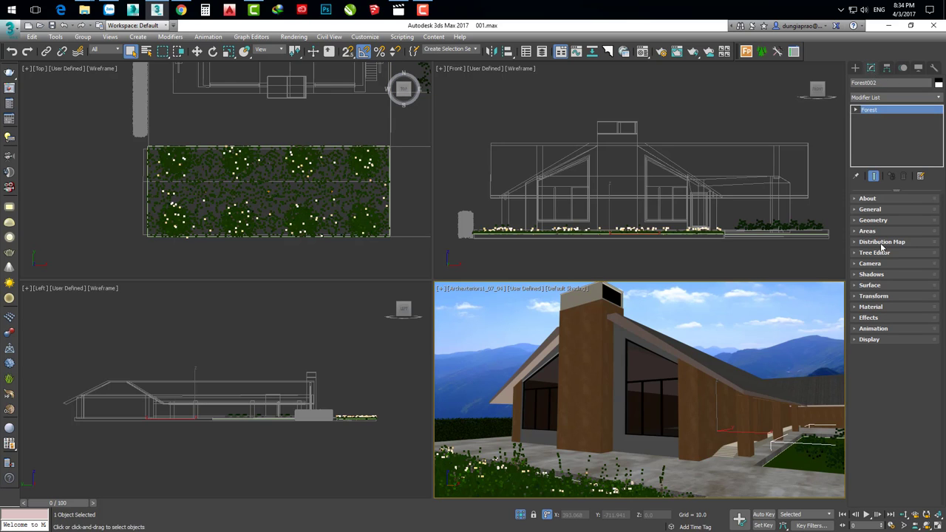
pyautogui.click(872, 211)
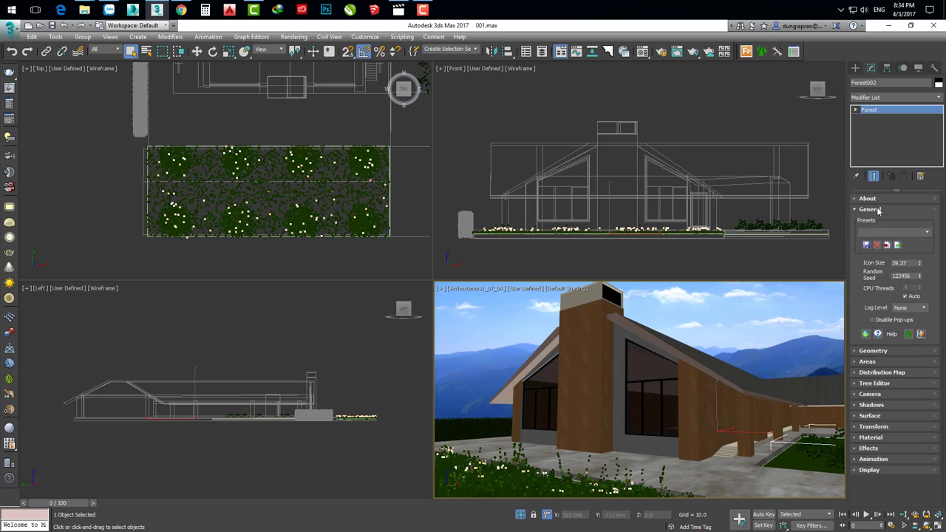
pyautogui.click(879, 212)
pyautogui.click(886, 222)
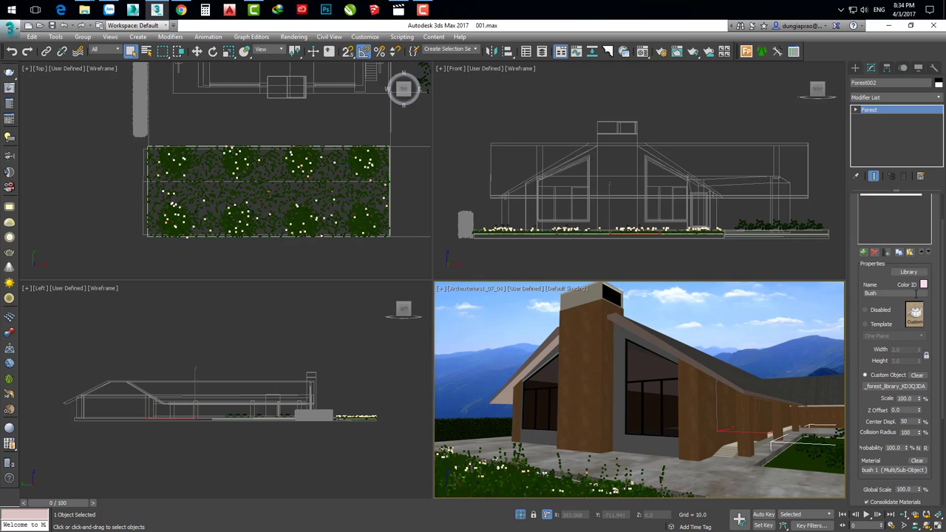
pyautogui.click(910, 277)
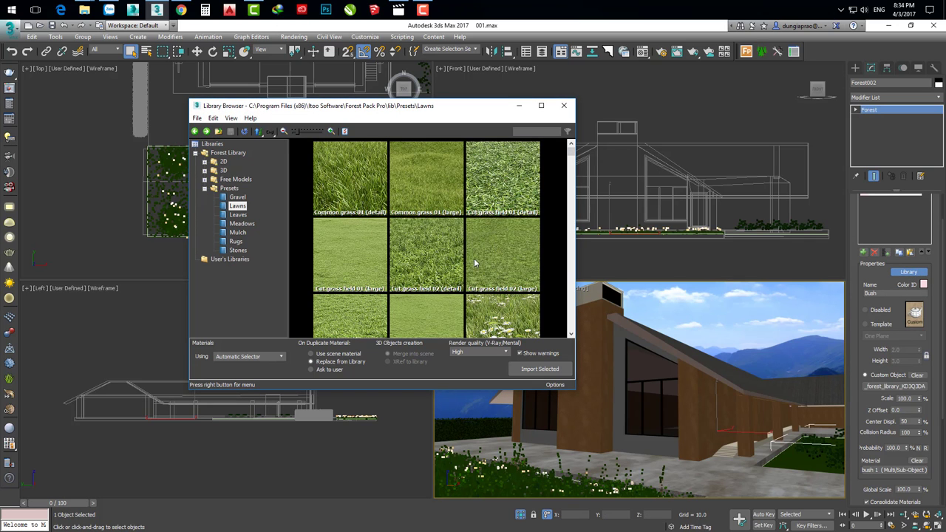
# - Import the Daisy 02 (large) lawn preset into Forest002, accepting the unit rescaling
pyautogui.scroll(-2, 473, 258)
pyautogui.scroll(-2, 476, 262)
pyautogui.scroll(-2, 474, 262)
pyautogui.scroll(-2, 474, 262)
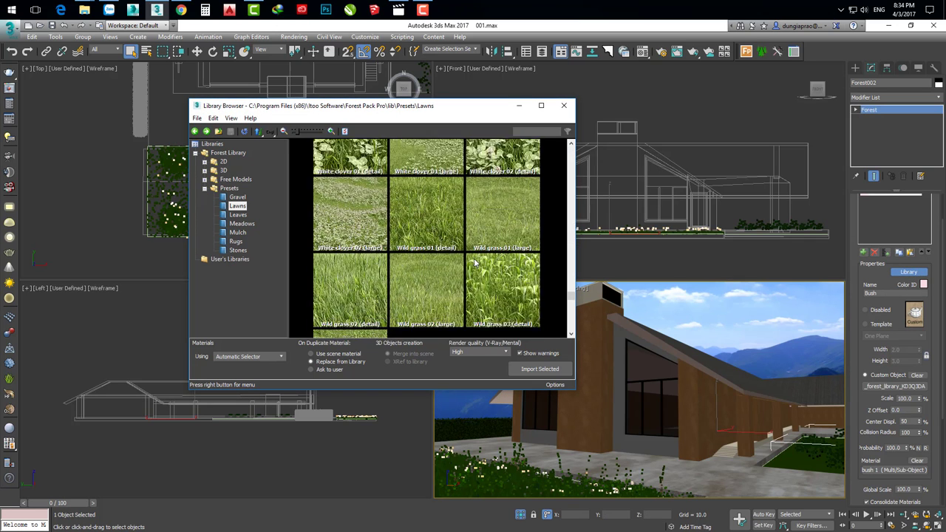
pyautogui.scroll(-2, 475, 262)
pyautogui.scroll(1, 474, 262)
pyautogui.scroll(2, 474, 262)
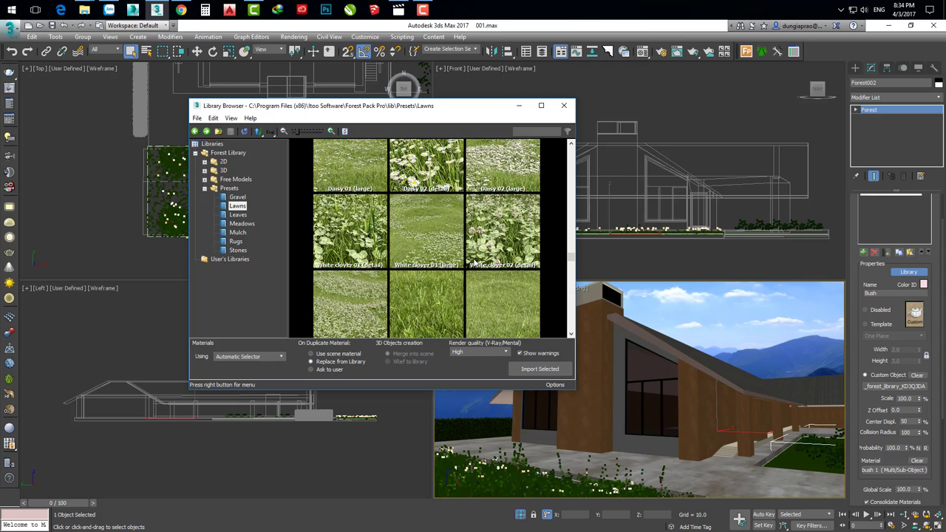
pyautogui.scroll(2, 474, 263)
pyautogui.scroll(1, 475, 262)
pyautogui.scroll(1, 474, 262)
pyautogui.scroll(1, 474, 262)
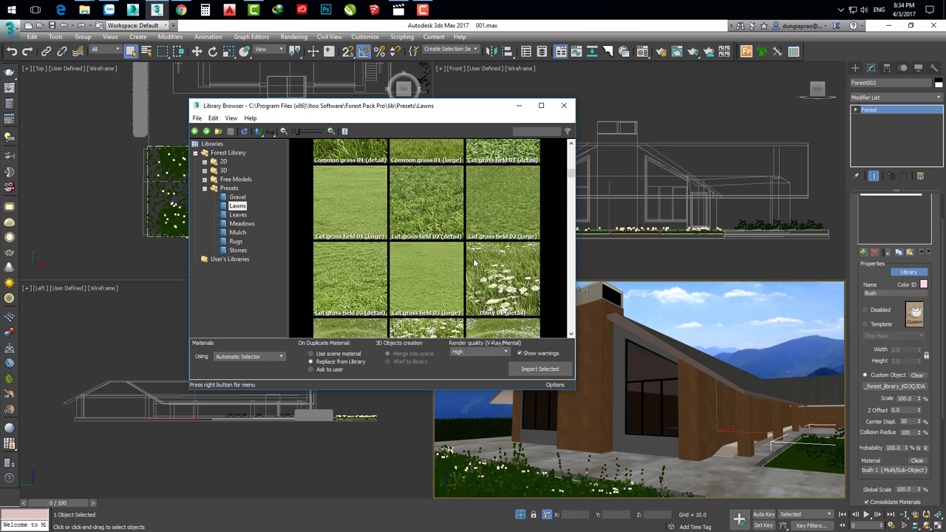
pyautogui.scroll(1, 474, 262)
pyautogui.scroll(-2, 474, 263)
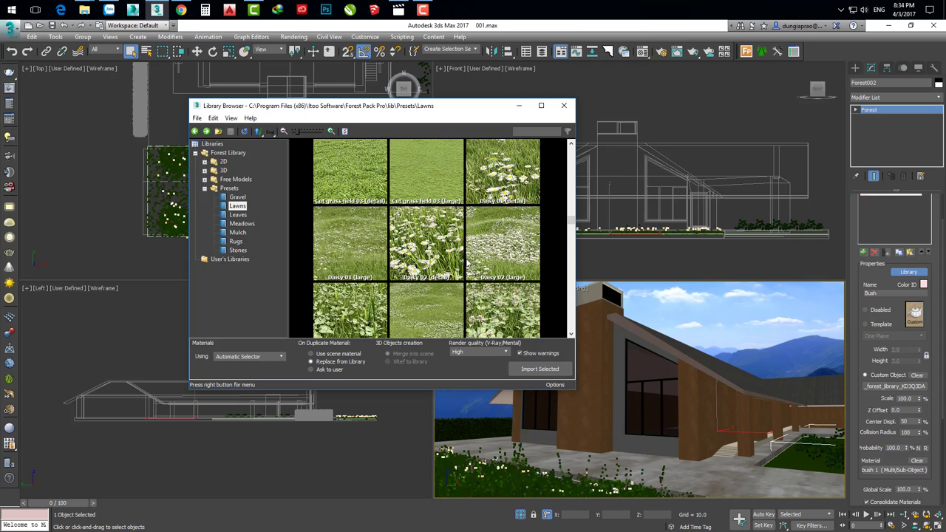
pyautogui.scroll(-1, 468, 261)
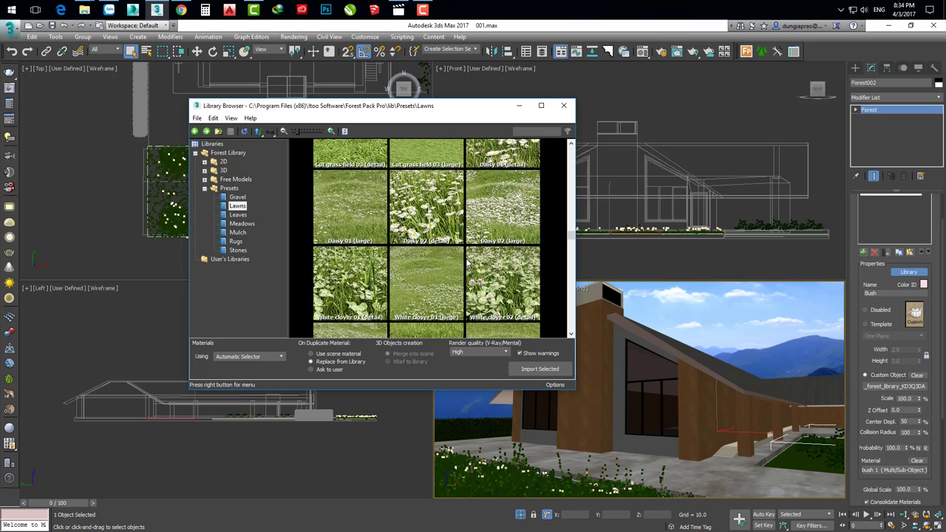
pyautogui.click(514, 192)
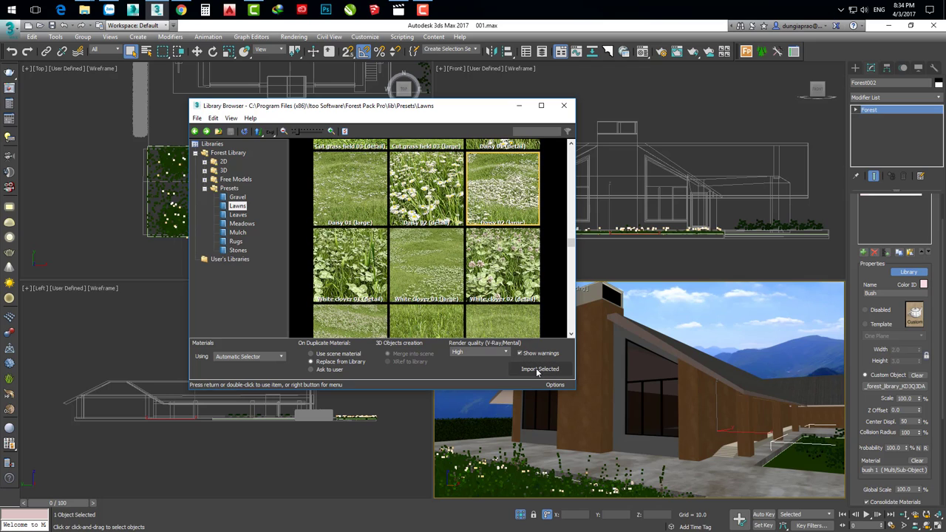
pyautogui.click(538, 371)
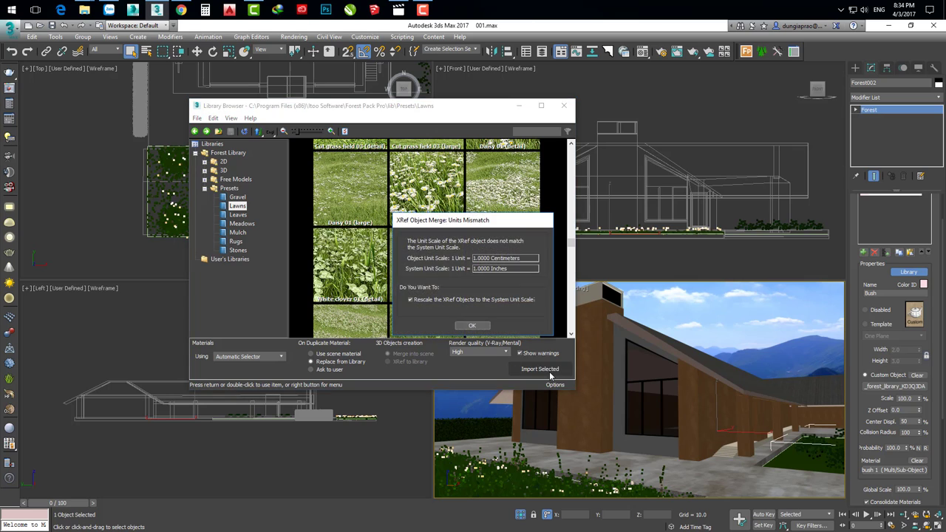
pyautogui.click(471, 325)
pyautogui.click(471, 326)
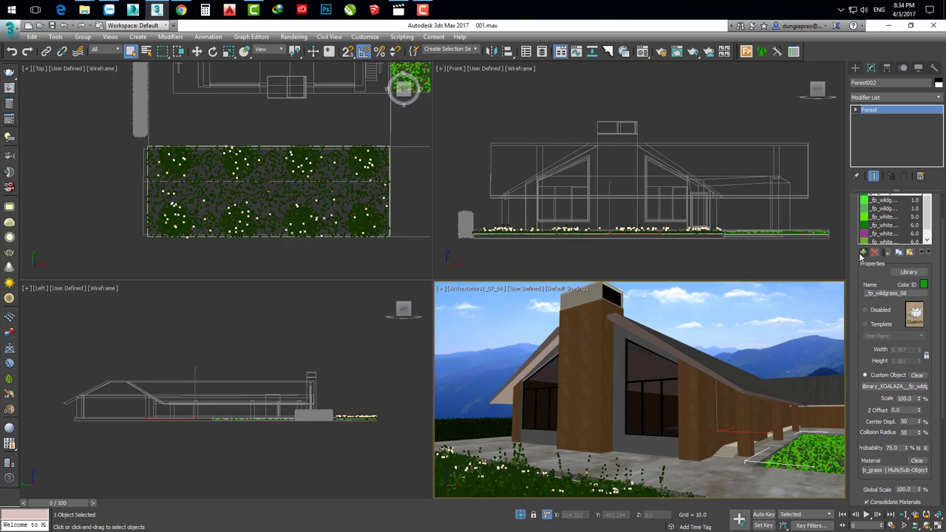
# - Set Forest002's Global Scale to 200%
pyautogui.scroll(-2, 861, 255)
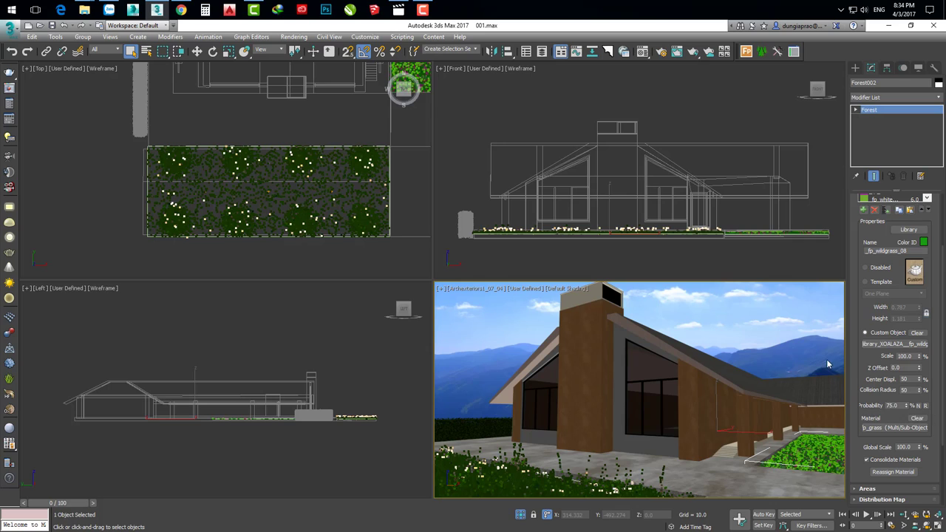
pyautogui.doubleClick(914, 447)
pyautogui.write('200')
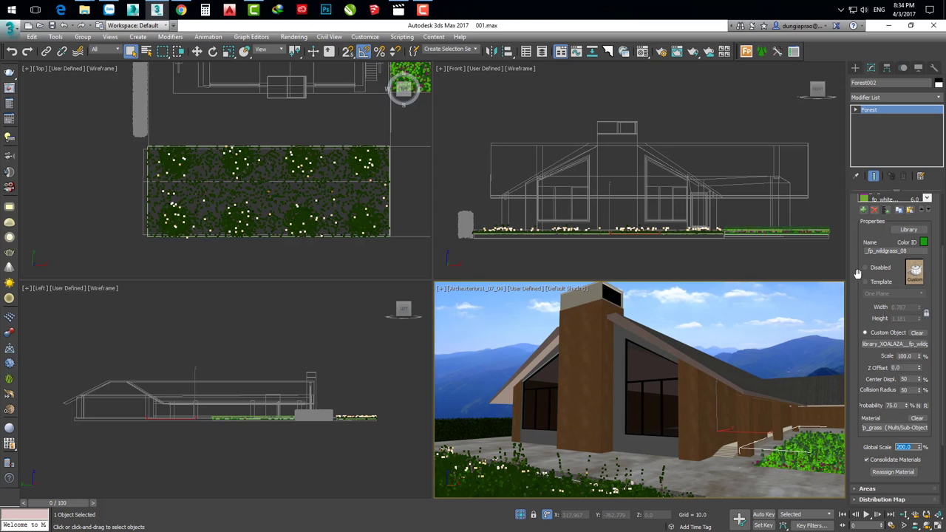
pyautogui.scroll(4, 861, 252)
# - Switch Forest002's distribution map to Isle 3 with 150 density X units
pyautogui.click(868, 220)
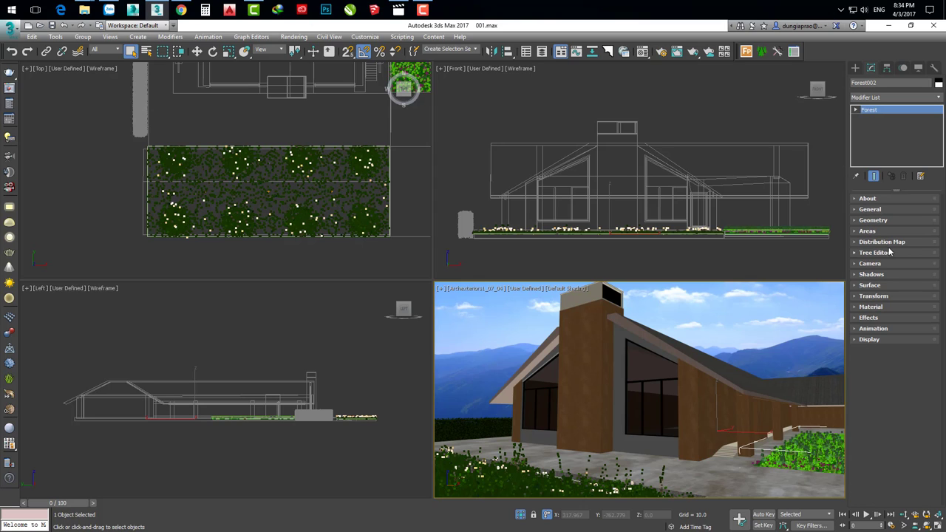
pyautogui.click(890, 243)
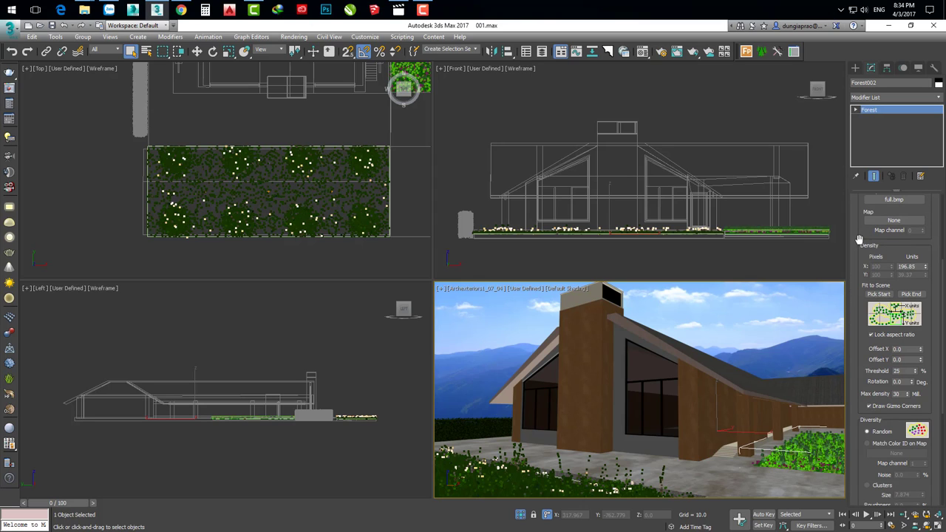
pyautogui.scroll(-2, 860, 243)
pyautogui.click(895, 274)
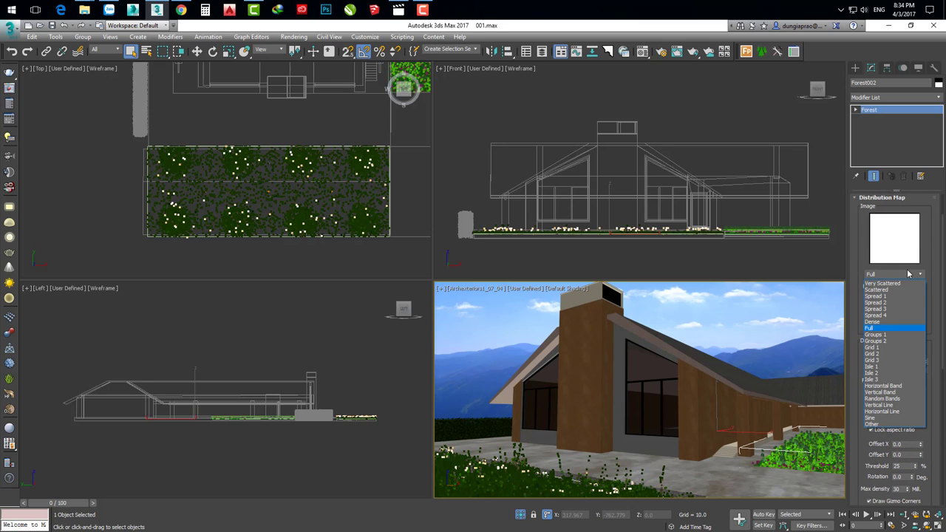
pyautogui.click(878, 380)
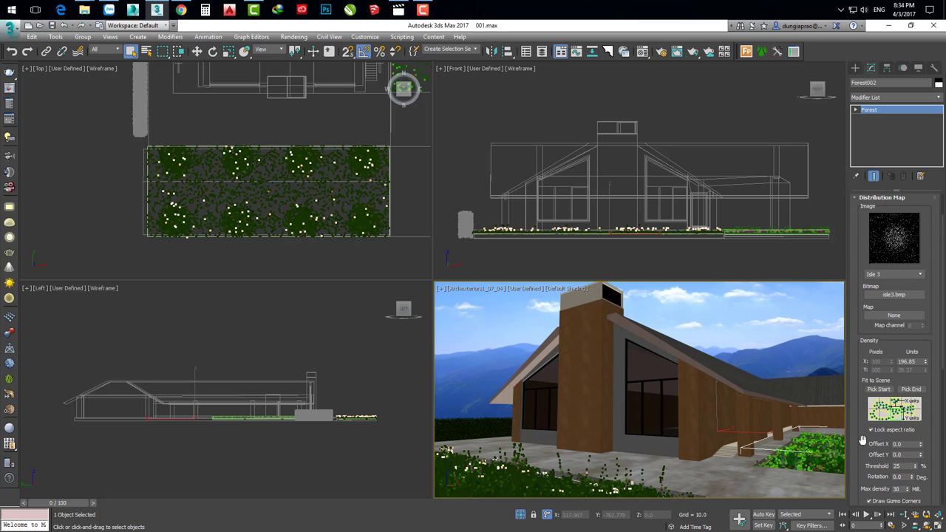
pyautogui.scroll(-2, 860, 441)
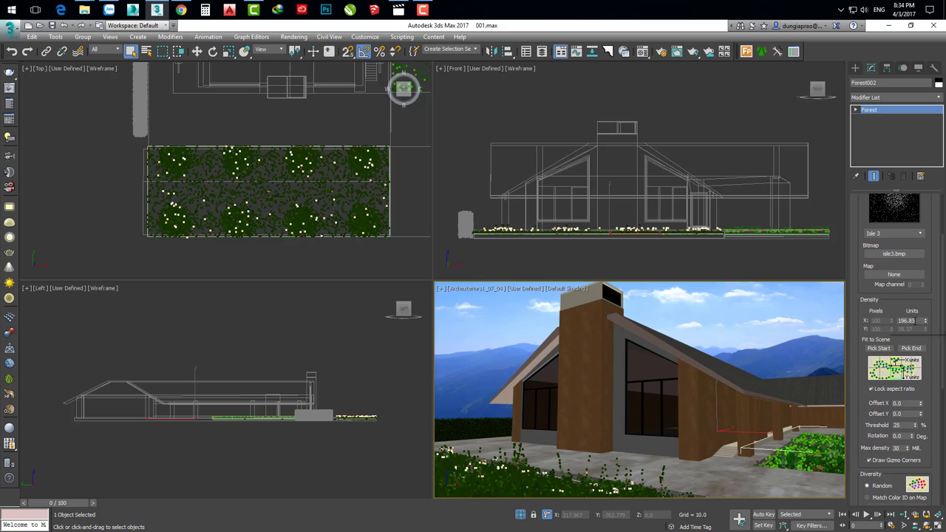
pyautogui.doubleClick(907, 320)
pyautogui.write('150')
pyautogui.press('Return')
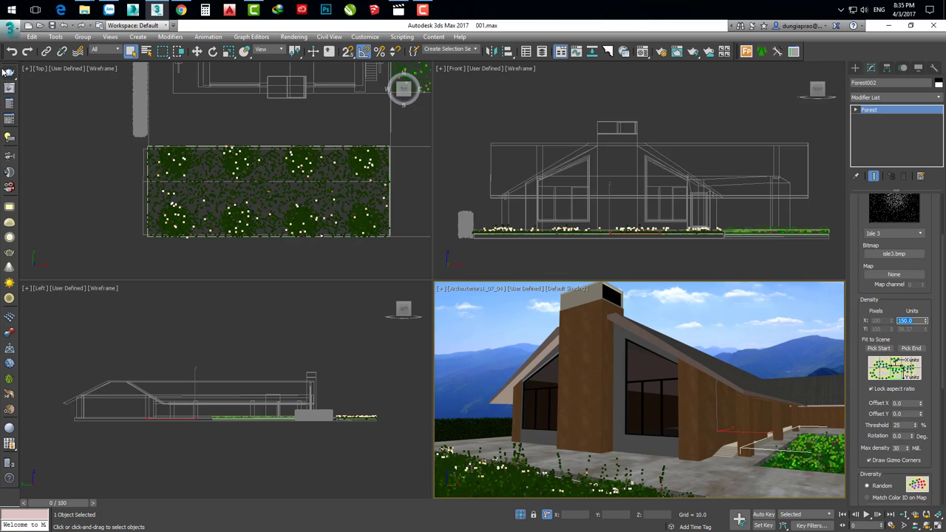
# - Render the camera view in V-Ray, check the flowering lawn patch, then close the frame buffer
pyautogui.hotkey('shift', 'q')
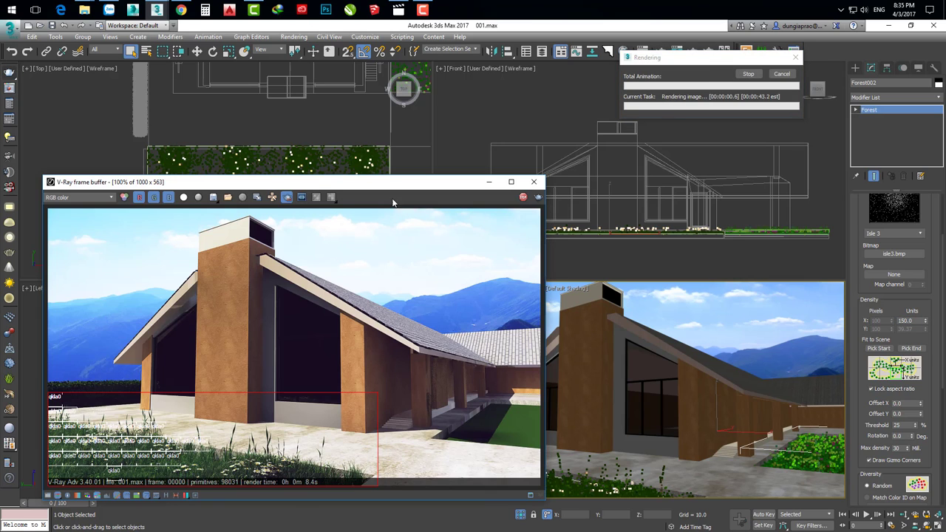
pyautogui.moveTo(393, 182); pyautogui.dragTo(496, 122)
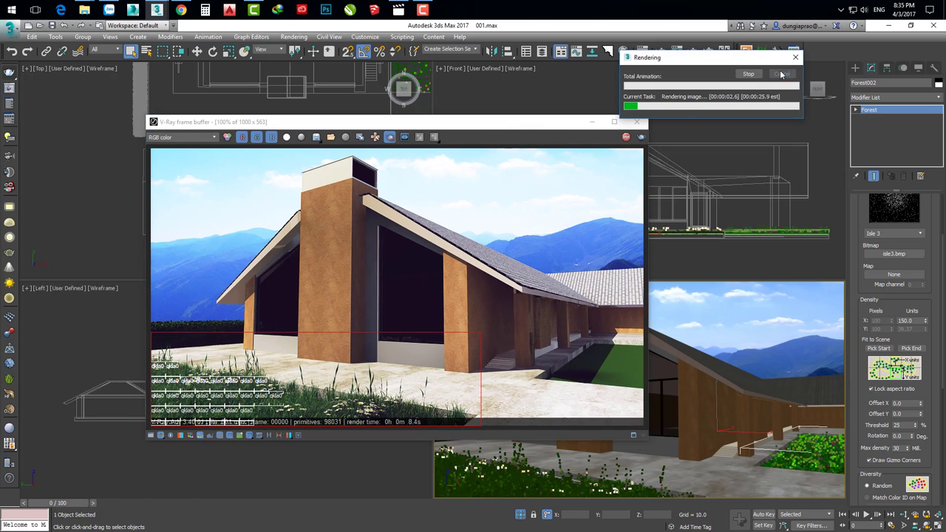
pyautogui.click(641, 137)
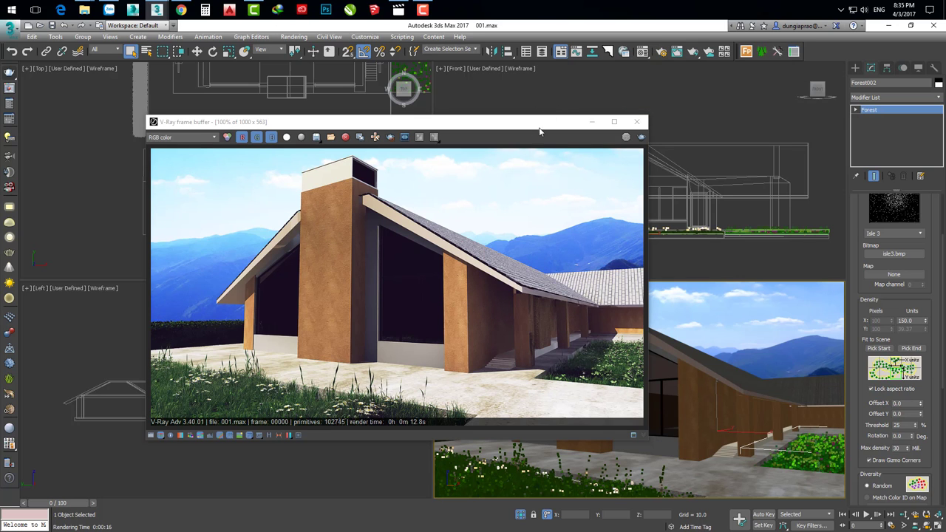
pyautogui.moveTo(540, 131); pyautogui.dragTo(418, 85)
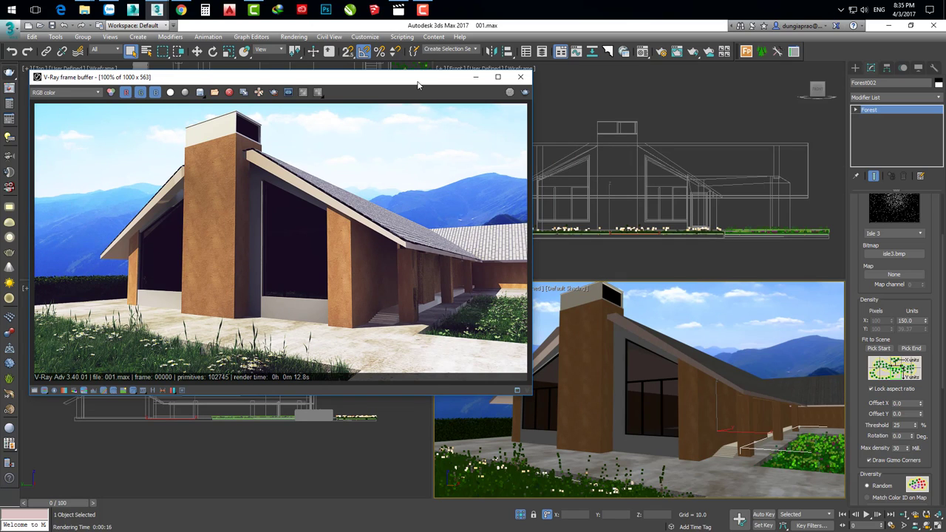
pyautogui.moveTo(416, 82); pyautogui.dragTo(424, 82)
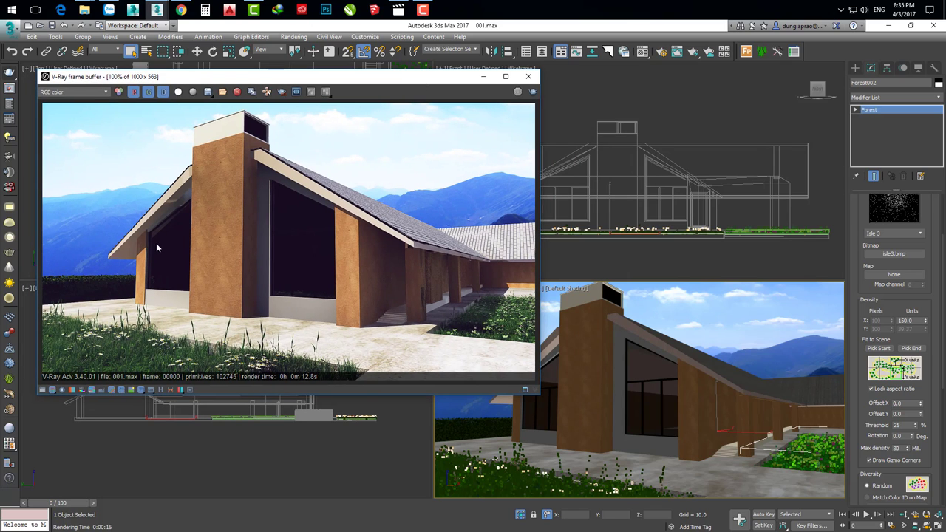
pyautogui.click(529, 76)
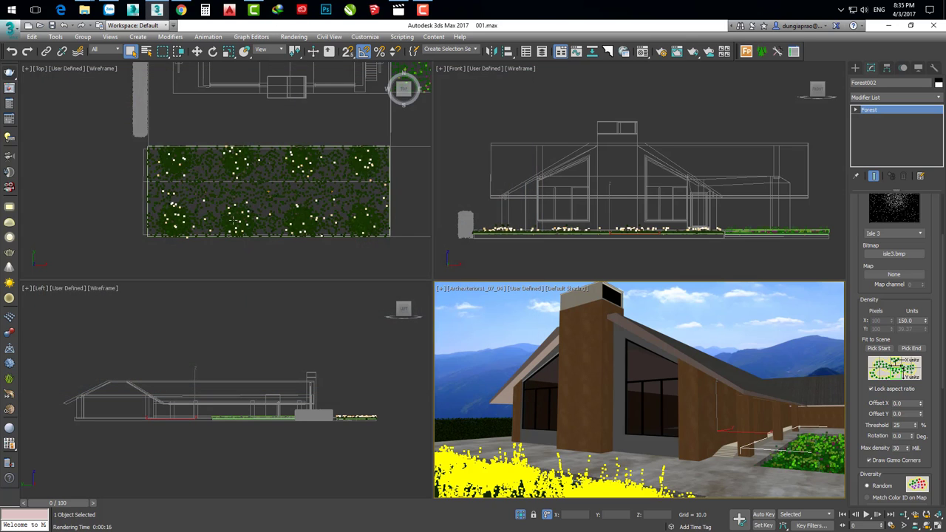
# - Zoom the Top view out to the house plan and open the Forest Lister beside it
pyautogui.click(285, 170)
pyautogui.moveTo(285, 170)
pyautogui.mouseDown(button='middle')
pyautogui.moveTo(274, 203)
pyautogui.moveTo(288, 229)
pyautogui.moveTo(283, 218)
pyautogui.mouseUp(button='middle')
pyautogui.scroll(-5, 274, 202)
pyautogui.moveTo(300, 193); pyautogui.dragTo(317, 194, button='middle')
pyautogui.click(795, 51)
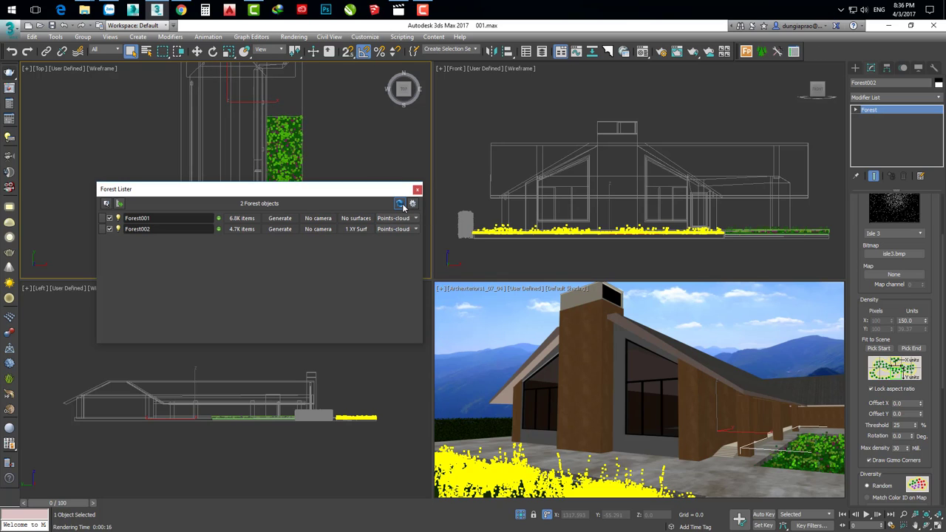
pyautogui.click(168, 218)
pyautogui.moveTo(220, 189); pyautogui.dragTo(230, 290)
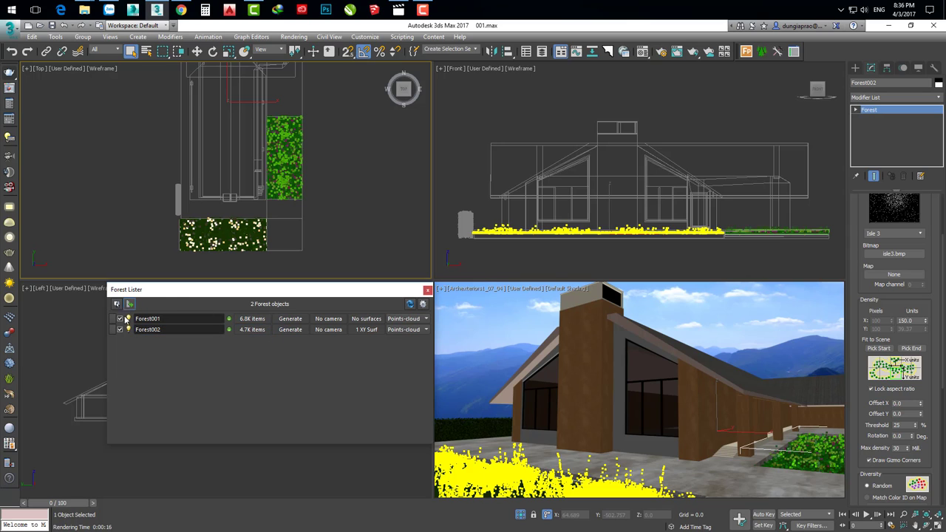
pyautogui.moveTo(177, 294); pyautogui.dragTo(173, 296)
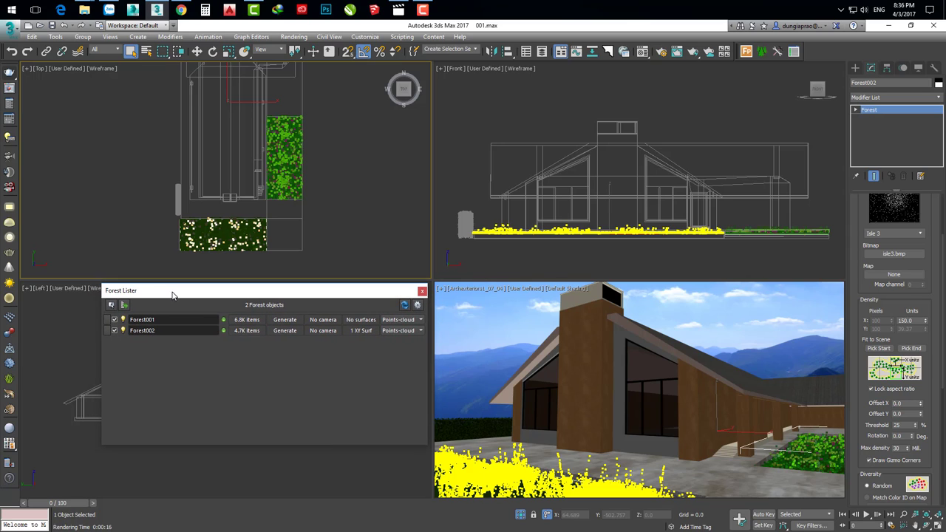
# - Uncheck Forest001 and Forest002 and bring up the spline creation options
pyautogui.click(116, 320)
pyautogui.click(115, 331)
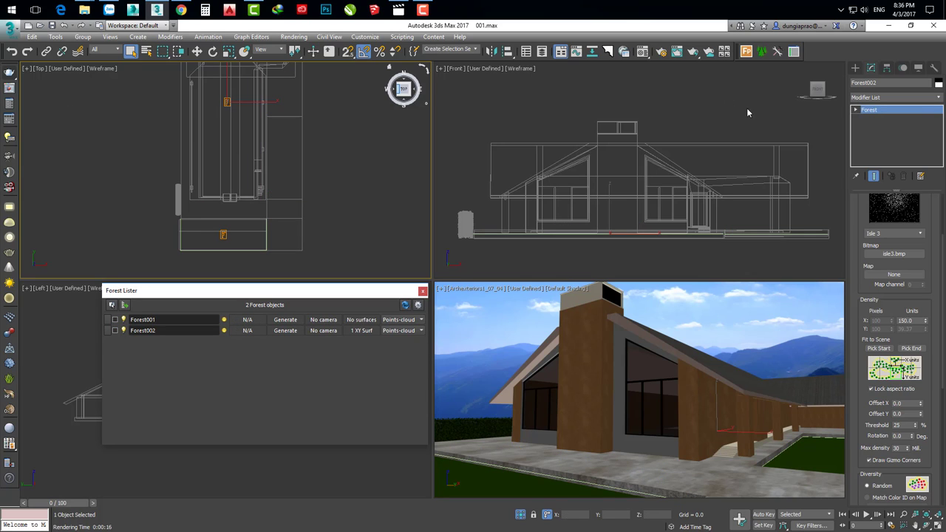
pyautogui.click(869, 111)
pyautogui.click(855, 68)
# - Draw a closed eight-point Line spline outlining a blob on the lawn in the Top view
pyautogui.click(868, 82)
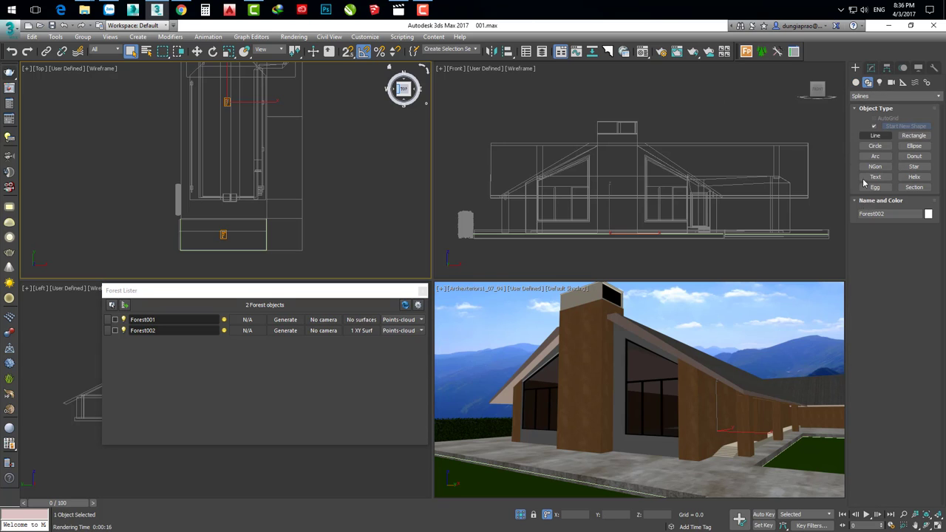
pyautogui.click(879, 138)
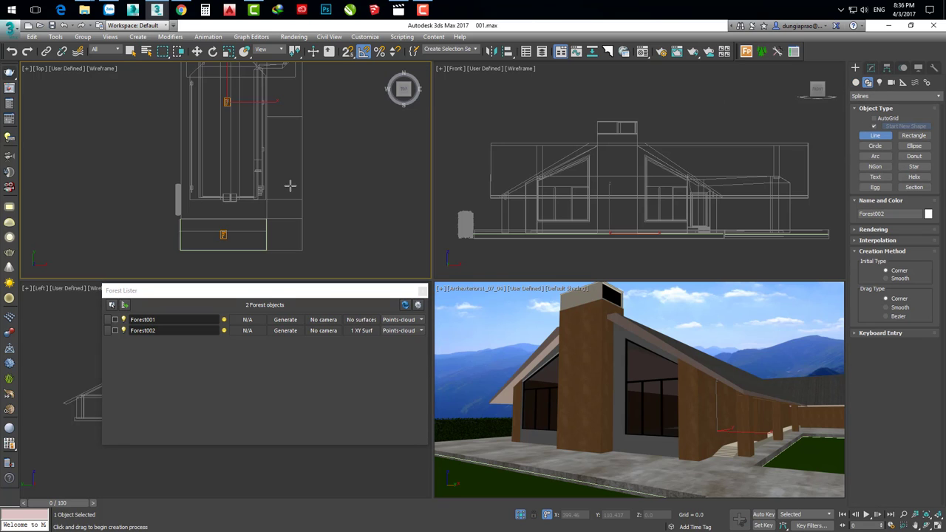
pyautogui.scroll(2, 247, 213)
pyautogui.scroll(2, 246, 194)
pyautogui.scroll(1, 246, 195)
pyautogui.scroll(1, 246, 194)
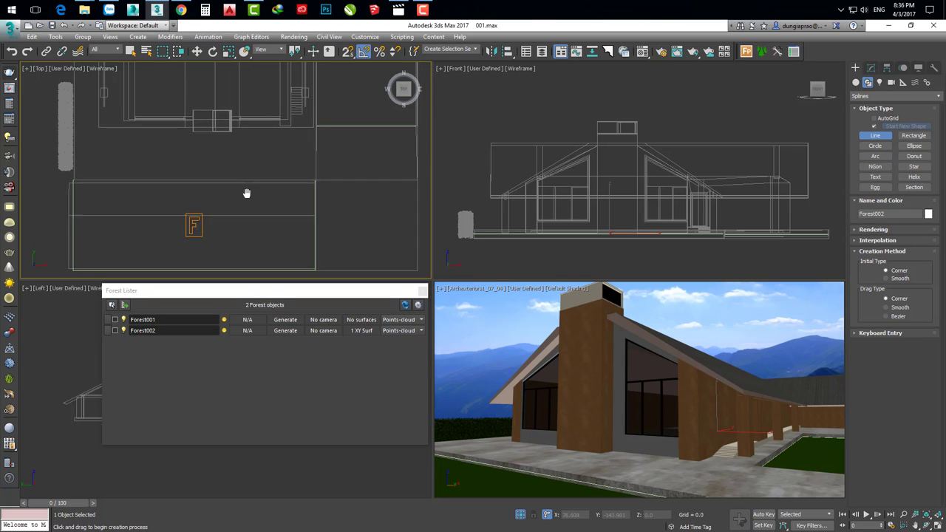
pyautogui.click(220, 200)
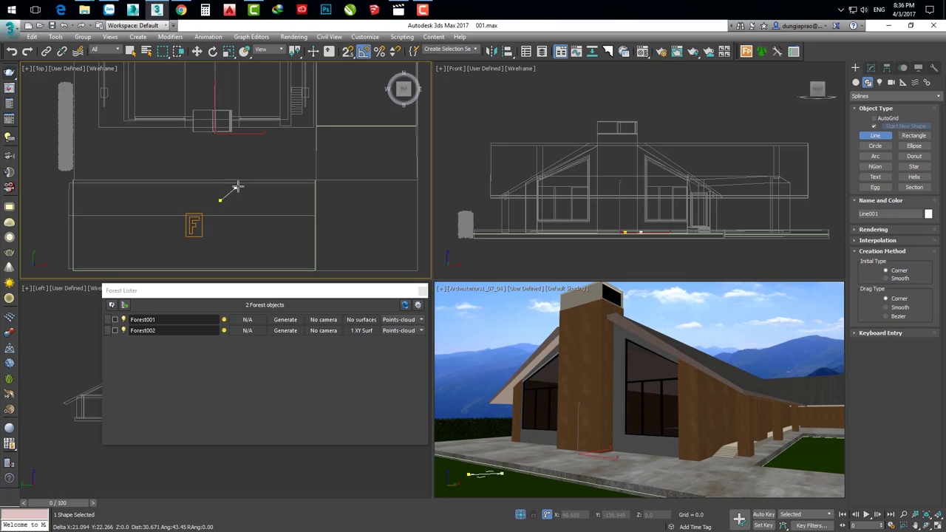
pyautogui.click(232, 185)
pyautogui.click(262, 184)
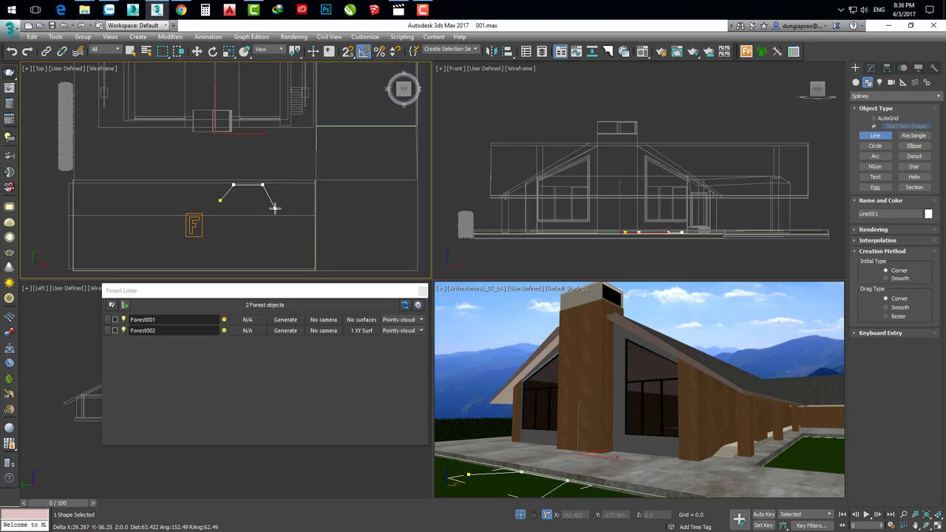
pyautogui.click(274, 209)
pyautogui.click(270, 221)
pyautogui.click(241, 235)
pyautogui.click(232, 214)
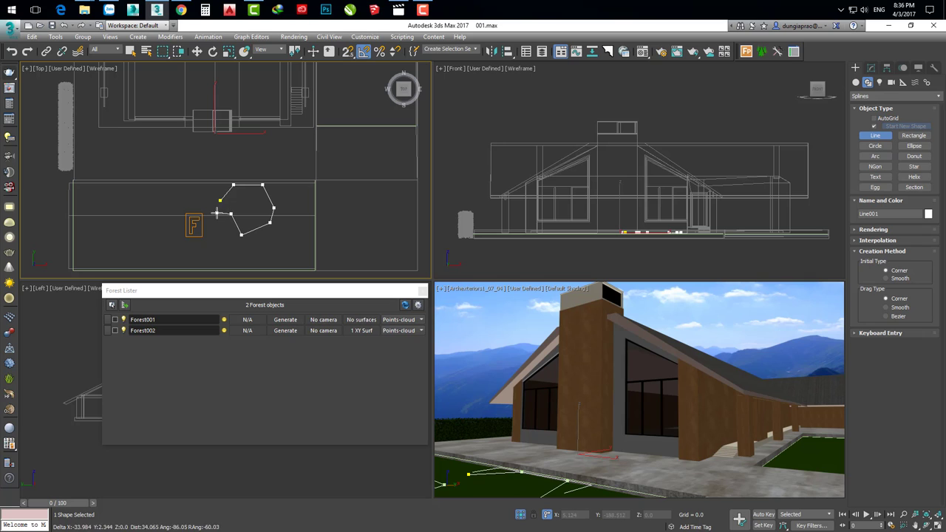
pyautogui.click(218, 212)
pyautogui.rightClick(219, 206)
pyautogui.click(451, 312)
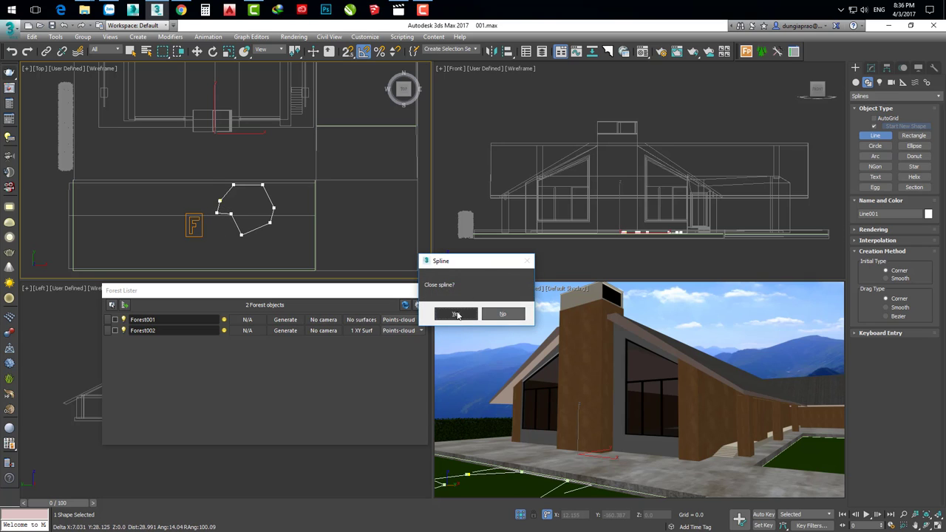
# - Select all of Line001's vertices and set them to Smooth for a rounded outline
pyautogui.click(871, 68)
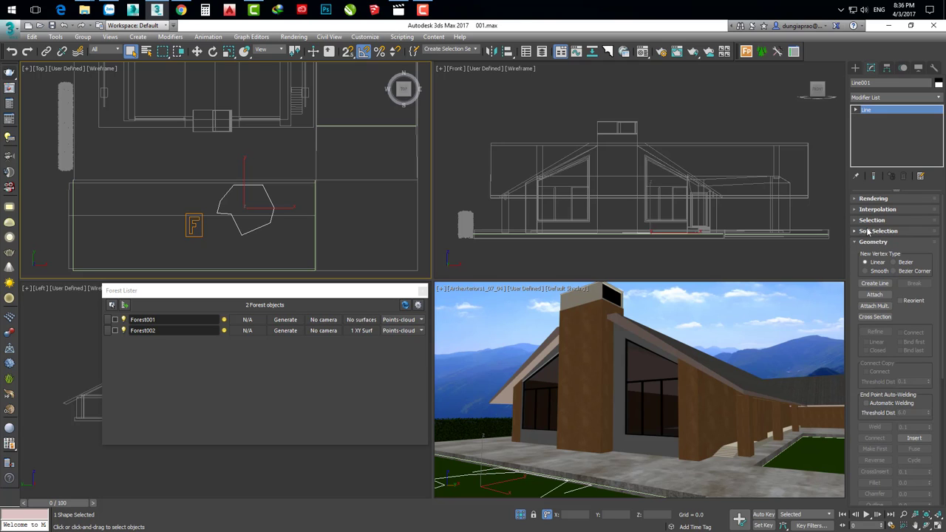
pyautogui.click(869, 220)
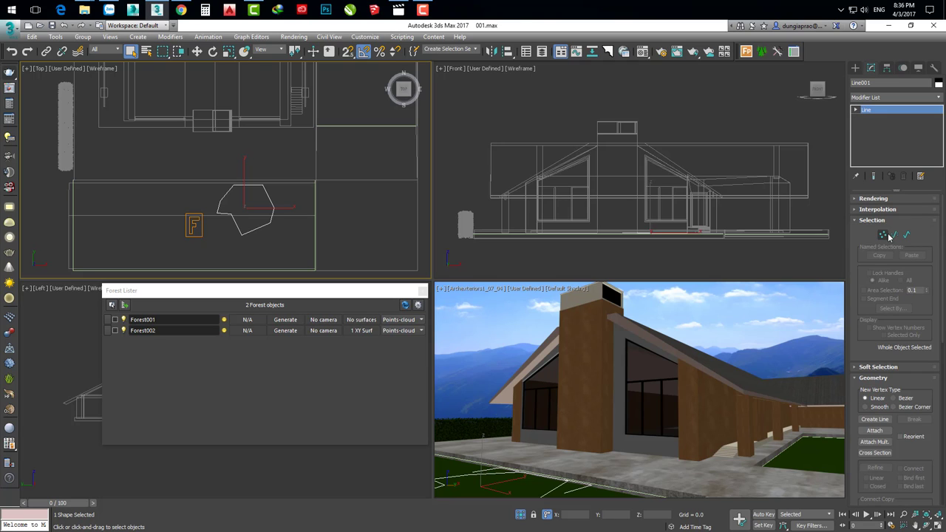
pyautogui.click(883, 234)
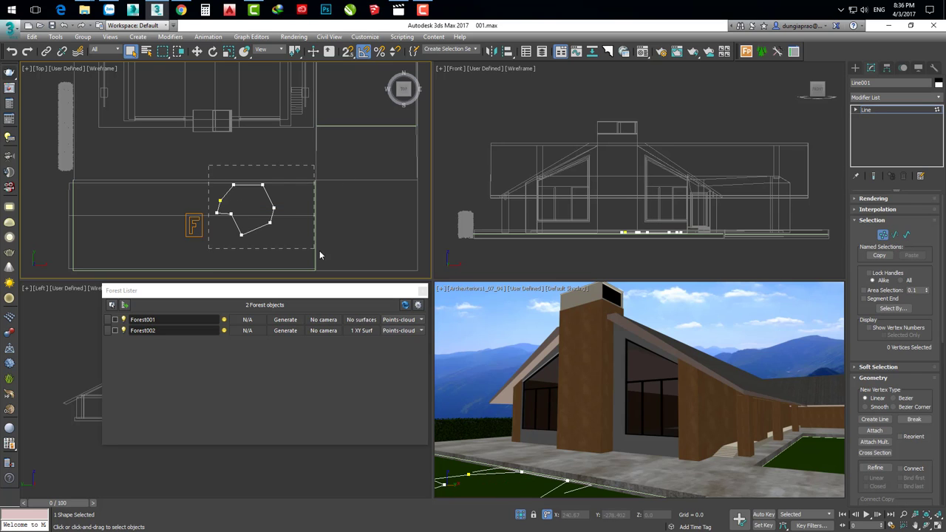
pyautogui.hotkey('ctrl', 'a')
pyautogui.rightClick(249, 192)
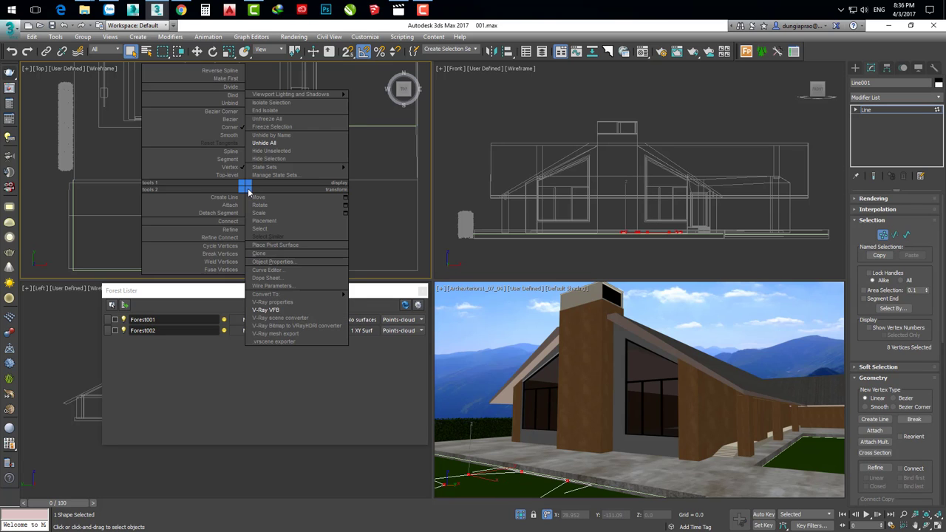
pyautogui.click(229, 136)
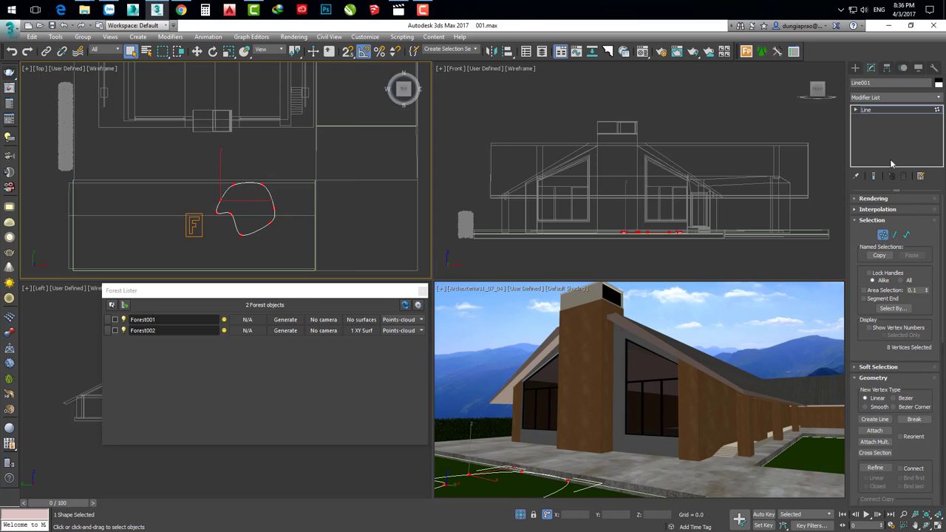
pyautogui.click(855, 68)
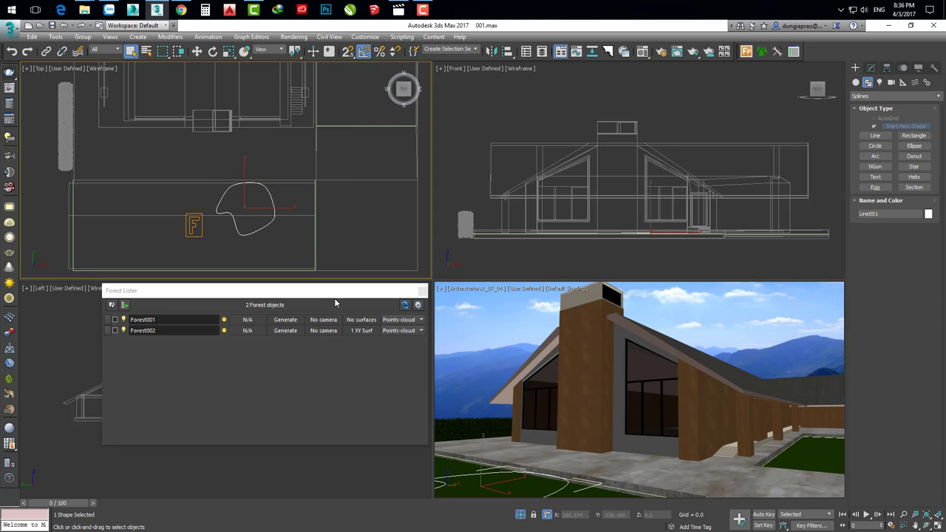
# - Lower Line001 slightly in the Front view, then create Forest003 by picking it as the area
pyautogui.click(747, 51)
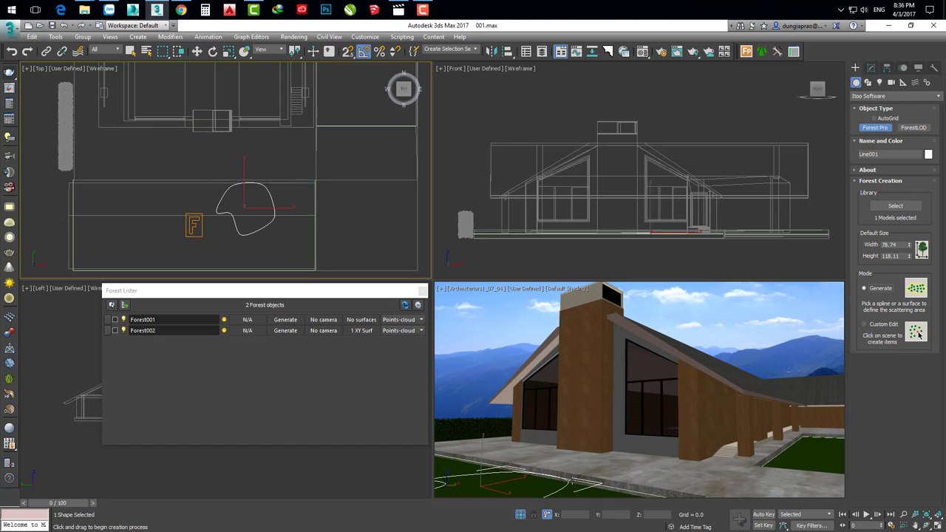
pyautogui.scroll(3, 645, 212)
pyautogui.scroll(3, 645, 213)
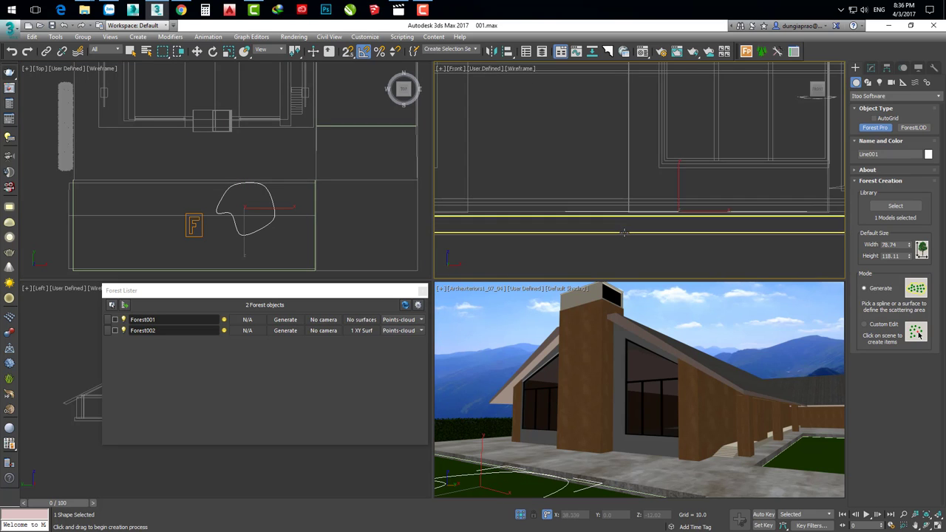
pyautogui.scroll(3, 645, 213)
pyautogui.rightClick(698, 208)
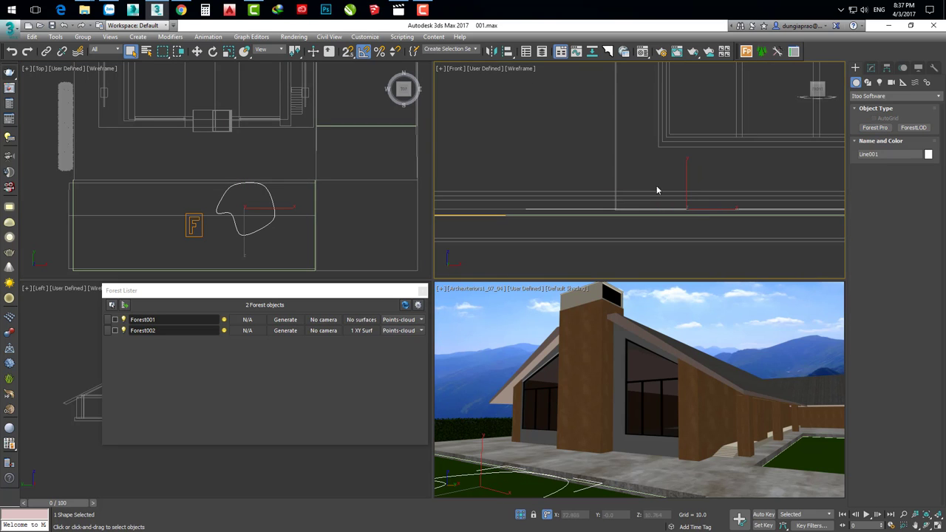
pyautogui.click(197, 51)
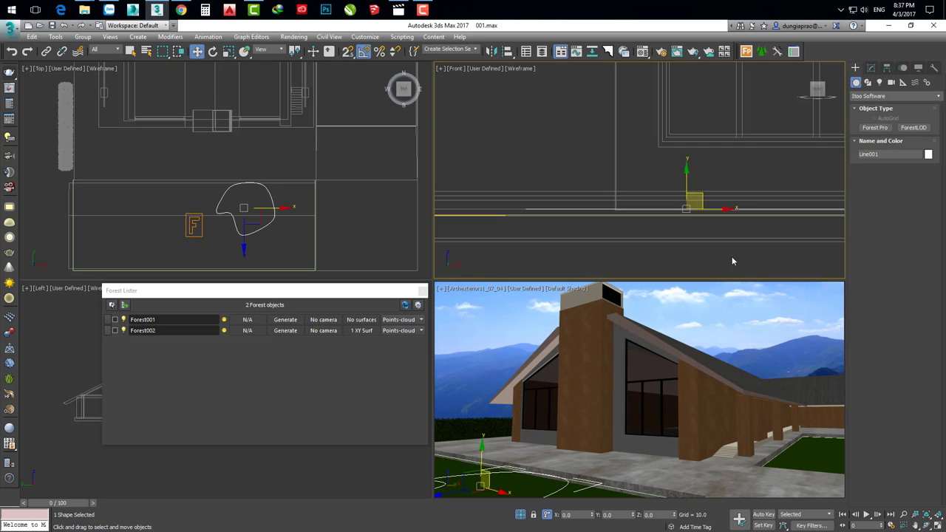
pyautogui.moveTo(685, 174); pyautogui.dragTo(684, 180)
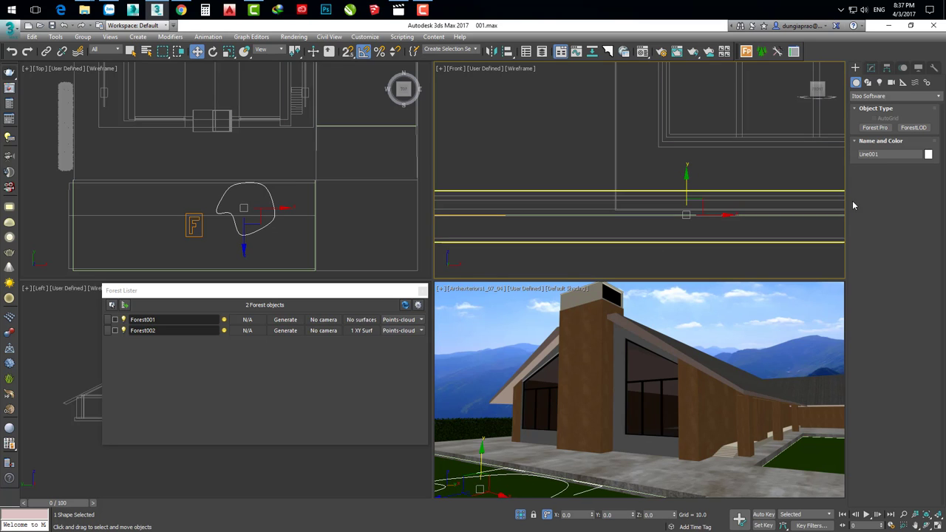
pyautogui.click(761, 53)
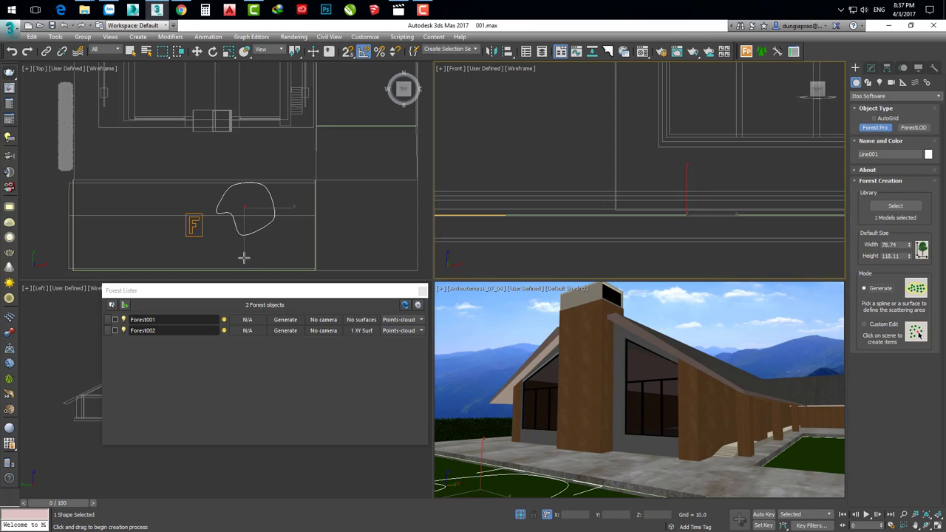
pyautogui.click(274, 209)
# - Accept the scale warning and re-enable Forest001, Forest002 and Forest003 in the Forest Lister
pyautogui.click(473, 330)
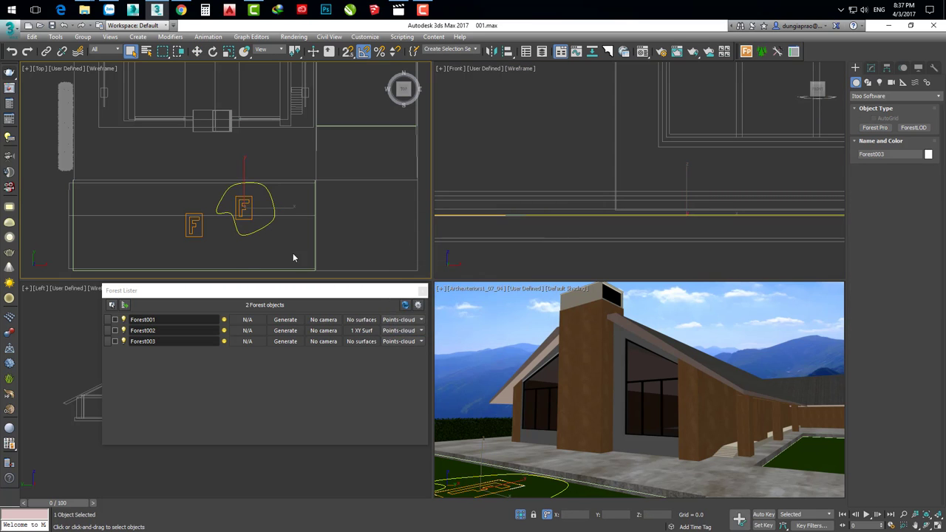
pyautogui.click(256, 210)
pyautogui.moveTo(287, 212); pyautogui.dragTo(269, 210, button='middle')
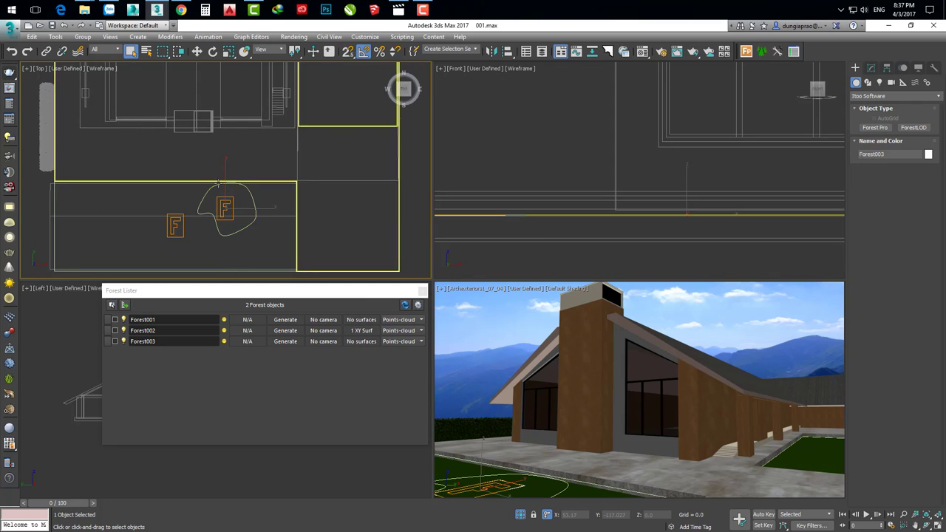
pyautogui.click(115, 319)
pyautogui.click(114, 331)
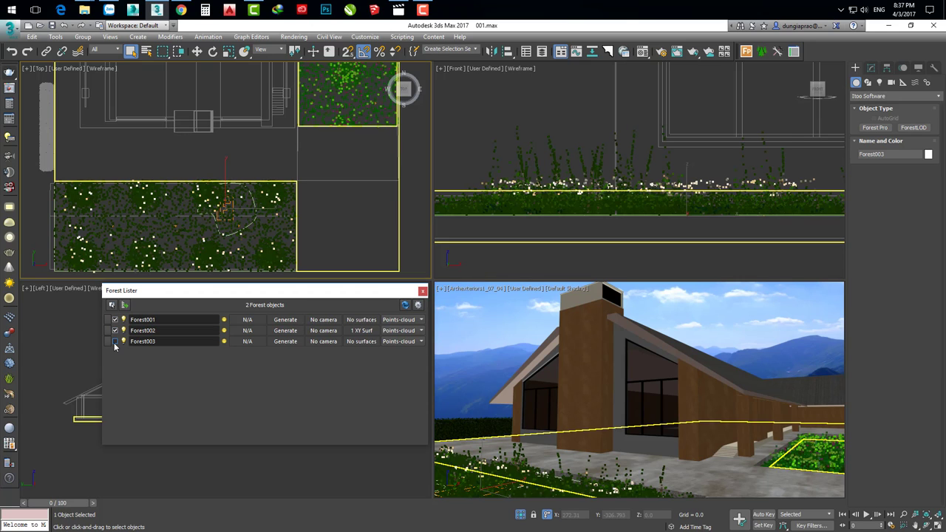
pyautogui.click(115, 341)
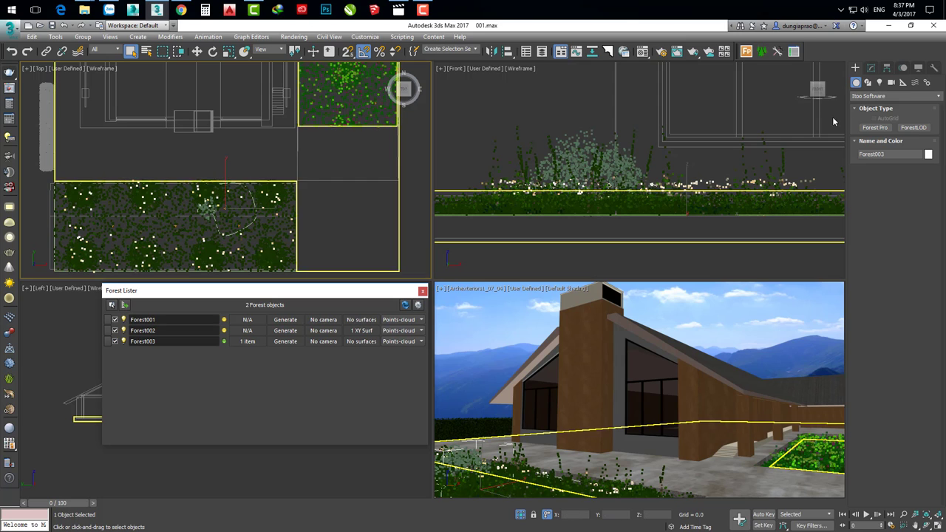
# - Expand Forest003's Geometry rollout and open the Lawns preset library
pyautogui.click(871, 69)
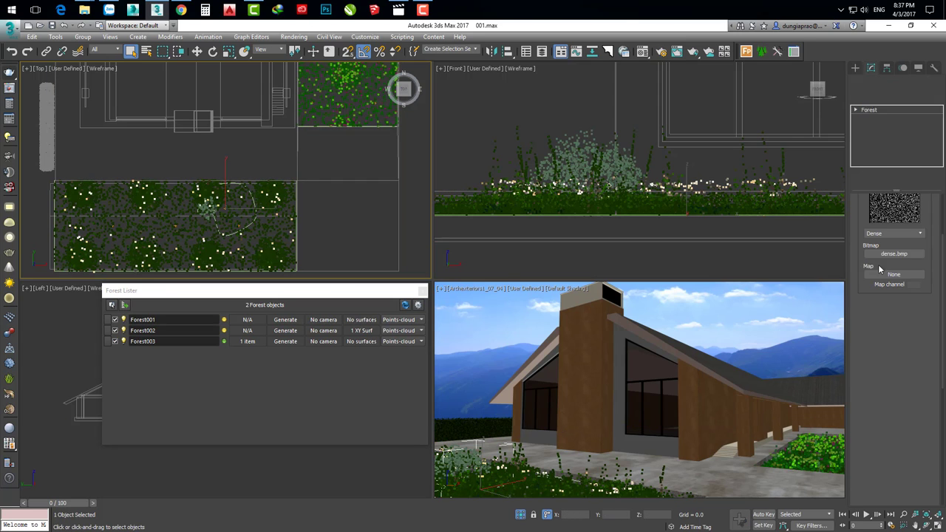
pyautogui.scroll(3, 859, 247)
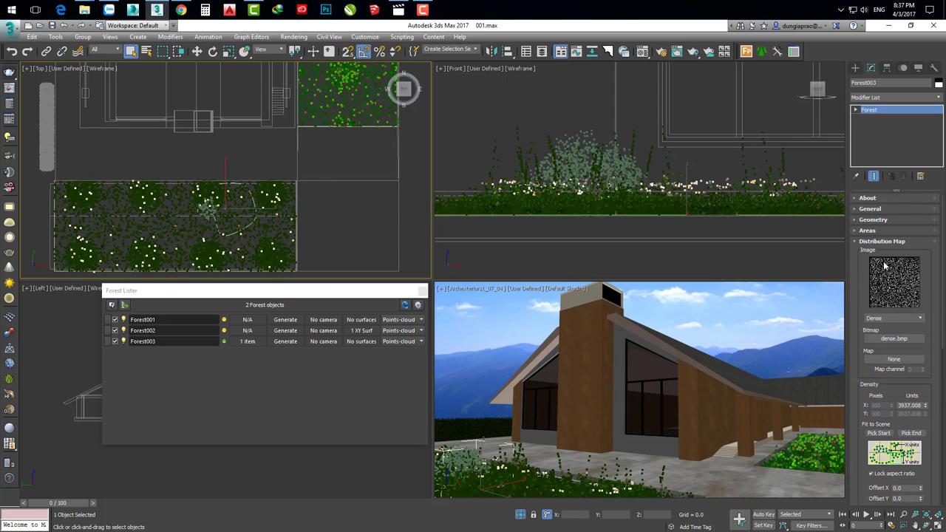
pyautogui.click(881, 244)
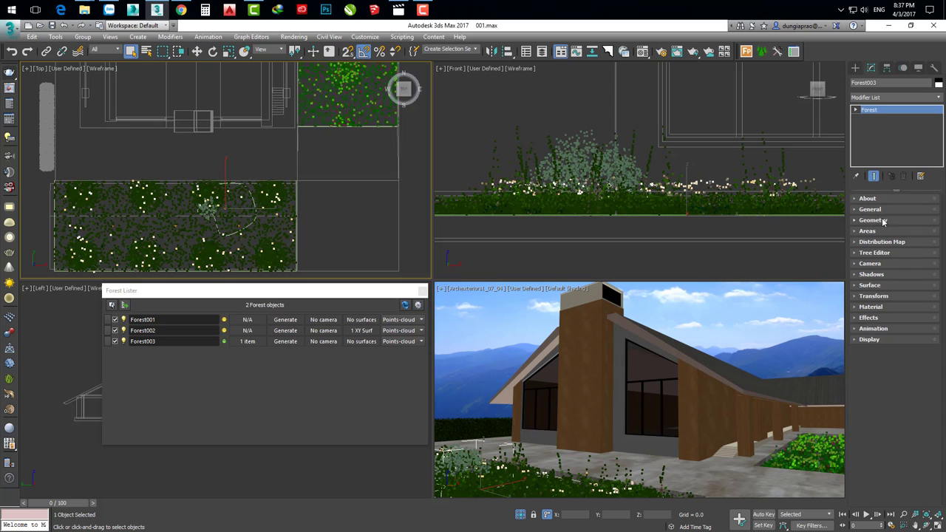
pyautogui.click(883, 222)
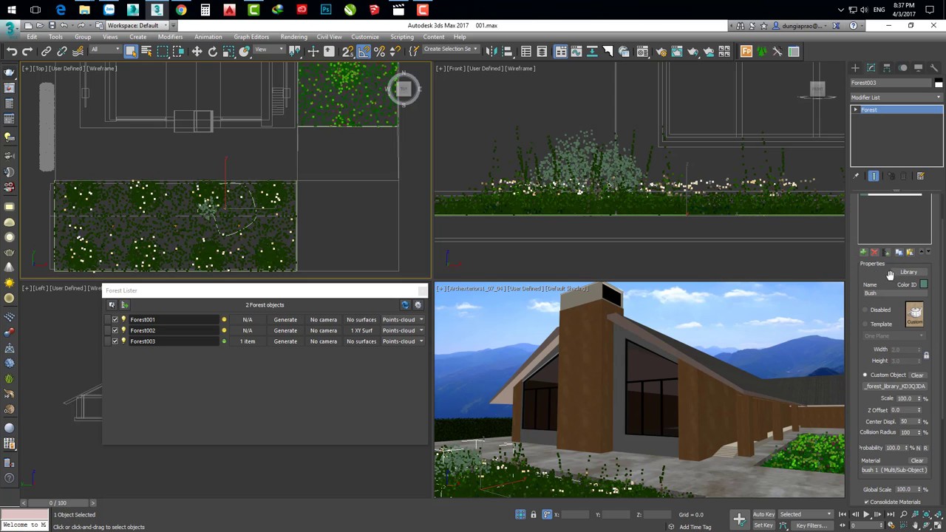
pyautogui.click(909, 272)
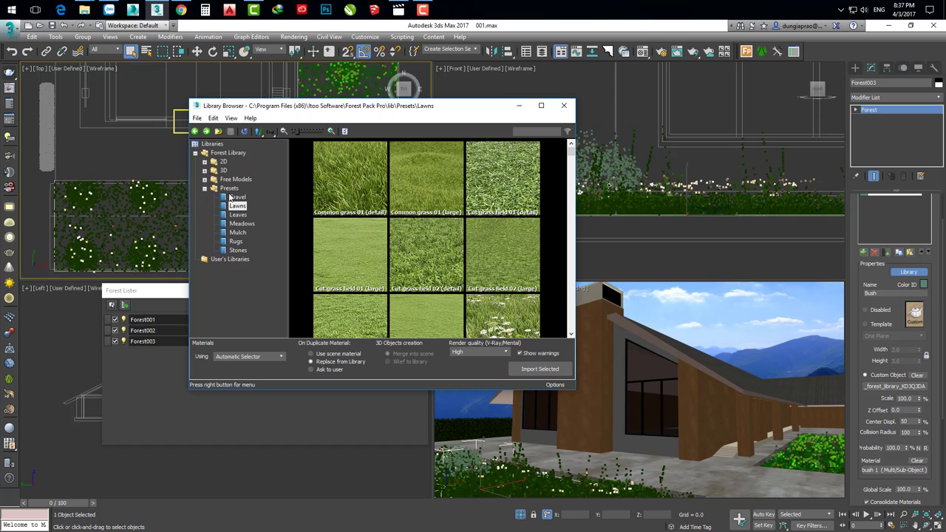
# - Import the Windmill palm from Free Models > HQPlants Free, accepting rescaling to scene units
pyautogui.click(205, 180)
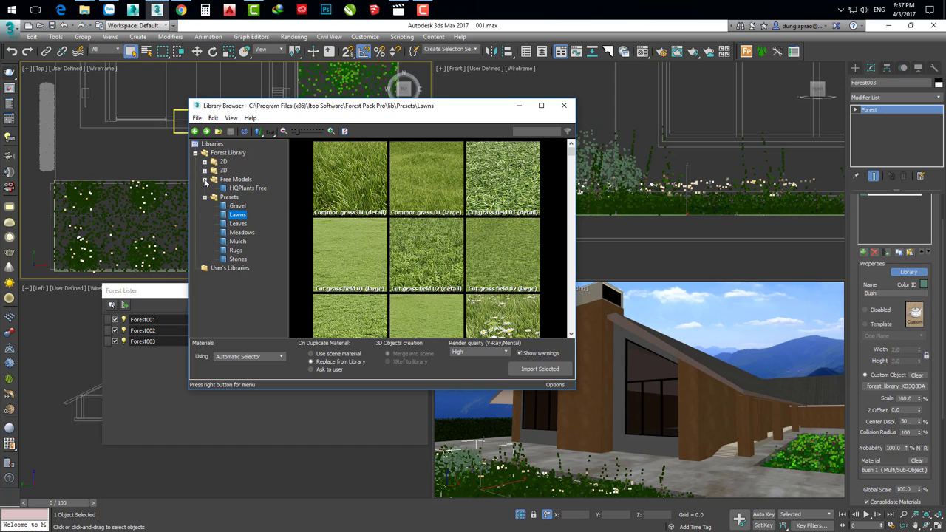
pyautogui.click(244, 189)
pyautogui.scroll(-1, 465, 275)
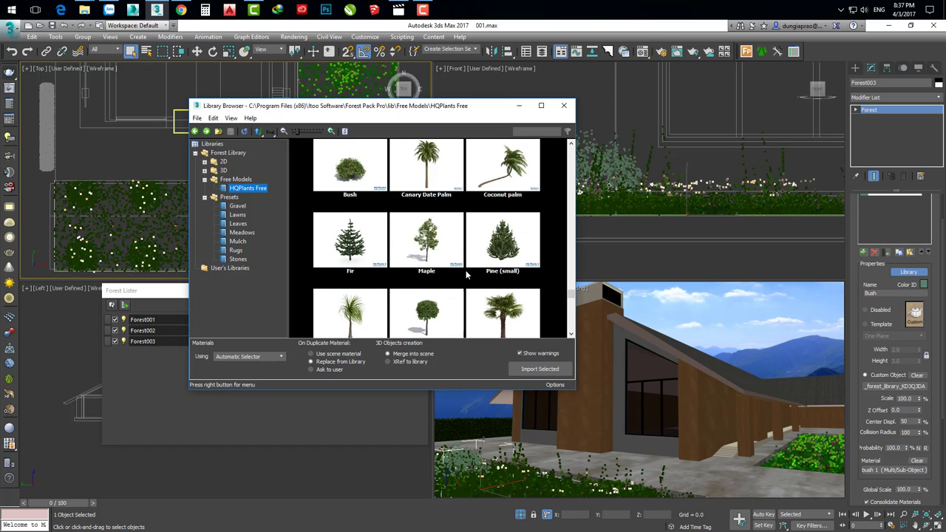
pyautogui.scroll(-2, 480, 280)
pyautogui.click(540, 368)
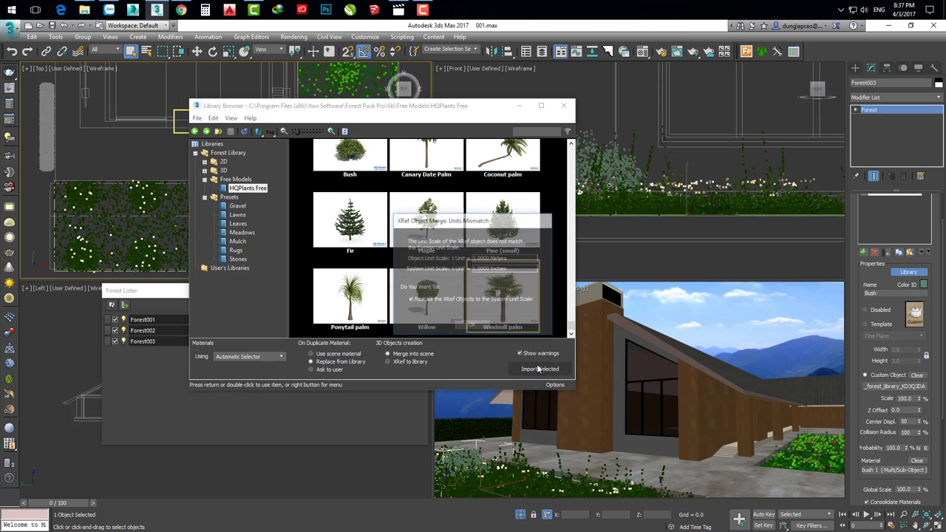
pyautogui.click(473, 327)
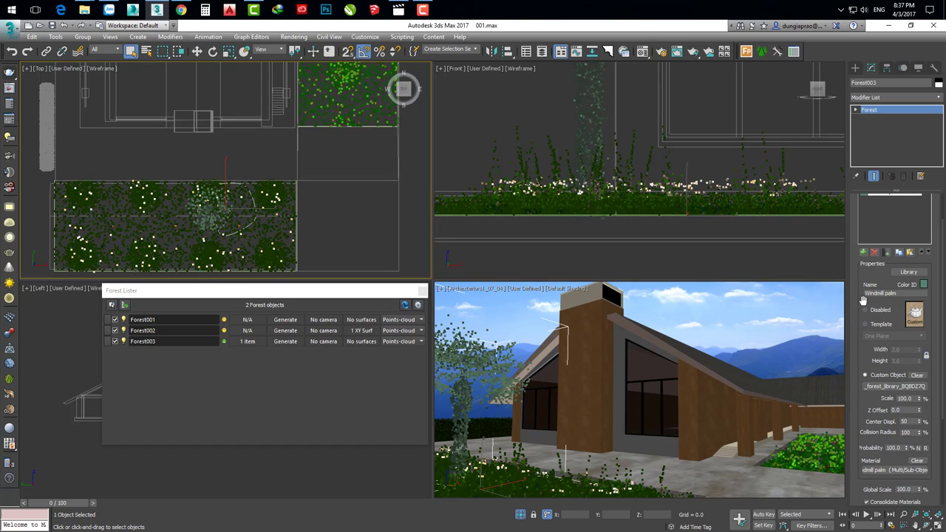
pyautogui.moveTo(859, 299); pyautogui.dragTo(854, 372)
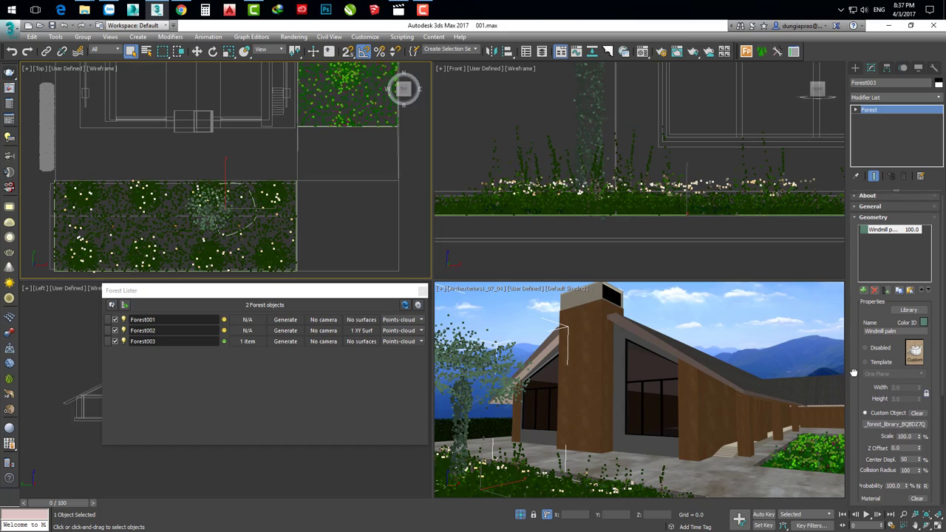
# - Set the Windmill palm's Scale to 150% and close the Forest Lister
pyautogui.click(885, 214)
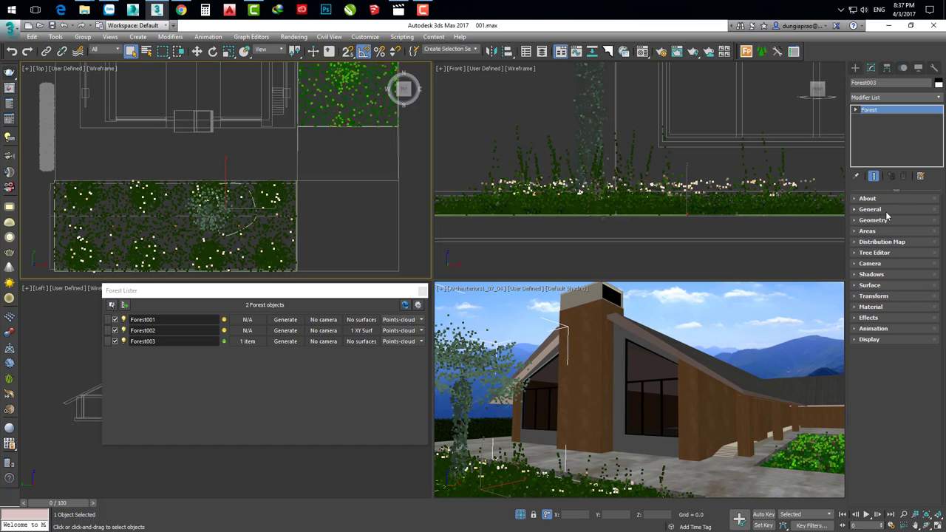
pyautogui.click(880, 221)
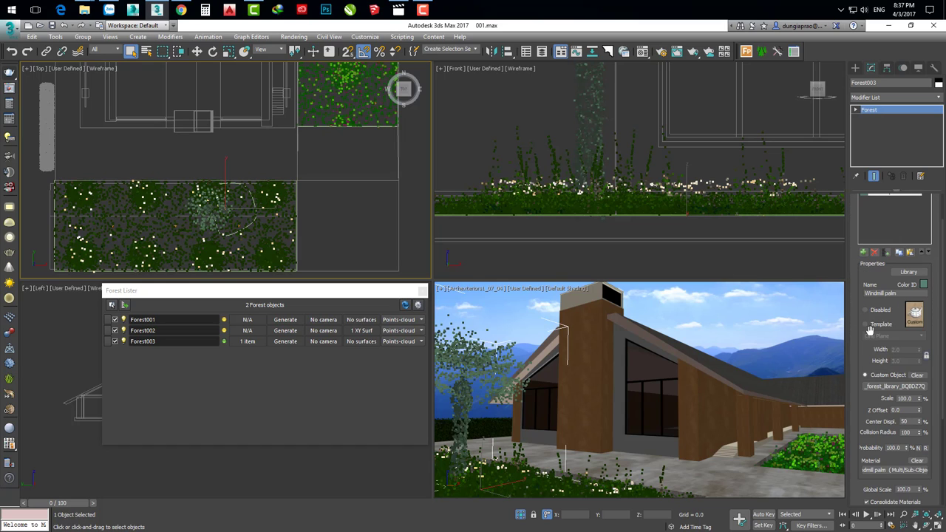
pyautogui.scroll(-3, 857, 355)
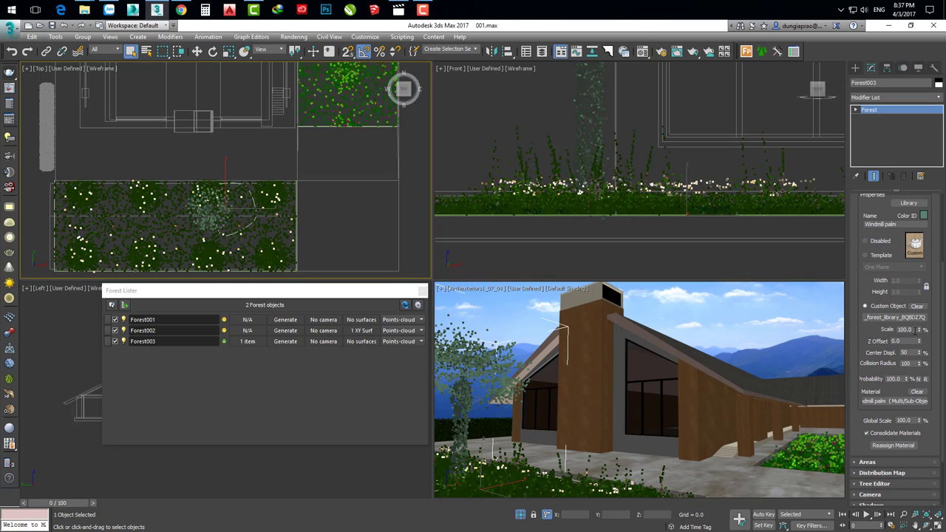
pyautogui.doubleClick(915, 328)
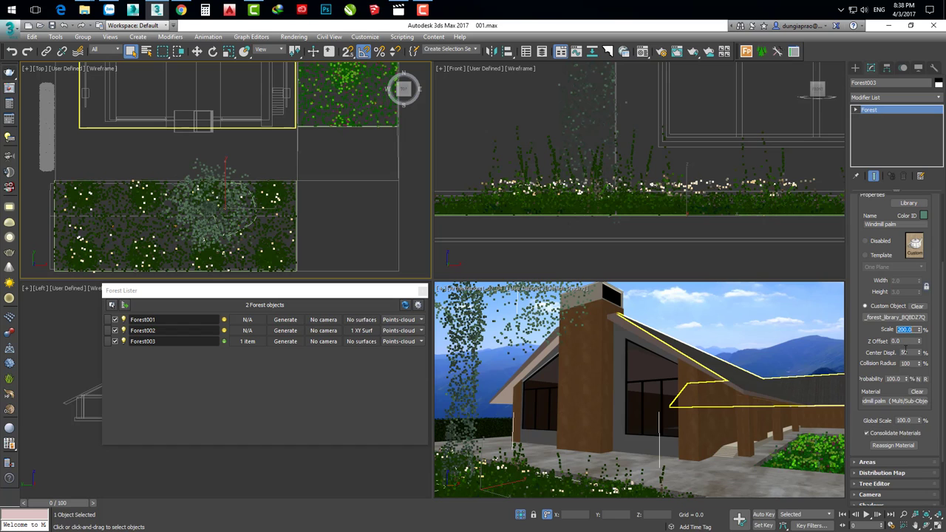
pyautogui.write('150')
pyautogui.press('Return')
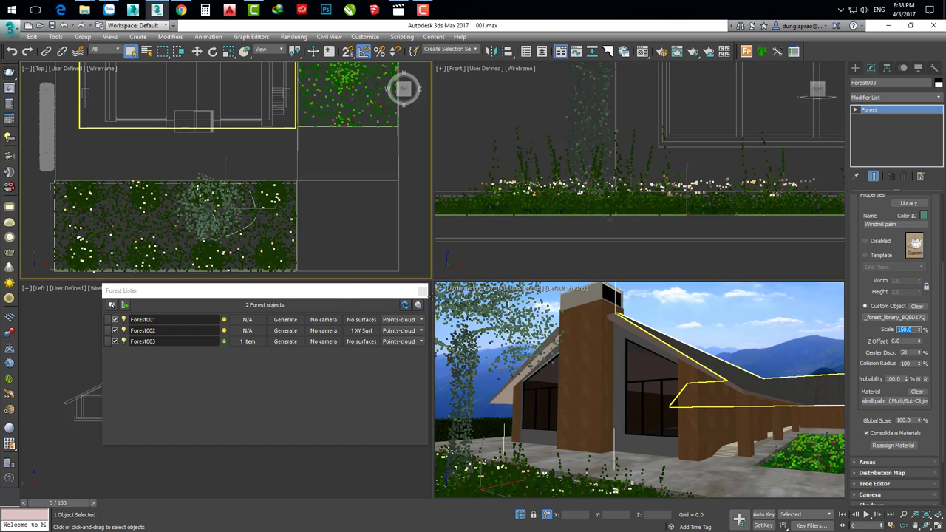
pyautogui.moveTo(340, 292)
pyautogui.mouseDown()
pyautogui.moveTo(338, 175)
pyautogui.moveTo(279, 306)
pyautogui.mouseUp()
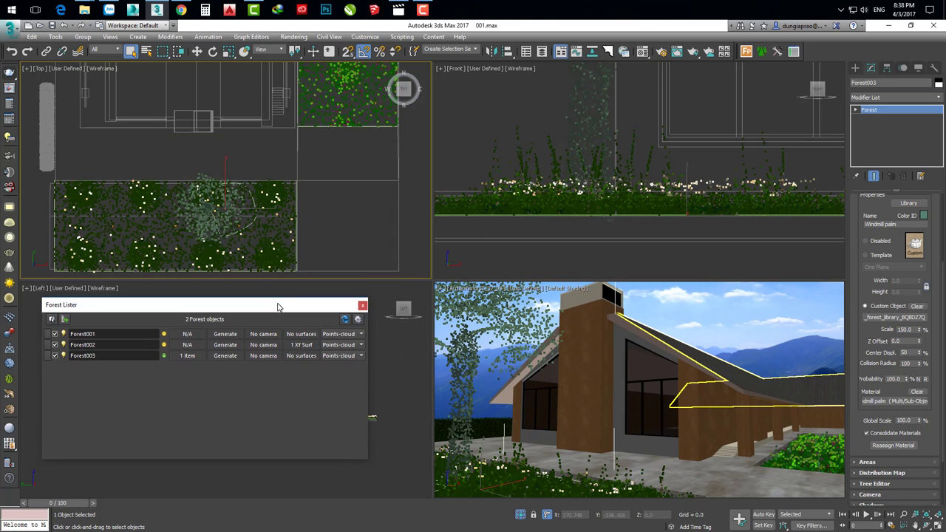
pyautogui.click(362, 306)
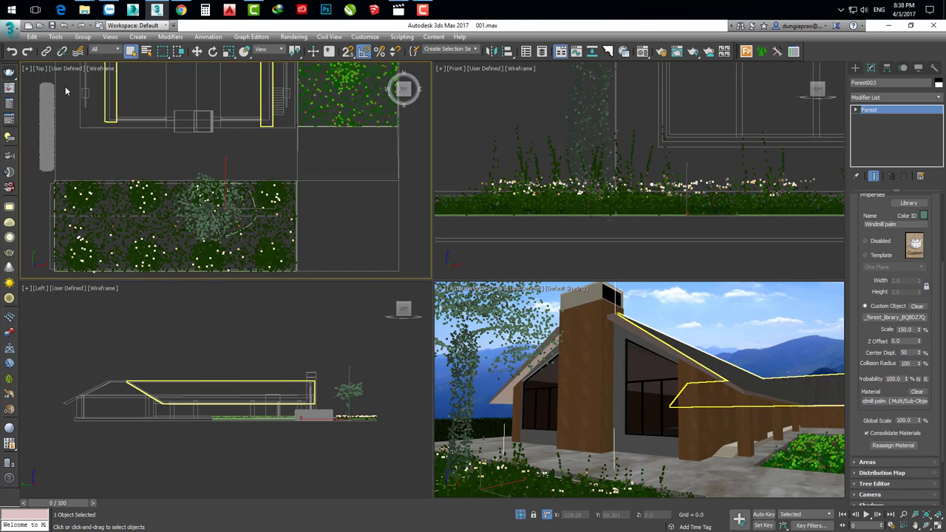
pyautogui.hotkey('shift', 'q')
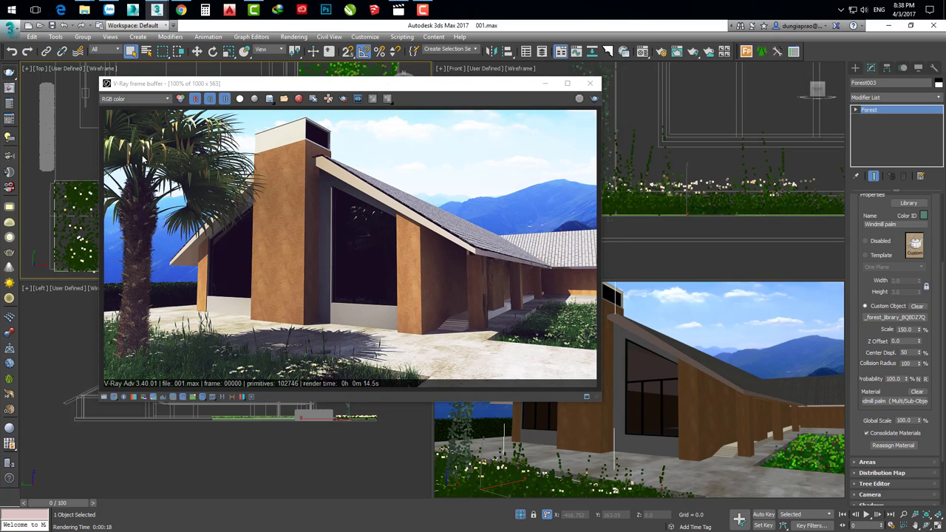
pyautogui.moveTo(380, 86); pyautogui.dragTo(406, 84)
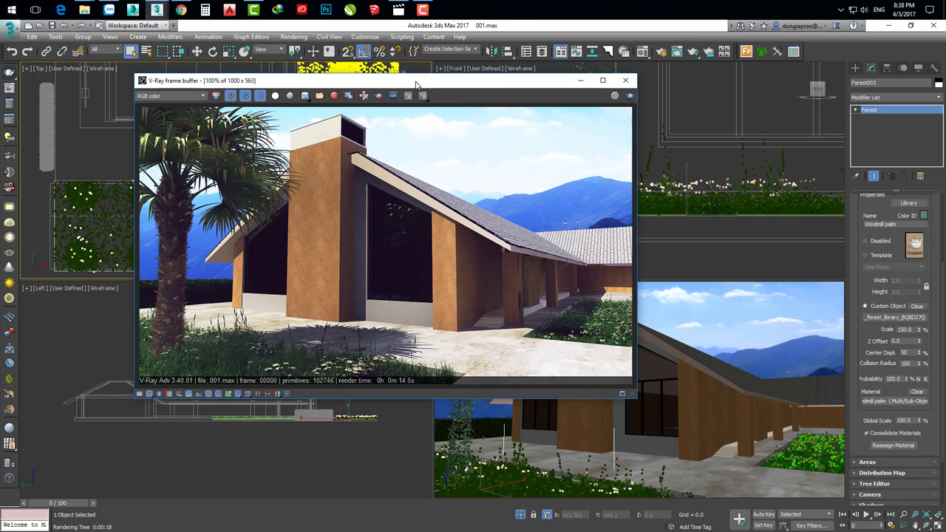
pyautogui.click(618, 81)
pyautogui.moveTo(251, 222); pyautogui.dragTo(260, 194, button='middle')
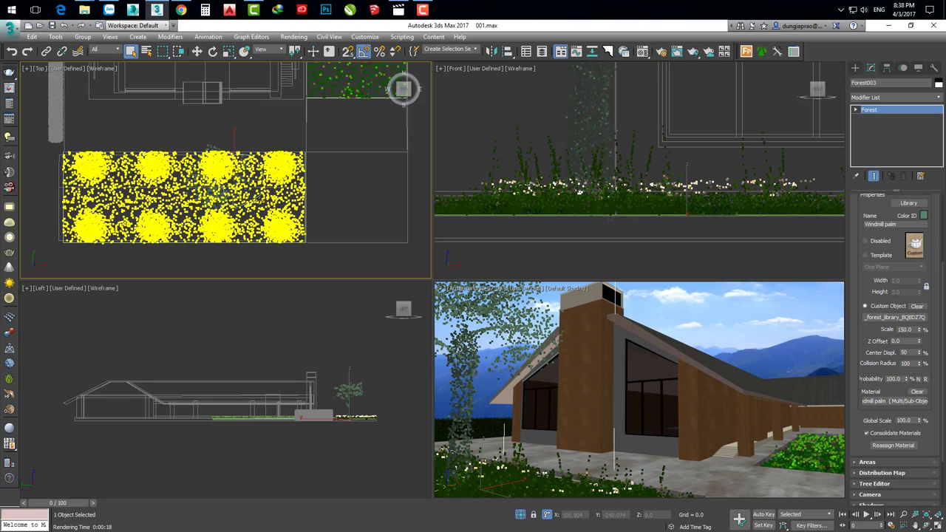
pyautogui.moveTo(281, 188); pyautogui.dragTo(272, 191, button='middle')
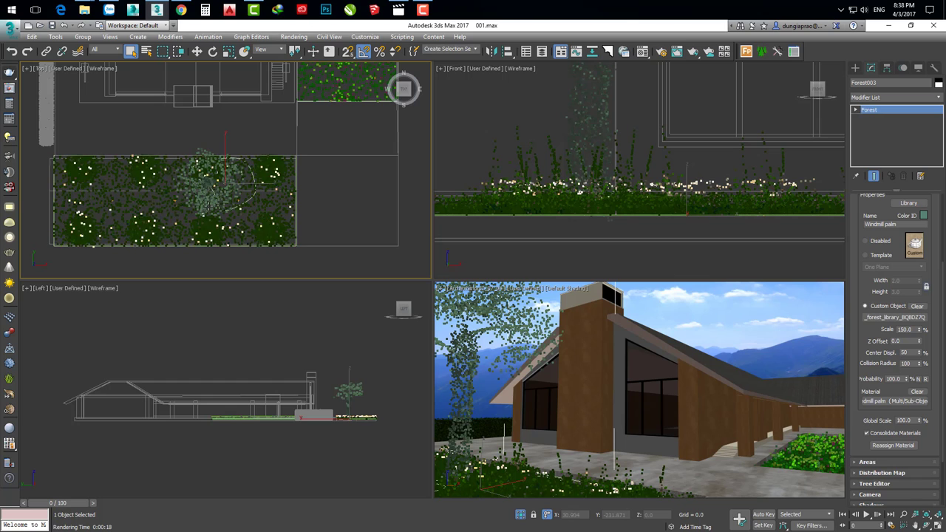
pyautogui.moveTo(220, 194); pyautogui.dragTo(222, 201, button='middle')
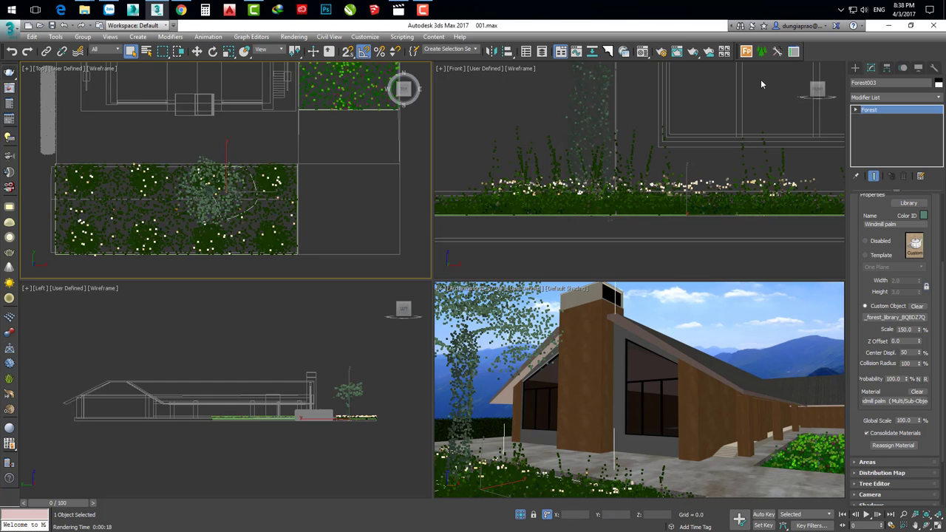
# - Uncheck Forest001, Forest002 and Forest003 in the Forest Lister
pyautogui.click(797, 51)
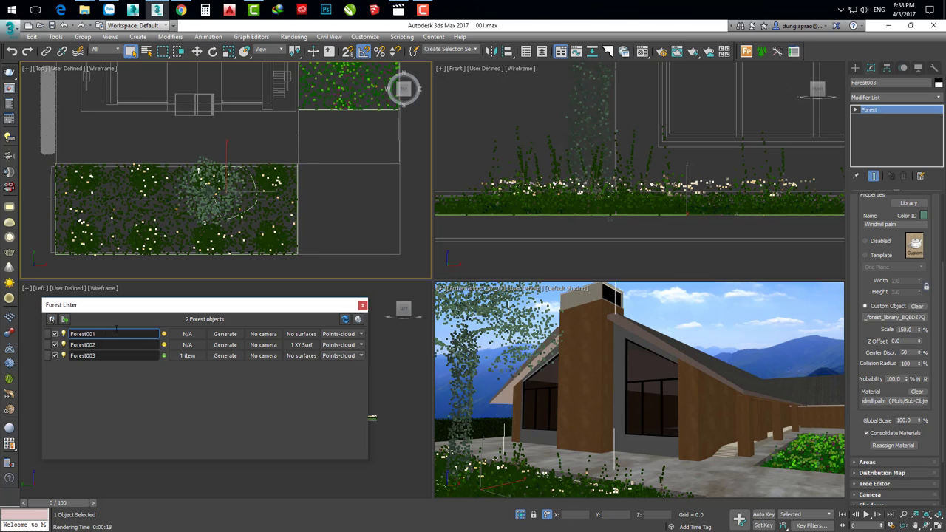
pyautogui.click(54, 334)
pyautogui.click(55, 345)
pyautogui.click(55, 355)
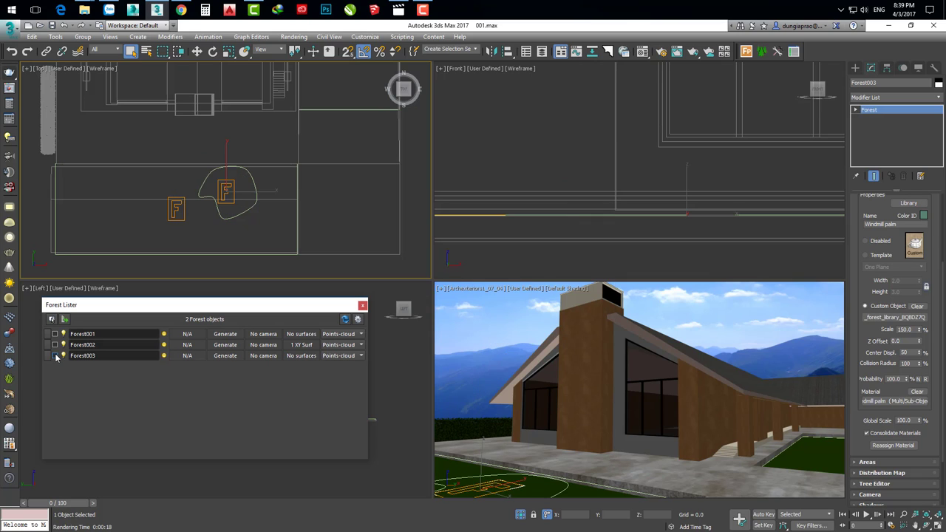
# - Copy Line001 as Line002 and place it up and to the right of the original
pyautogui.click(243, 213)
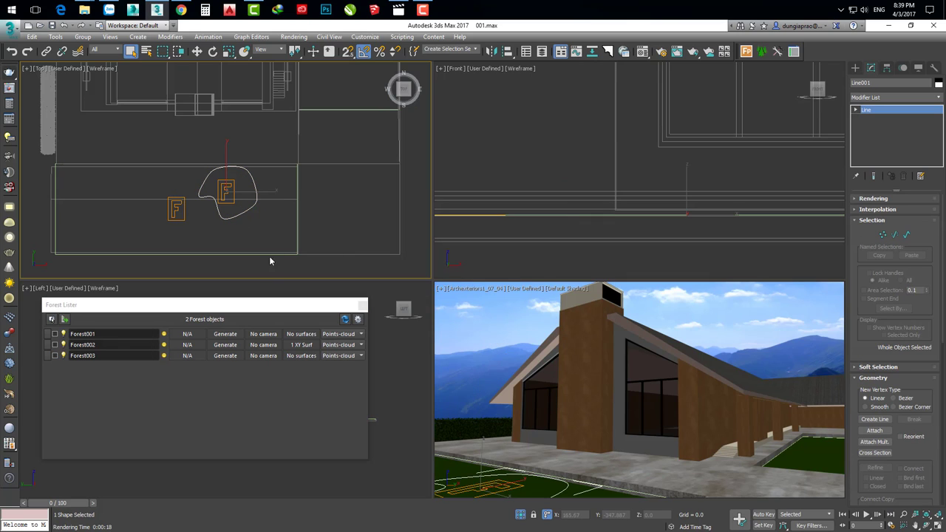
pyautogui.moveTo(257, 204)
pyautogui.mouseDown(button='middle')
pyautogui.moveTo(265, 216)
pyautogui.moveTo(299, 188)
pyautogui.mouseUp(button='middle')
pyautogui.press('w')
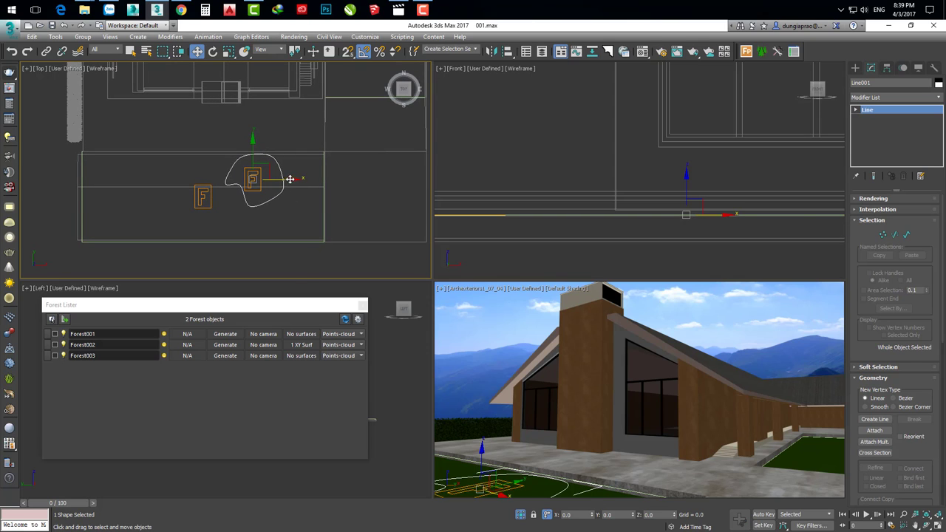
pyautogui.moveTo(289, 180)
pyautogui.keyDown('shift'); pyautogui.mouseDown()
pyautogui.moveTo(334, 169)
pyautogui.moveTo(341, 178)
pyautogui.mouseUp(); pyautogui.keyUp('shift')
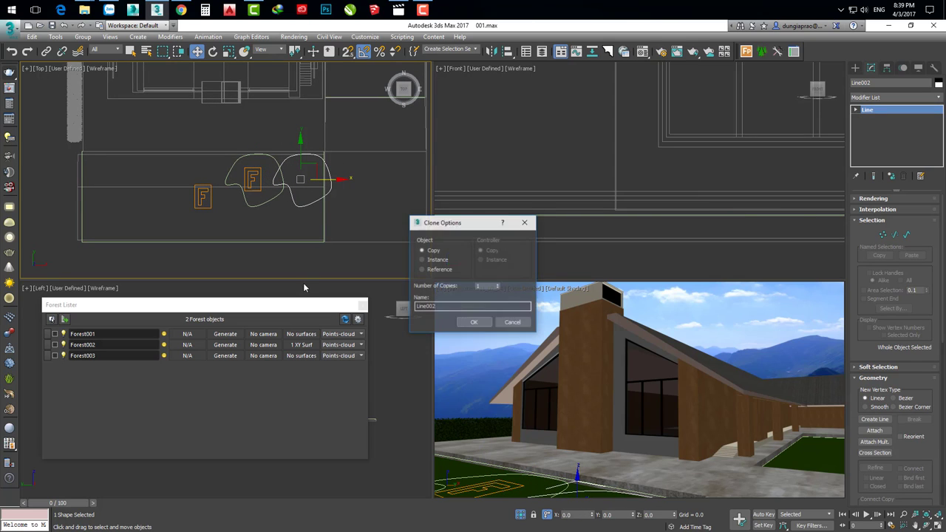
pyautogui.click(474, 322)
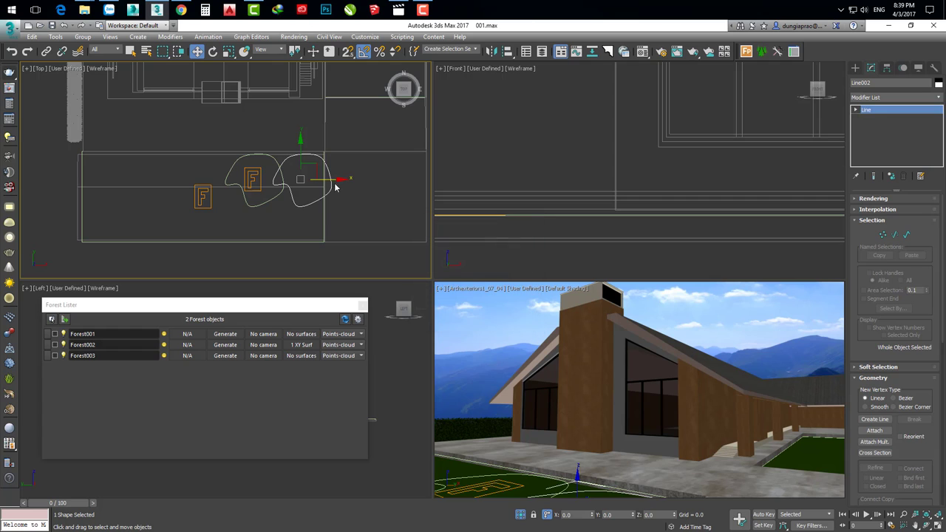
pyautogui.moveTo(335, 186); pyautogui.dragTo(324, 171, button='middle')
pyautogui.scroll(2, 310, 154)
pyautogui.moveTo(310, 155); pyautogui.dragTo(305, 143)
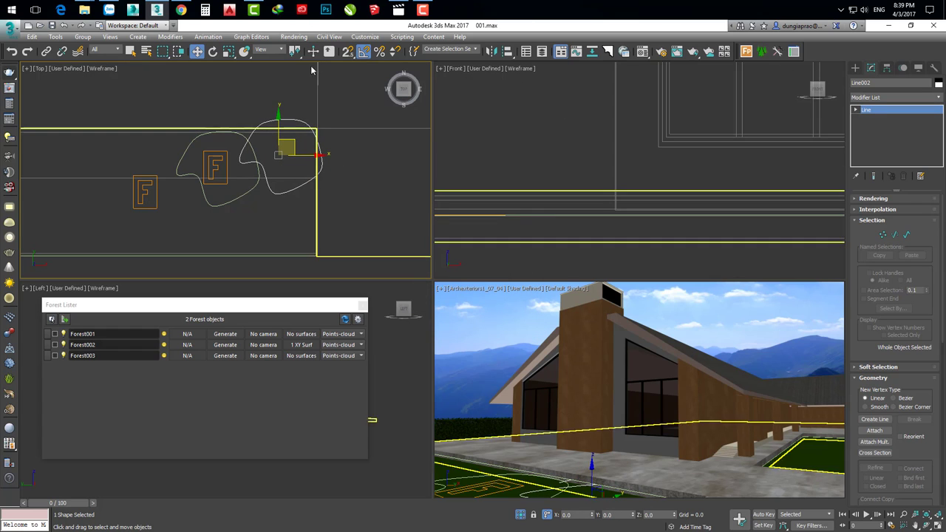
# - Scale Line002 down to a smaller outline and move the Forest Lister aside
pyautogui.click(229, 51)
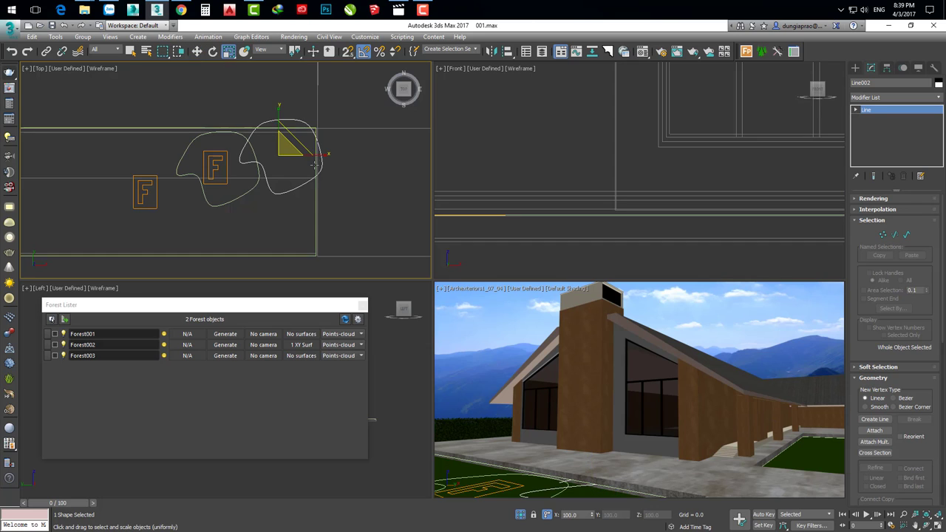
pyautogui.moveTo(287, 150); pyautogui.dragTo(284, 160)
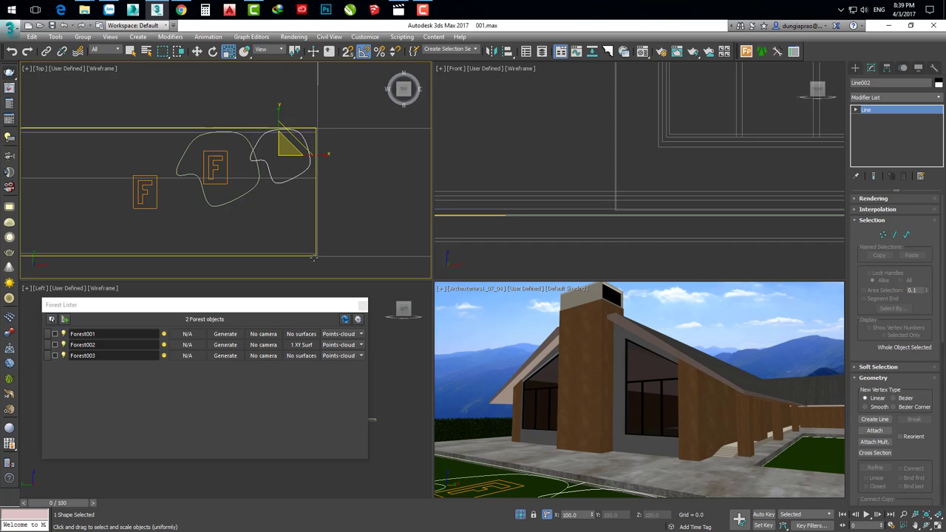
pyautogui.moveTo(298, 305); pyautogui.dragTo(301, 294)
pyautogui.press('Delete')
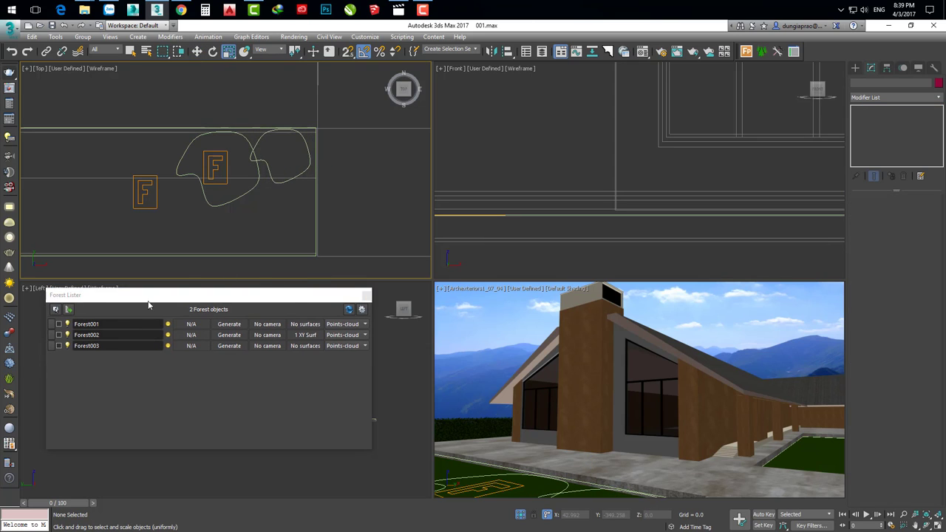
# - Create Forest004 on Line002, accepting rescaling to scene units
pyautogui.click(747, 51)
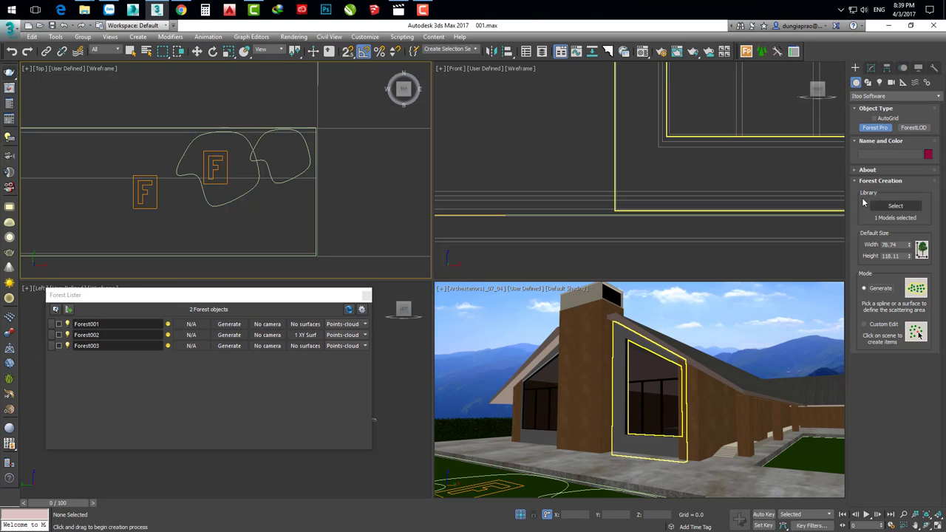
pyautogui.click(306, 170)
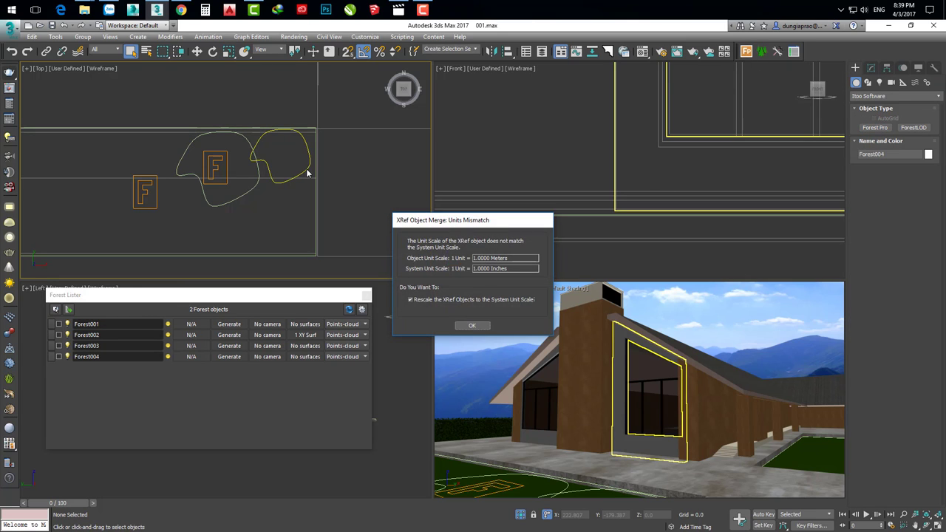
pyautogui.click(472, 325)
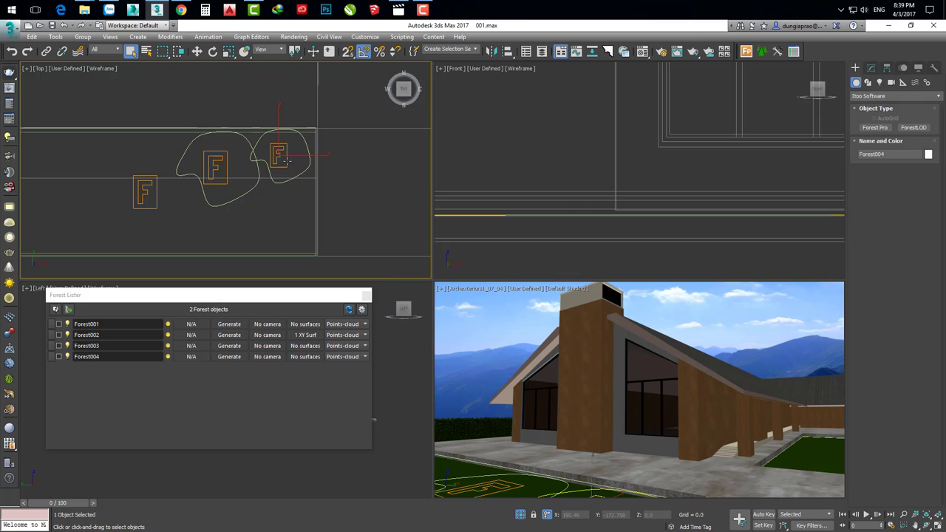
# - Re-check Forest001 through Forest004 in the Forest Lister and close it
pyautogui.click(59, 324)
pyautogui.click(58, 335)
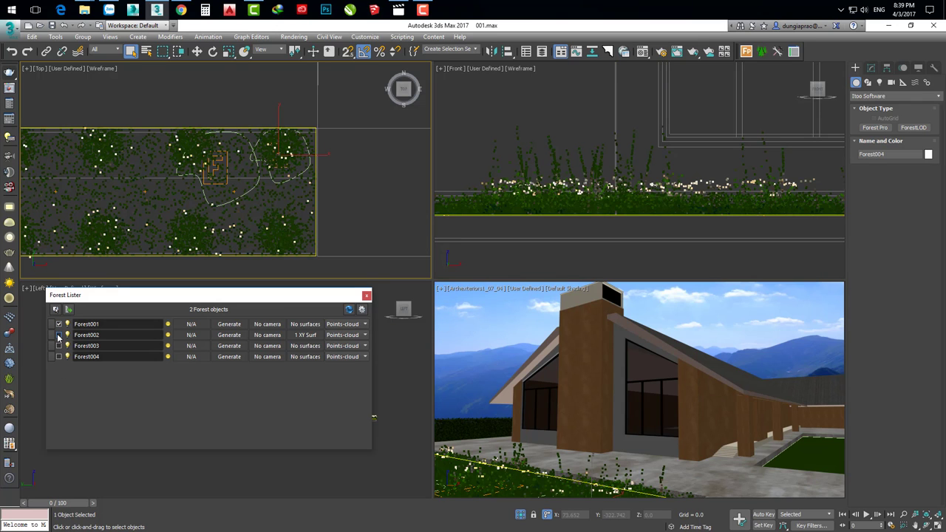
pyautogui.click(59, 346)
pyautogui.click(59, 356)
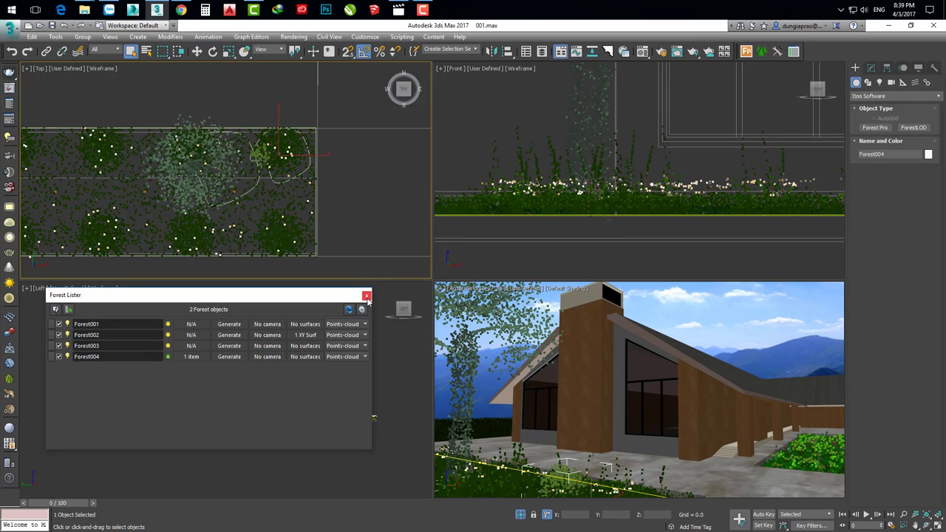
pyautogui.click(367, 297)
# - Replace Forest004's Bush item with the HQPlants Free Bush model from the library
pyautogui.click(871, 68)
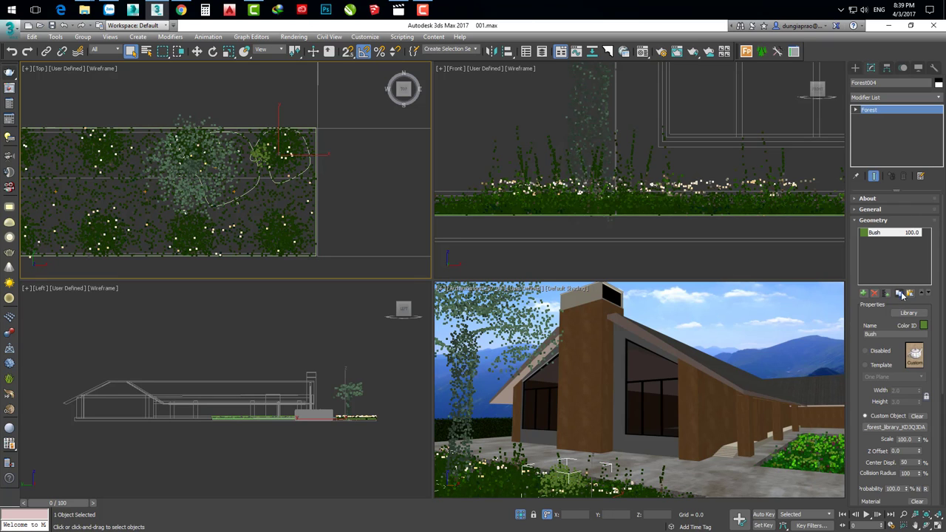
pyautogui.click(911, 313)
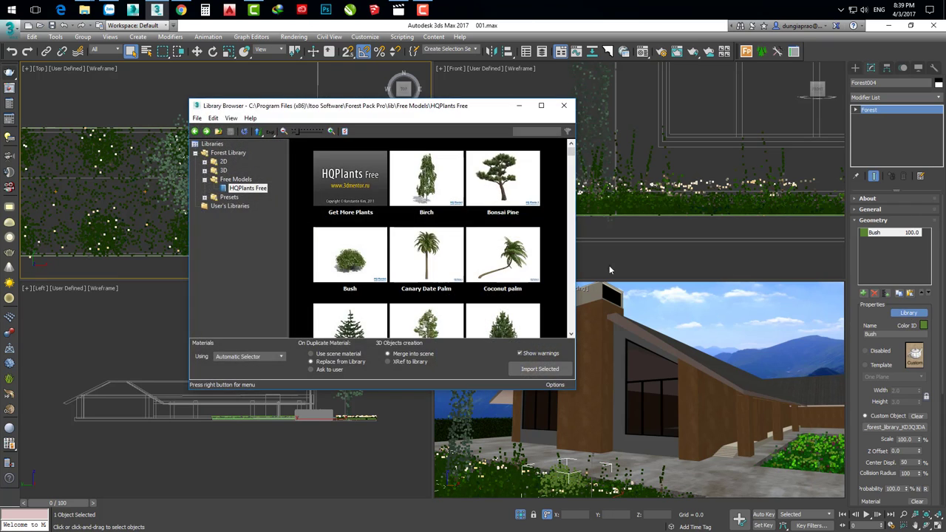
pyautogui.click(342, 248)
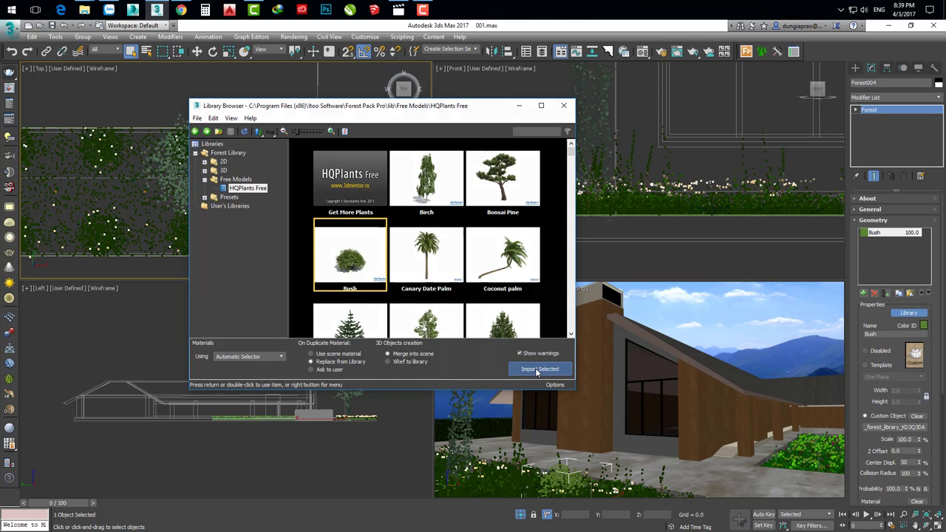
pyautogui.click(520, 369)
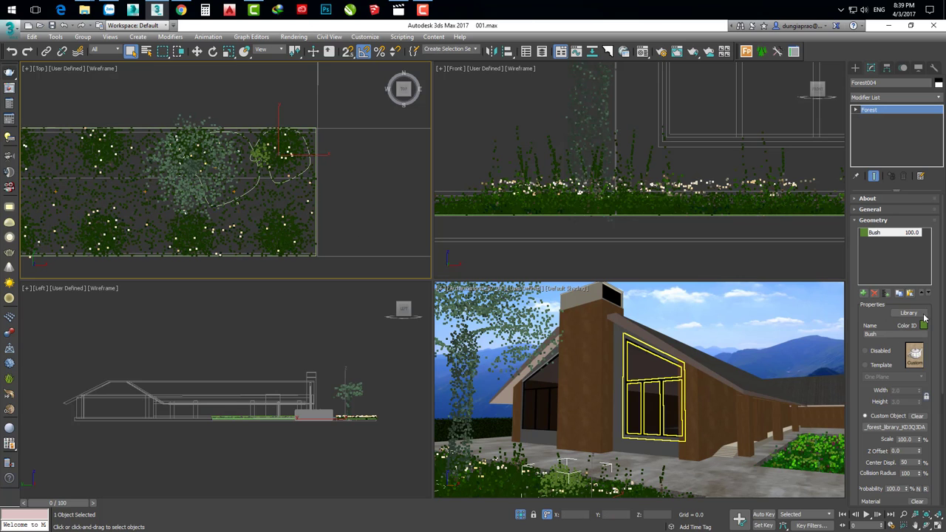
pyautogui.scroll(-5, 857, 326)
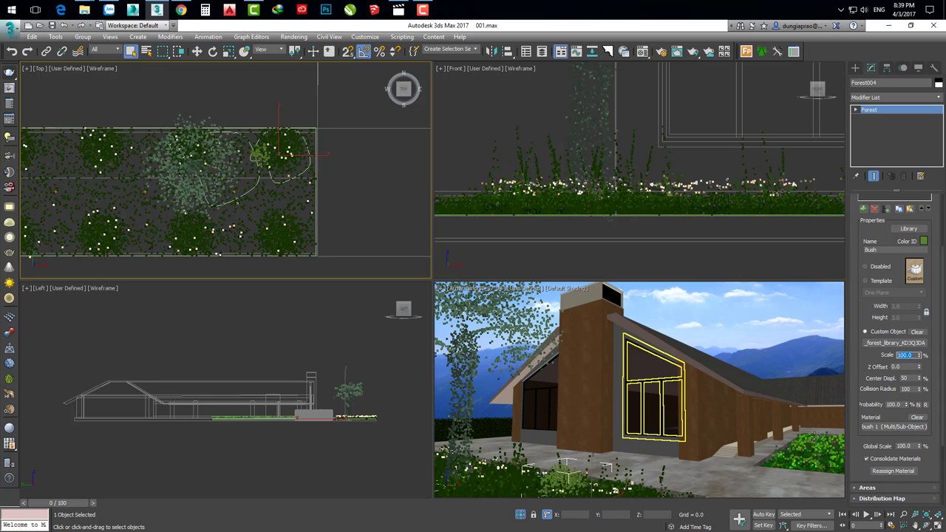
pyautogui.scroll(-5, 860, 370)
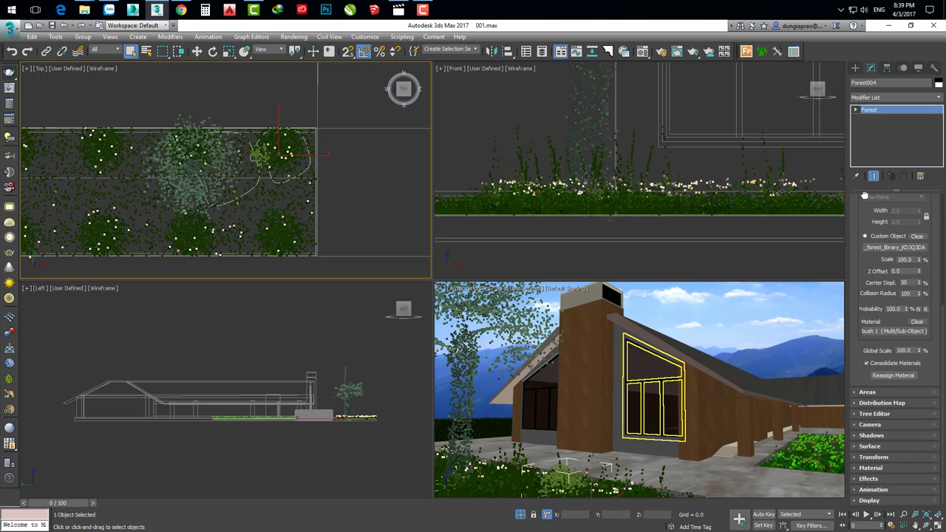
pyautogui.click(894, 404)
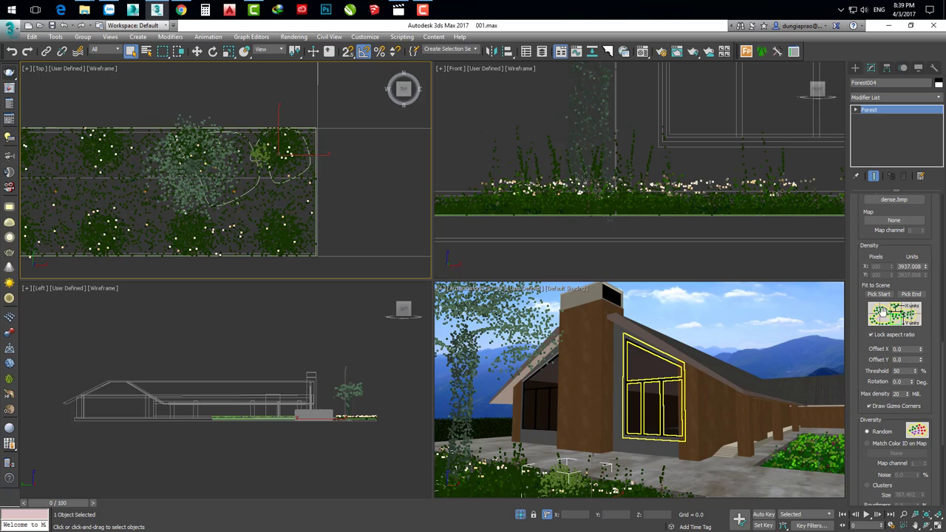
pyautogui.scroll(-3, 859, 370)
pyautogui.scroll(-4, 863, 451)
pyautogui.scroll(1, 862, 460)
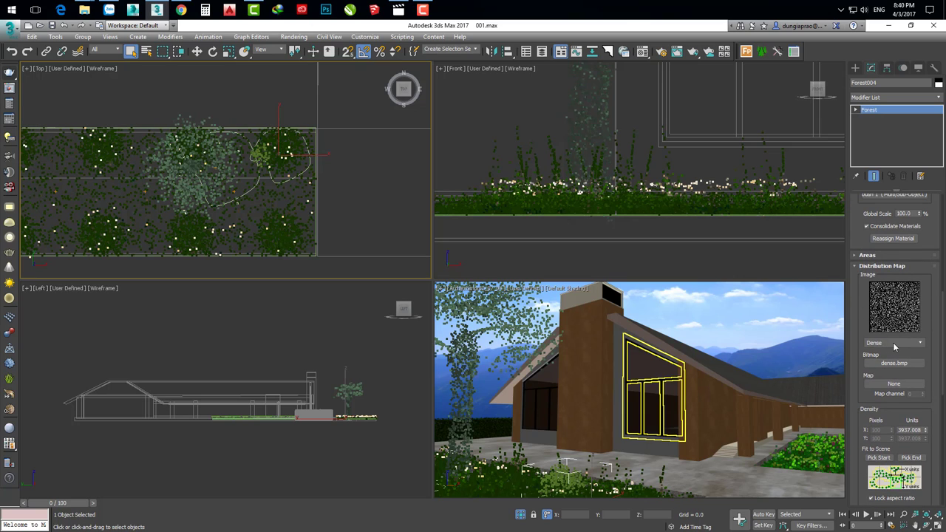
pyautogui.click(895, 343)
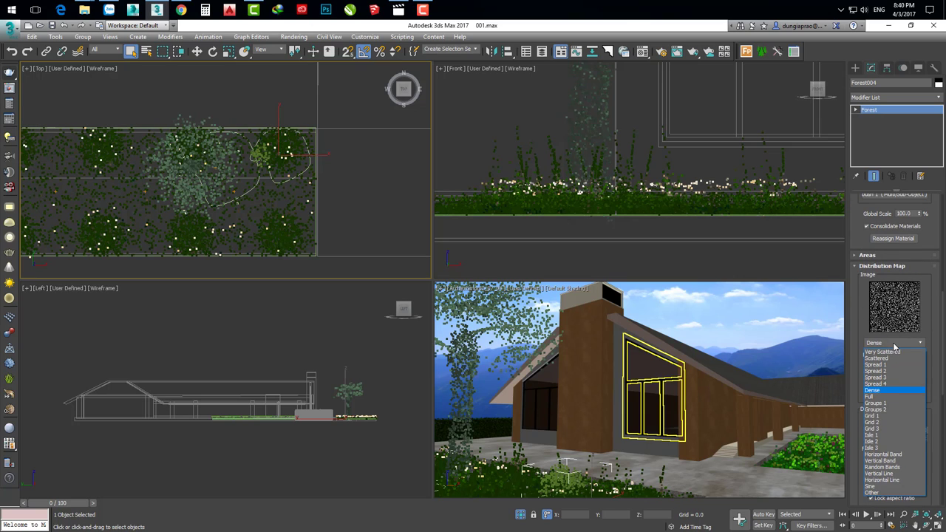
pyautogui.click(884, 398)
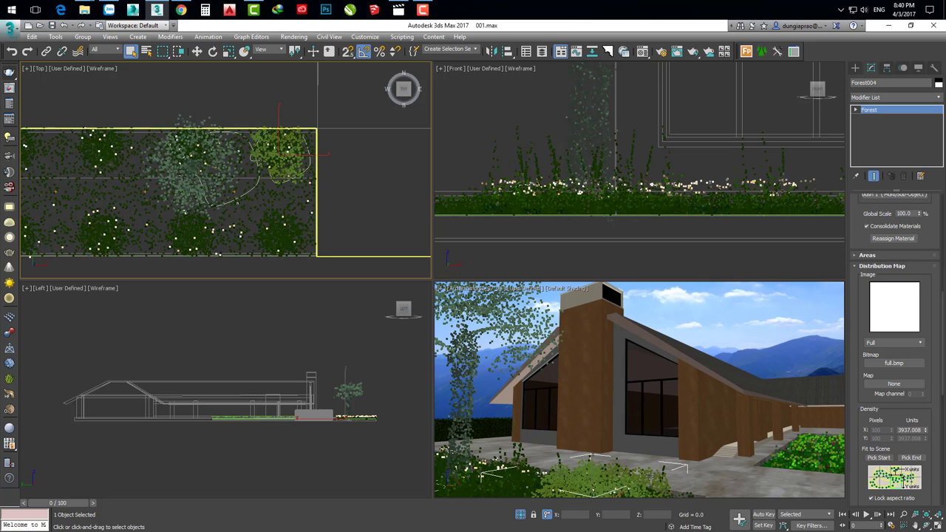
pyautogui.scroll(3, 226, 170)
pyautogui.scroll(1, 227, 170)
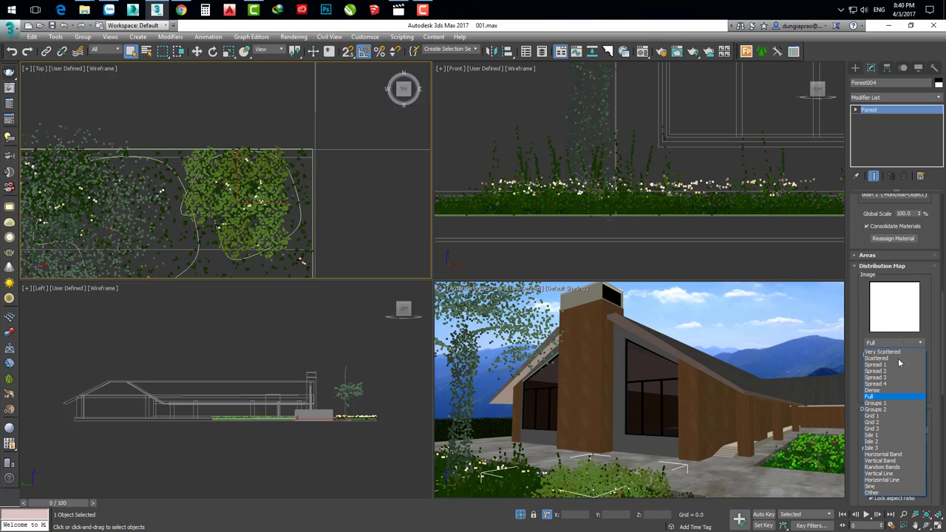
pyautogui.click(879, 393)
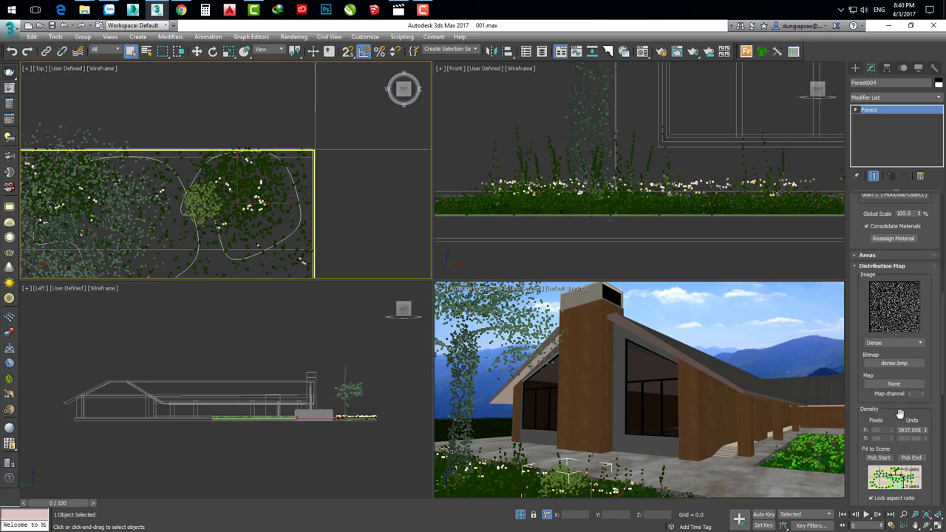
pyautogui.moveTo(859, 276); pyautogui.dragTo(857, 336)
pyautogui.scroll(3, 858, 336)
pyautogui.scroll(3, 863, 398)
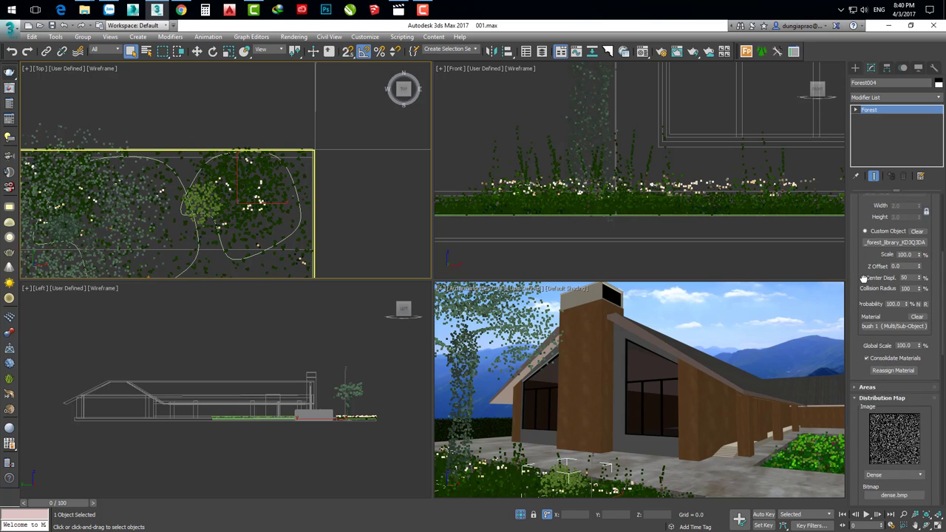
pyautogui.scroll(3, 865, 407)
pyautogui.scroll(2, 871, 427)
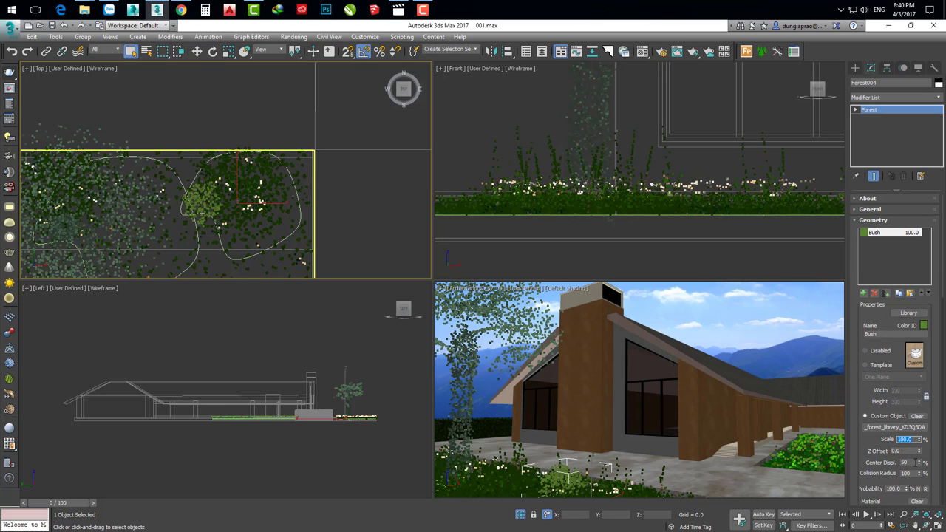
pyautogui.write('200')
# - Scale the bushes to 200% and move the bush cluster right within the lawn in the Top view
pyautogui.press('Return')
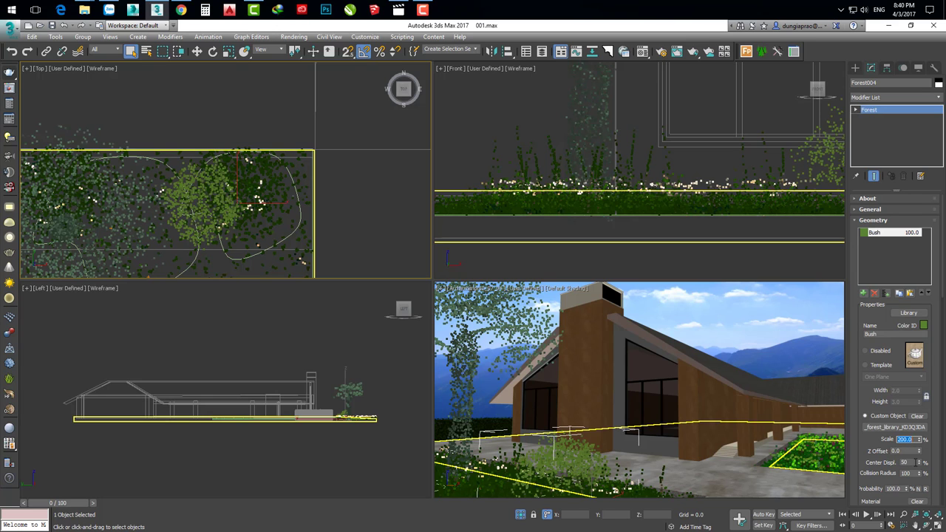
pyautogui.moveTo(248, 188); pyautogui.dragTo(225, 181, button='middle')
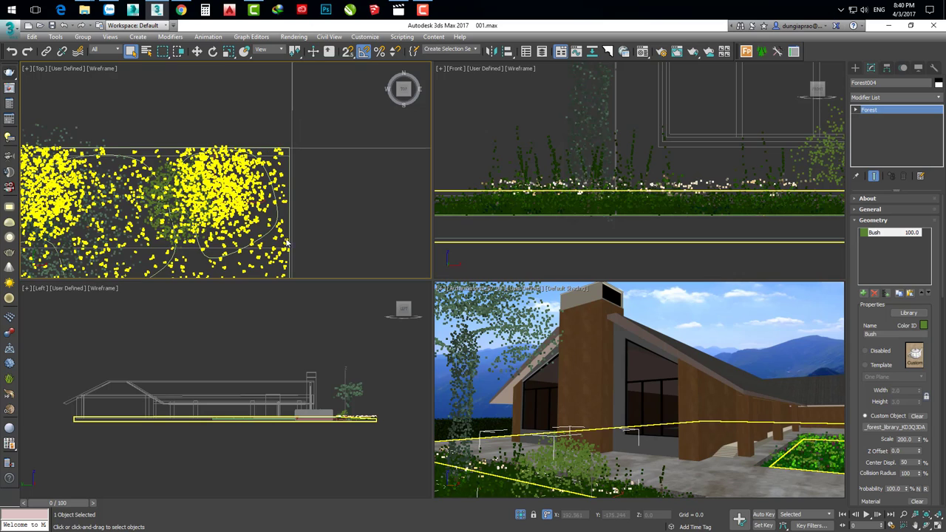
pyautogui.rightClick(168, 176)
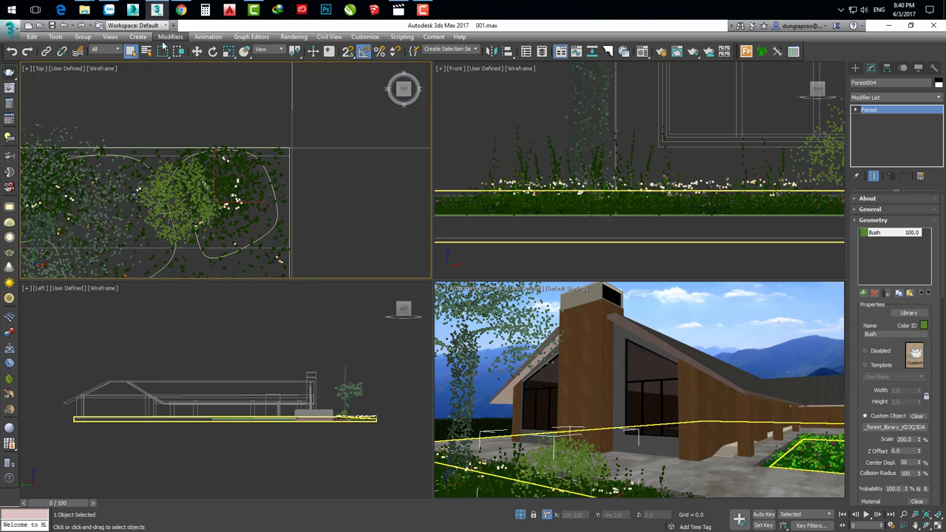
pyautogui.click(197, 51)
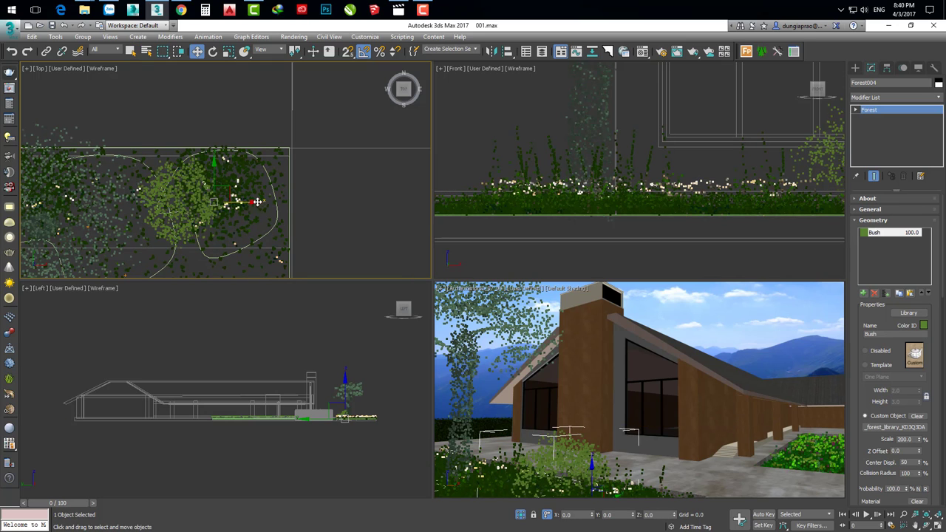
pyautogui.moveTo(256, 202)
pyautogui.mouseDown()
pyautogui.moveTo(308, 193)
pyautogui.moveTo(299, 193)
pyautogui.mouseUp()
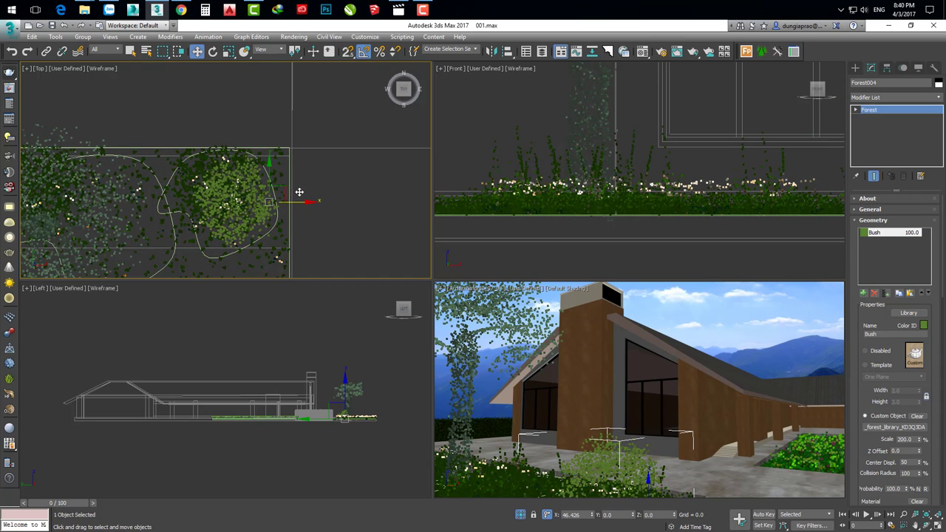
pyautogui.moveTo(298, 192); pyautogui.dragTo(255, 196, button='middle')
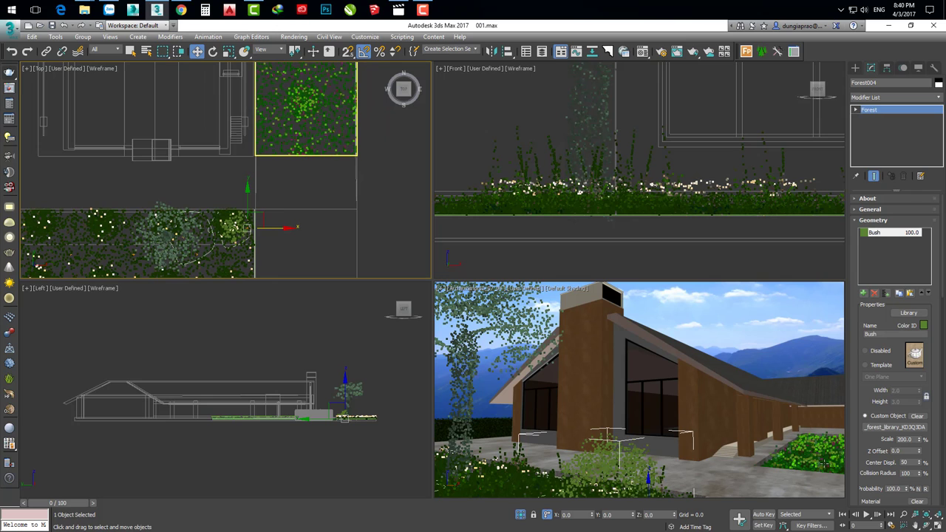
# - Clone both lawn patches as a copy placed up beside the house
pyautogui.scroll(5, 248, 230)
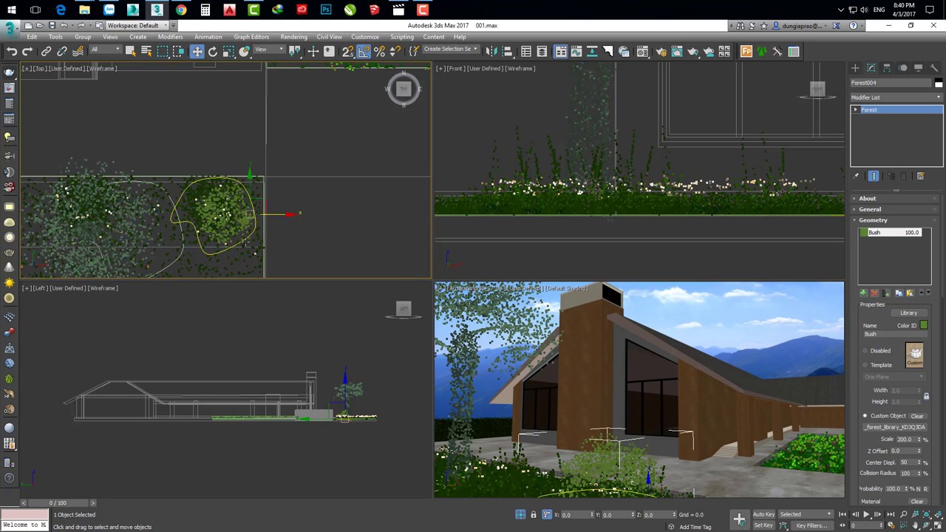
pyautogui.click(256, 227)
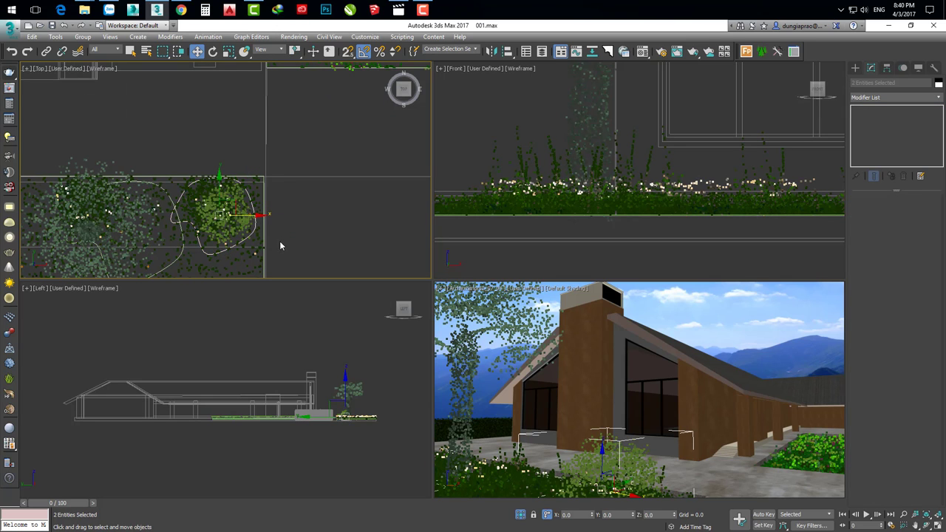
pyautogui.press('z')
pyautogui.moveTo(281, 224)
pyautogui.mouseDown(button='middle')
pyautogui.moveTo(274, 243)
pyautogui.moveTo(250, 253)
pyautogui.mouseUp(button='middle')
pyautogui.moveTo(249, 252); pyautogui.dragTo(282, 182)
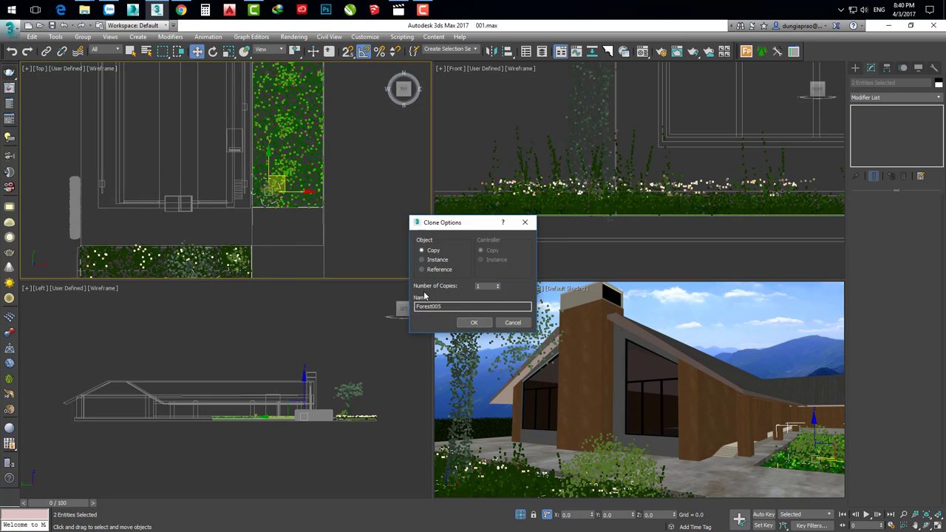
pyautogui.click(468, 319)
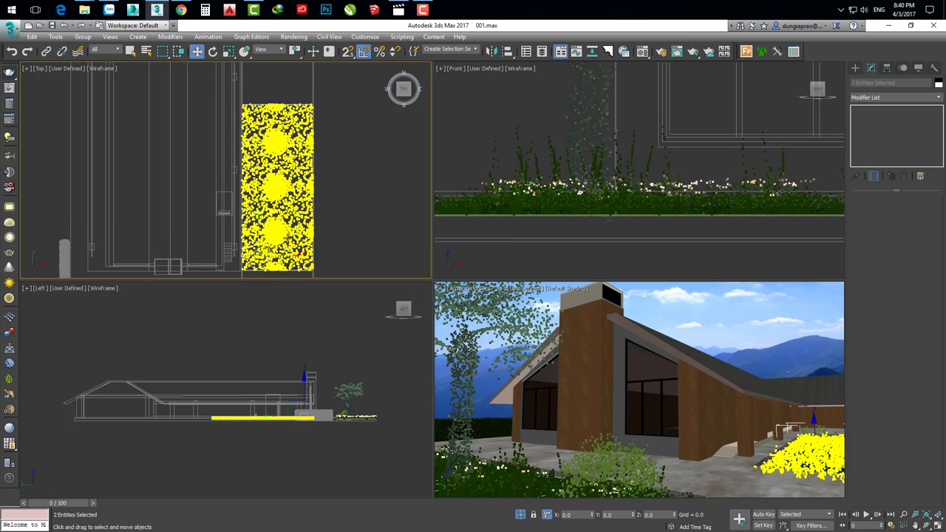
# - Add another copy of the lawn patches further up alongside the house, creating Forest007
pyautogui.scroll(3, 281, 203)
pyautogui.scroll(-2, 280, 202)
pyautogui.scroll(-2, 285, 210)
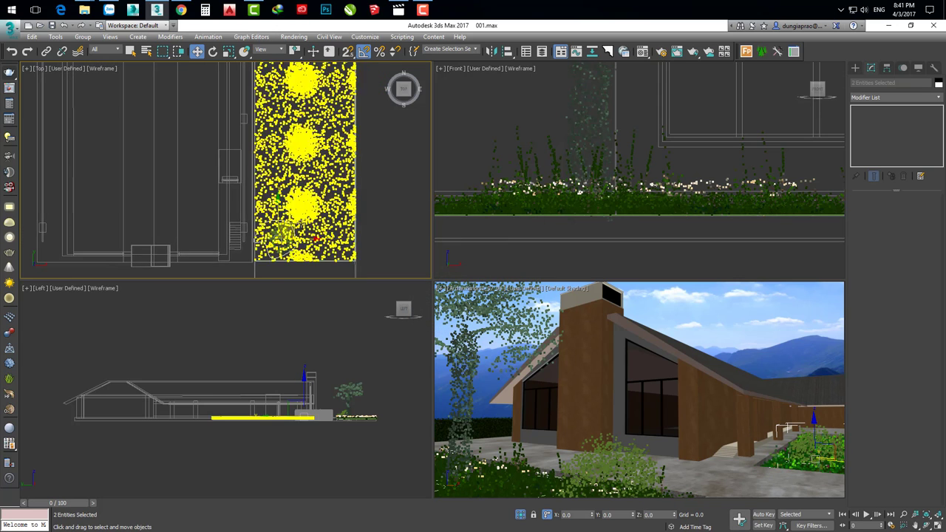
pyautogui.scroll(-2, 296, 221)
pyautogui.scroll(-2, 307, 233)
pyautogui.moveTo(309, 239); pyautogui.dragTo(302, 183)
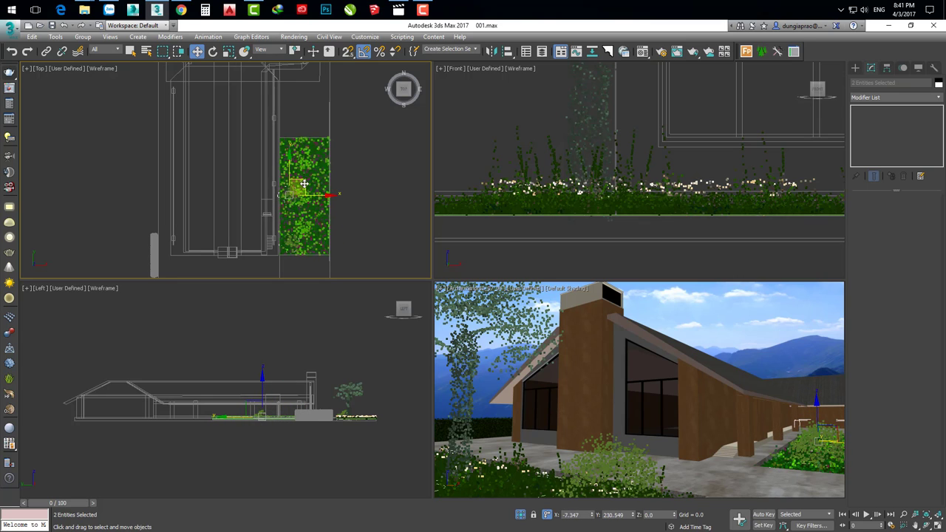
pyautogui.moveTo(303, 182)
pyautogui.keyDown('shift'); pyautogui.mouseDown()
pyautogui.moveTo(297, 189)
pyautogui.moveTo(309, 134)
pyautogui.mouseUp(); pyautogui.keyUp('shift')
pyautogui.click(474, 322)
pyautogui.click(474, 324)
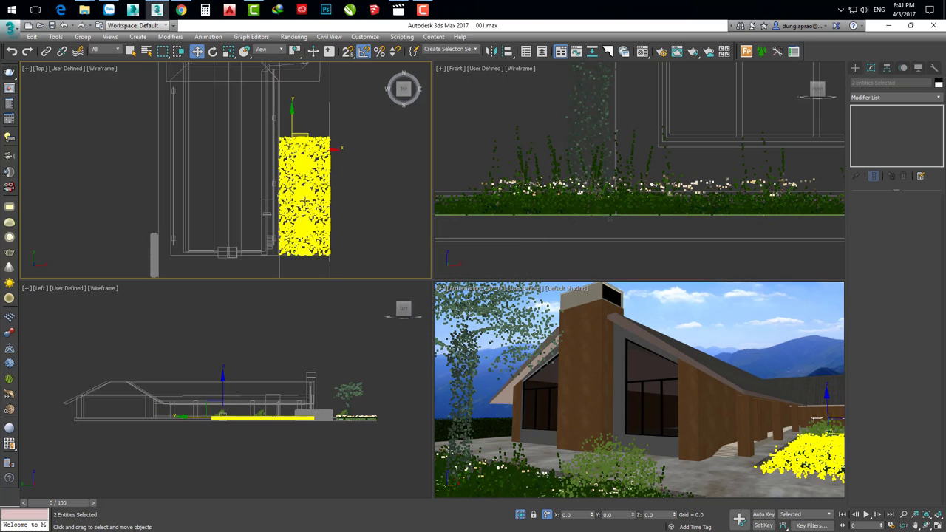
pyautogui.moveTo(326, 205); pyautogui.dragTo(310, 183, button='middle')
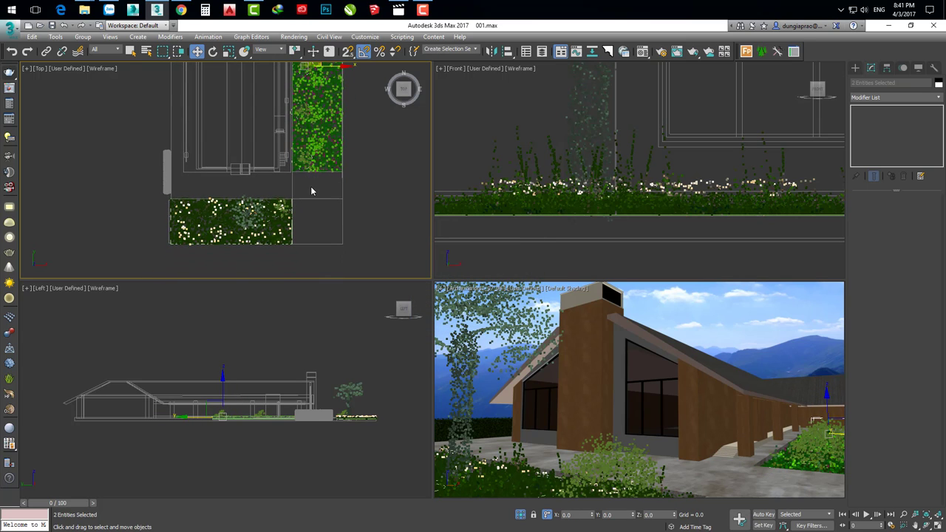
pyautogui.scroll(-2, 244, 259)
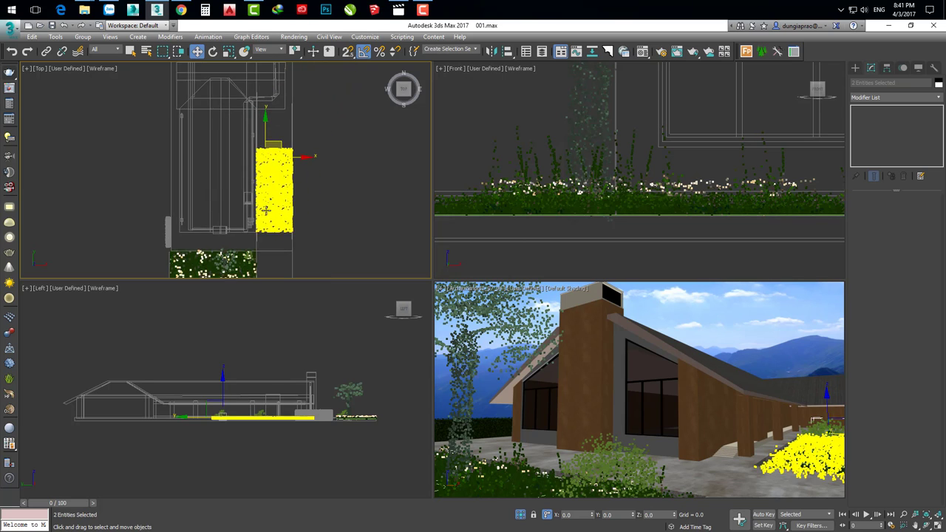
pyautogui.scroll(-2, 244, 258)
pyautogui.moveTo(261, 197); pyautogui.dragTo(251, 192, button='middle')
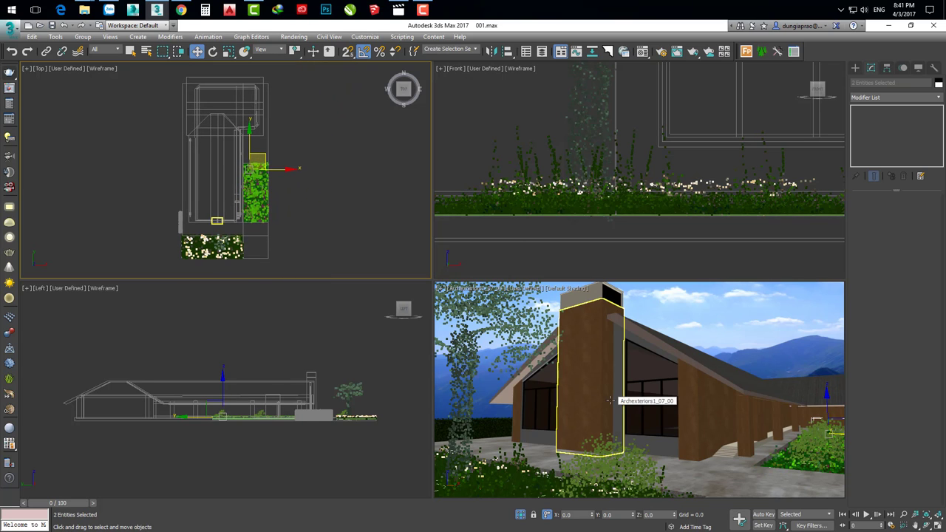
# - Render the house with palm and bushes in V-Ray, then close the render window
pyautogui.hotkey('shift', 'q')
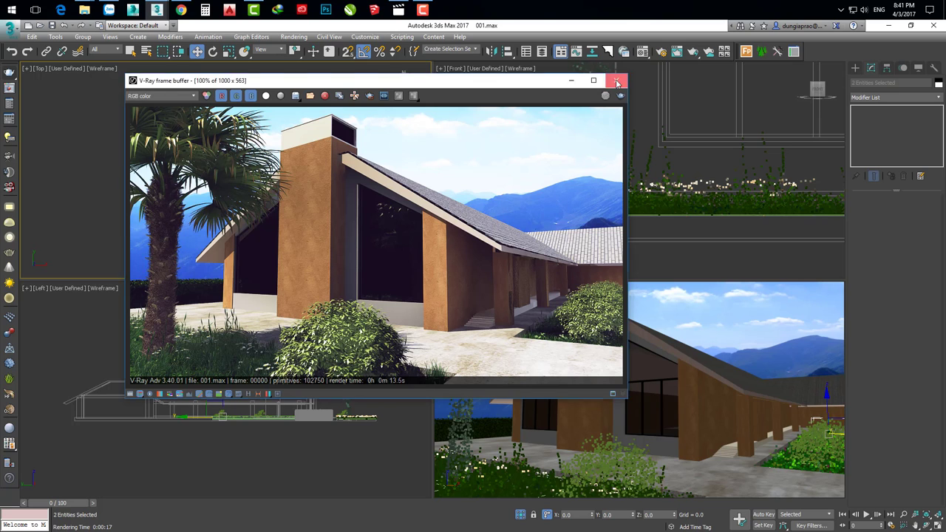
pyautogui.click(618, 82)
pyautogui.scroll(2, 294, 198)
pyautogui.scroll(2, 259, 216)
# - Scale Forest005's bushes to 150 and shift the patch left within its outline
pyautogui.scroll(3, 259, 216)
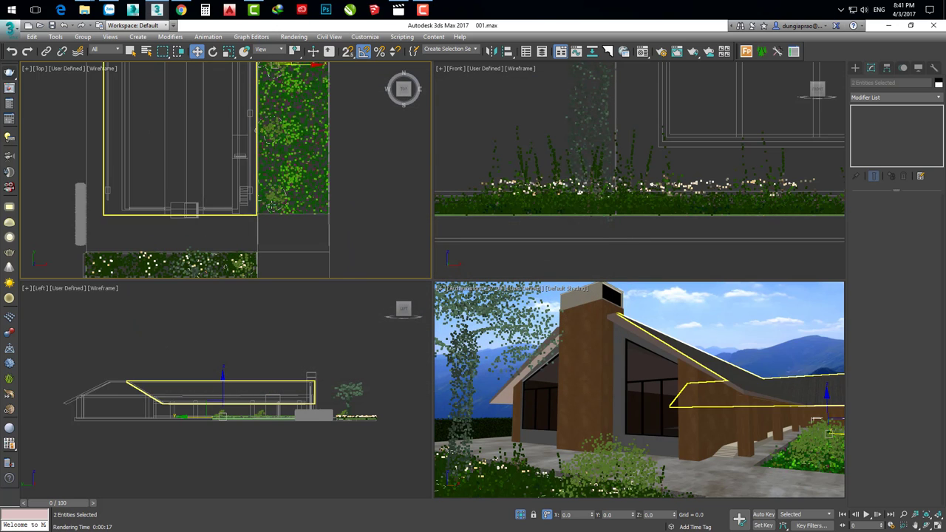
pyautogui.scroll(2, 274, 185)
pyautogui.click(273, 183)
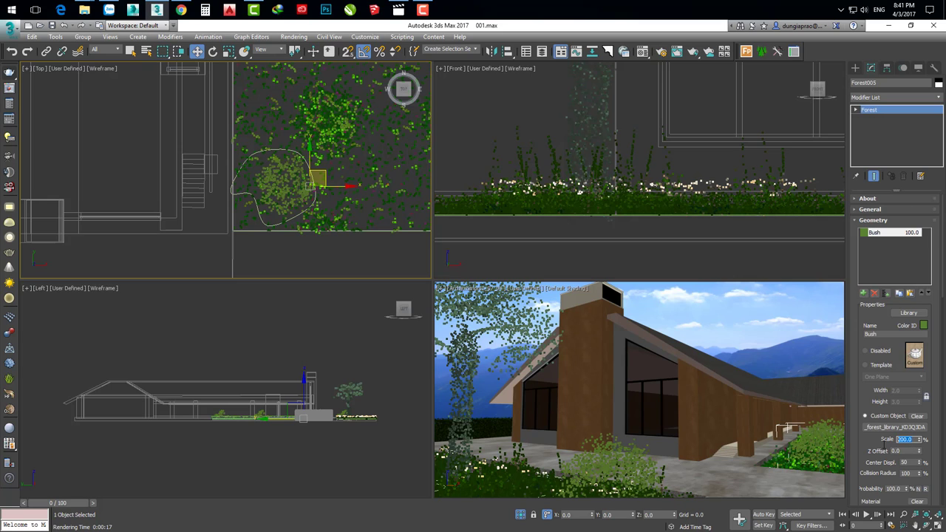
pyautogui.write('150')
pyautogui.press('Return')
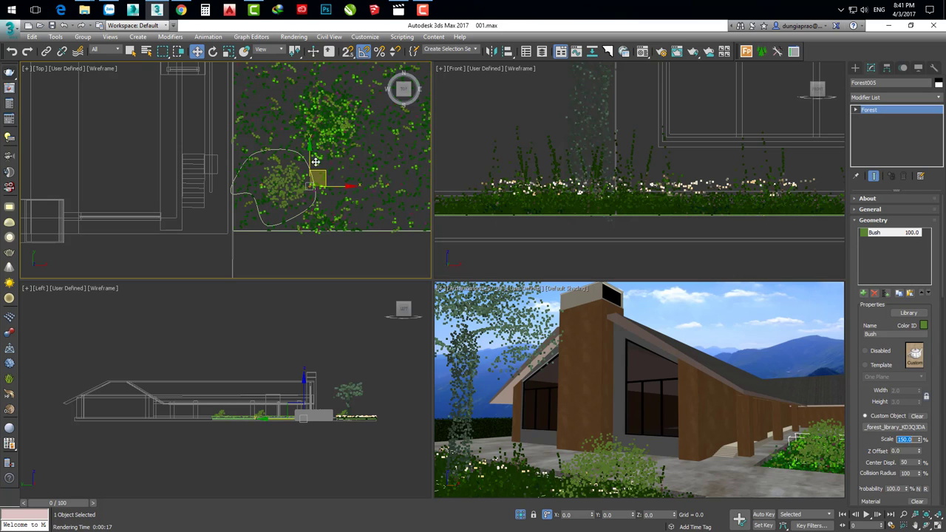
pyautogui.moveTo(326, 179)
pyautogui.mouseDown()
pyautogui.moveTo(311, 176)
pyautogui.moveTo(307, 192)
pyautogui.mouseUp()
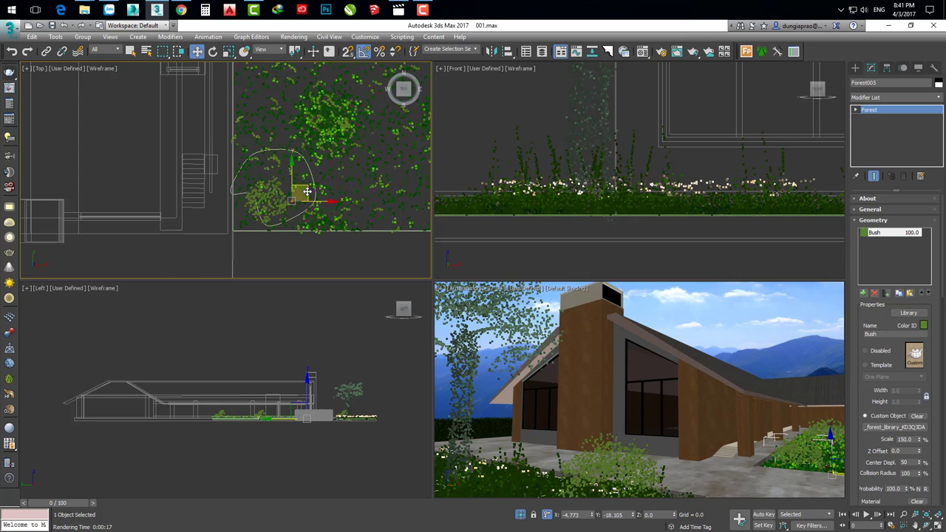
# - Scale Forest006's bushes to 130 and move the patch left inside its outline
pyautogui.scroll(2, 308, 192)
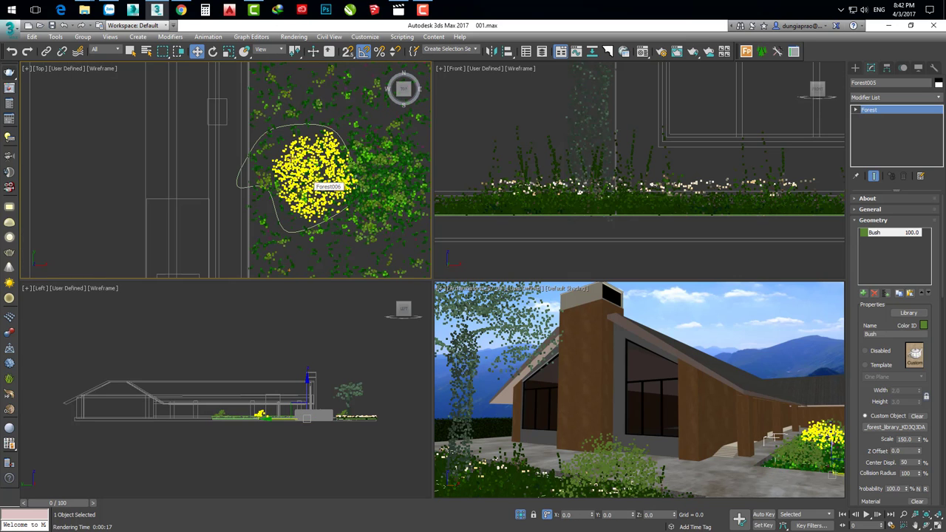
pyautogui.click(817, 439)
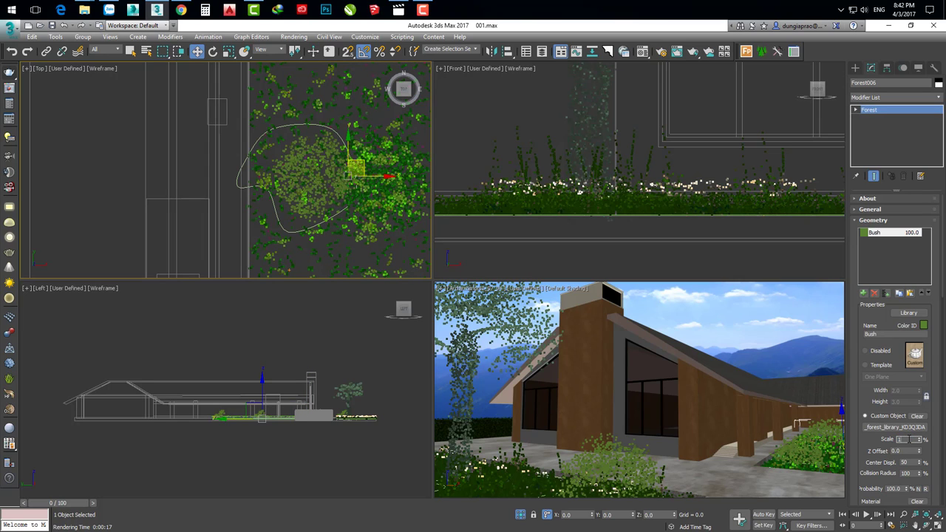
pyautogui.write('30')
pyautogui.press('Return')
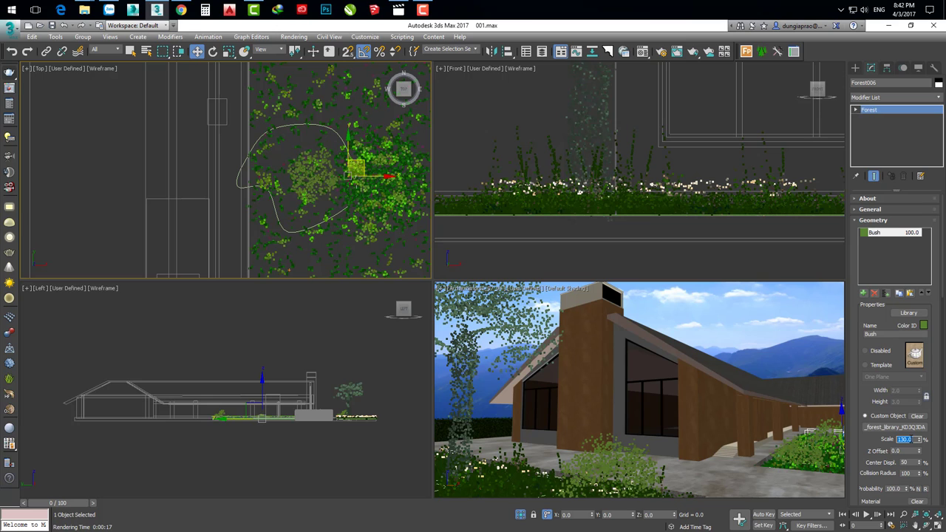
pyautogui.moveTo(350, 112); pyautogui.dragTo(319, 116)
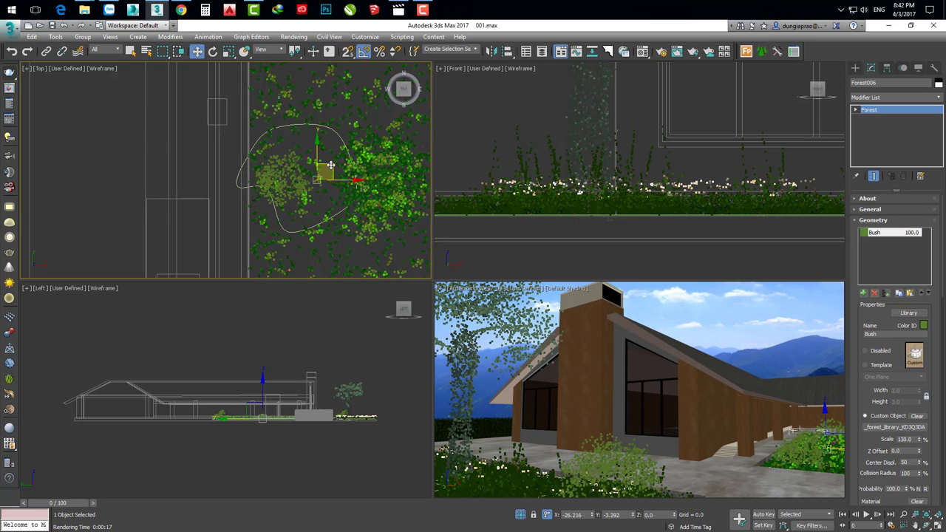
# - Scale Forest007's bushes to 120 and move the patch up and left in plan
pyautogui.scroll(3, 318, 116)
pyautogui.scroll(-5, 317, 221)
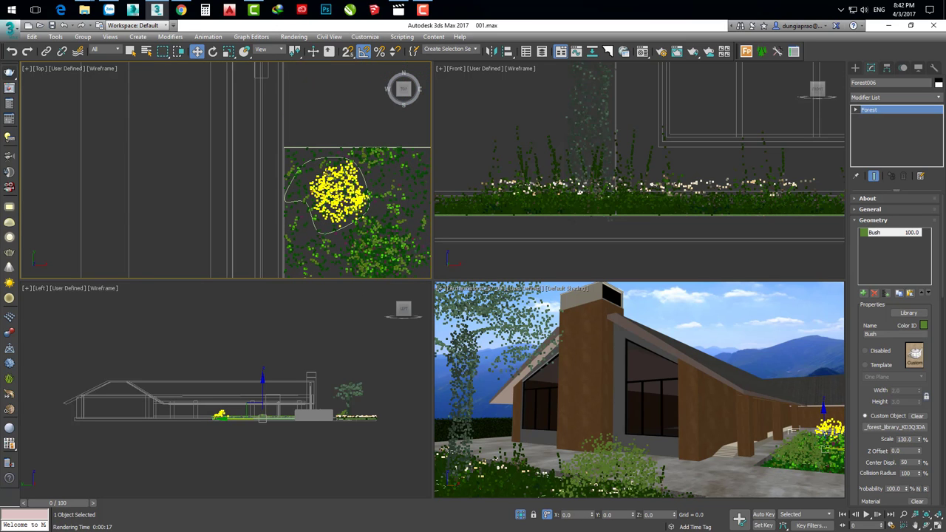
pyautogui.click(791, 431)
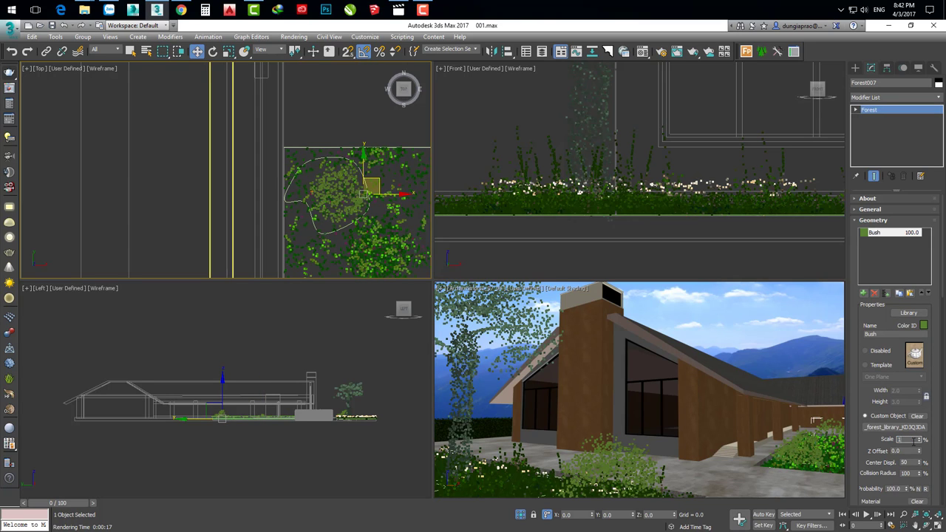
pyautogui.write('20')
pyautogui.press('Return')
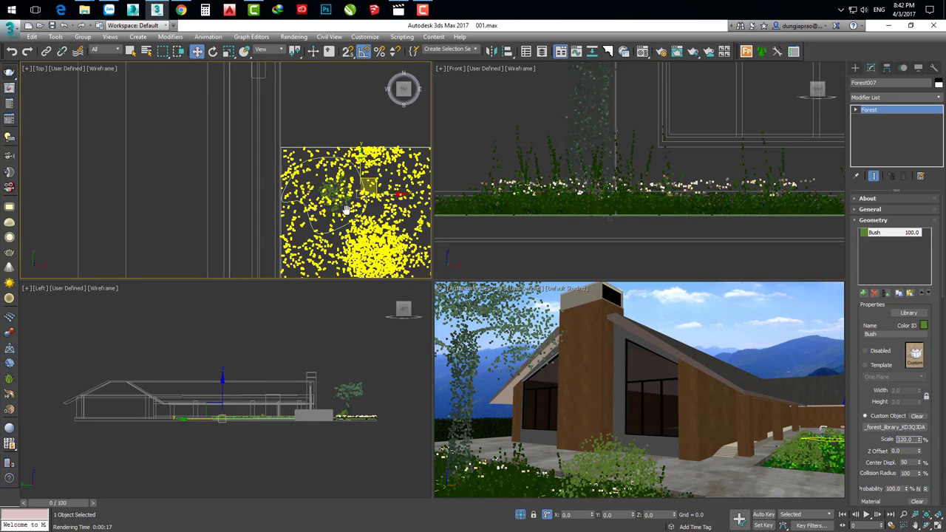
pyautogui.moveTo(360, 181); pyautogui.dragTo(336, 165)
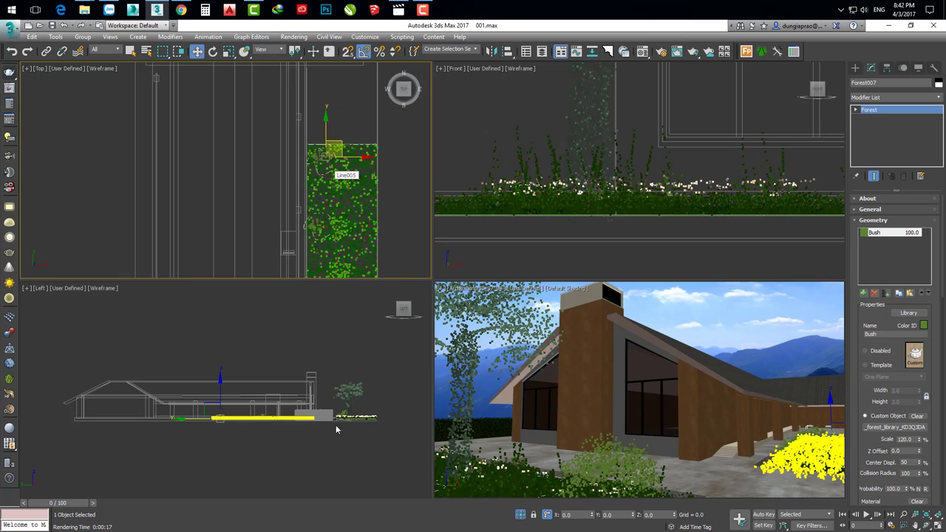
# - Show the V-Ray render of the scene in the frame buffer, then close it
pyautogui.click(513, 348)
pyautogui.rightClick(527, 334)
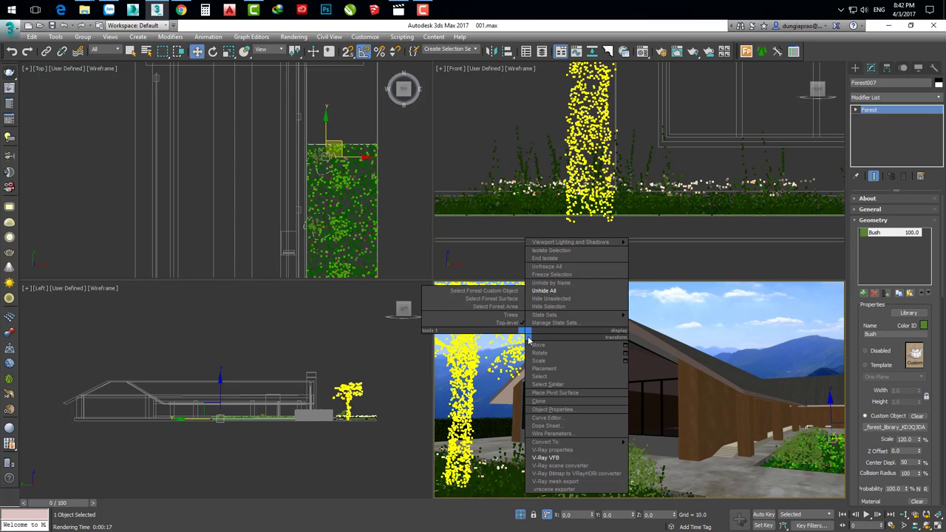
pyautogui.click(547, 459)
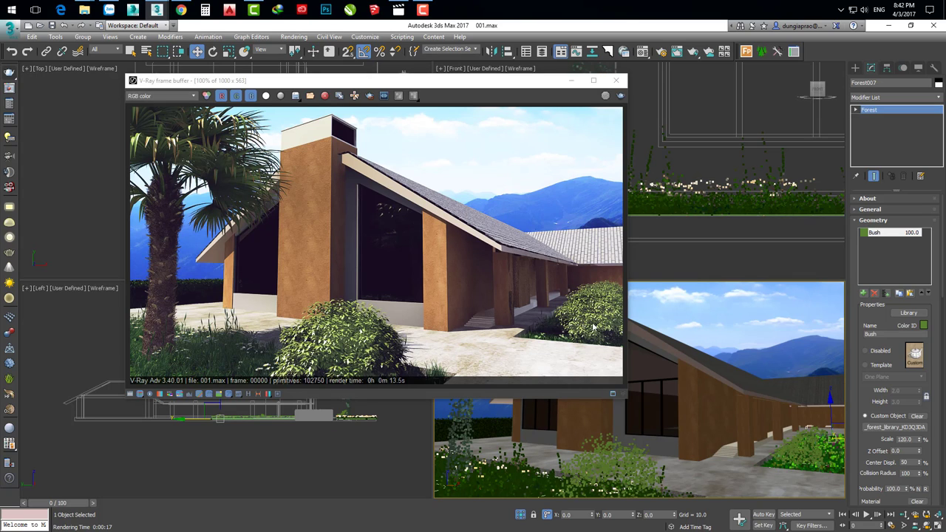
pyautogui.click(615, 80)
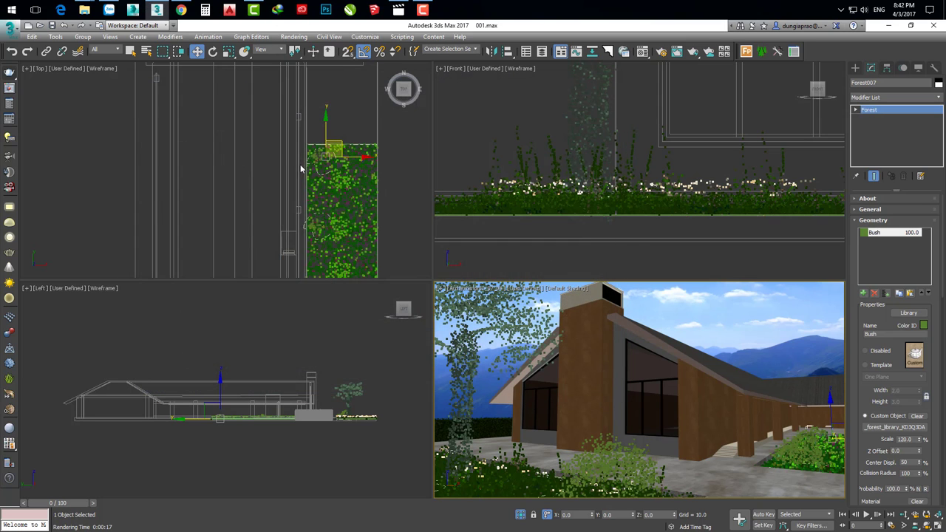
# - Uncheck Forest004 and Forest003 in the Forest Lister to hide them
pyautogui.scroll(-2, 312, 233)
pyautogui.scroll(1, 312, 234)
pyautogui.scroll(2, 312, 230)
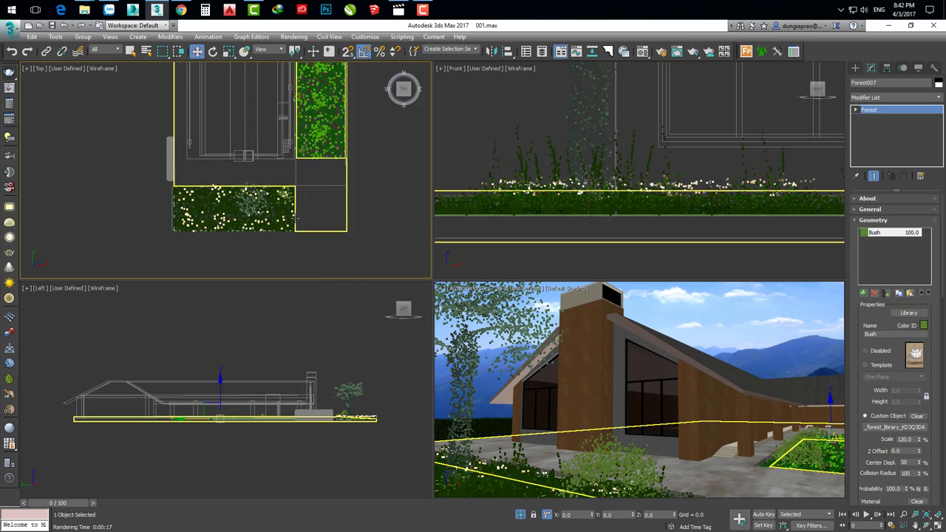
pyautogui.scroll(2, 312, 218)
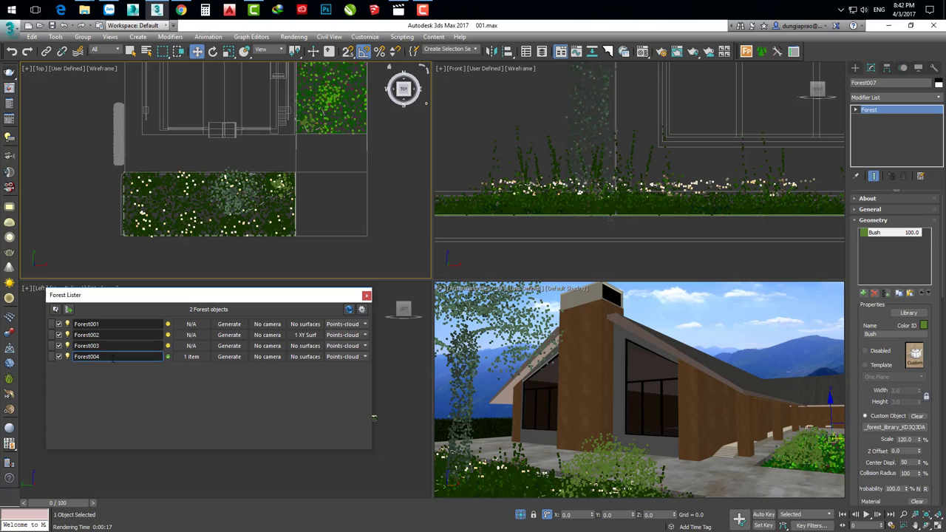
pyautogui.click(59, 356)
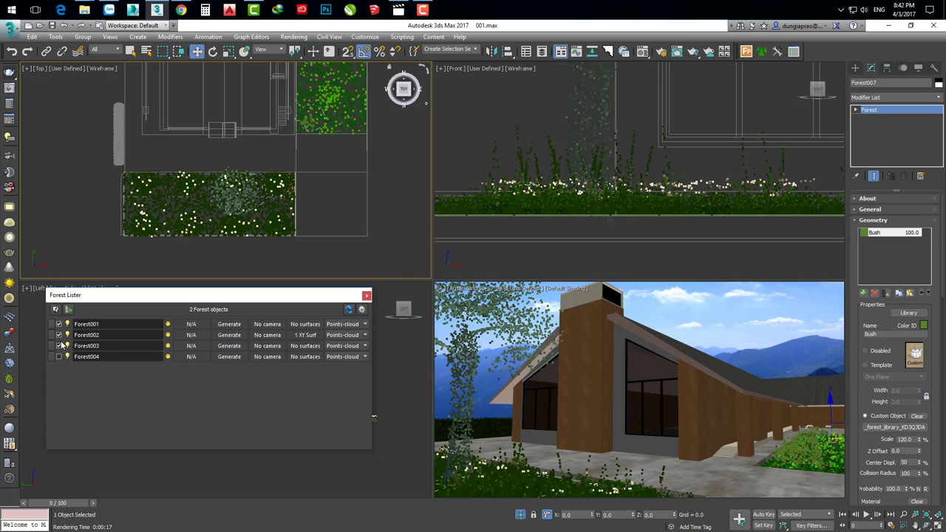
pyautogui.click(60, 346)
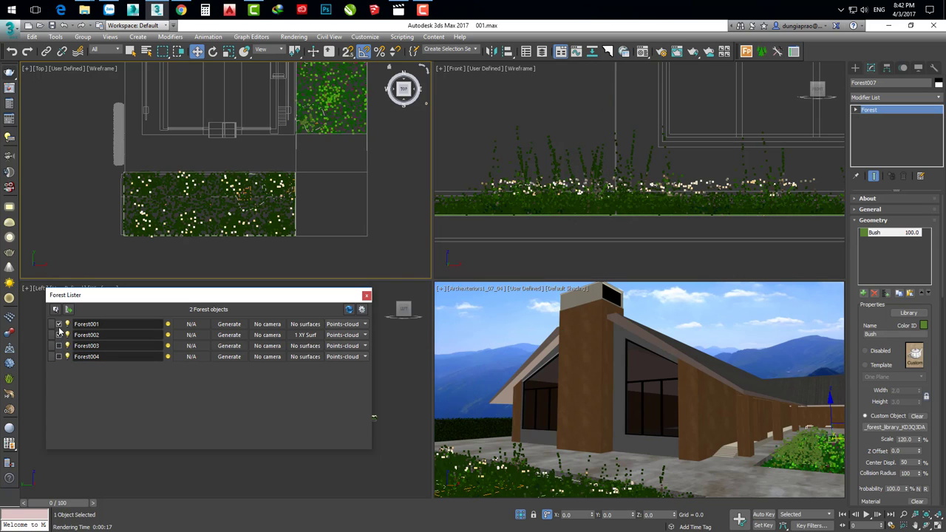
# - Hide Forest001, clone the Line003 bush outline to the right, and start a Forest Pro object
pyautogui.click(59, 324)
pyautogui.moveTo(285, 181); pyautogui.dragTo(244, 215, button='middle')
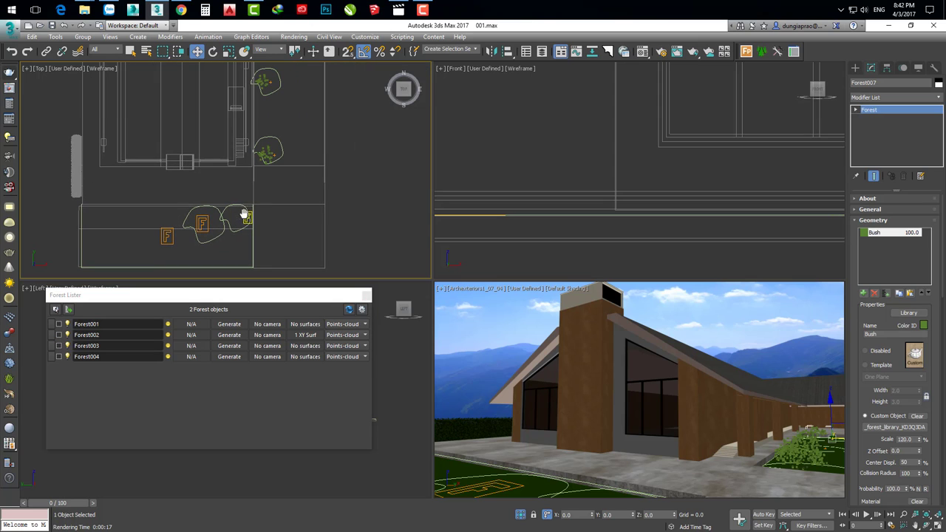
pyautogui.click(279, 144)
pyautogui.moveTo(302, 187); pyautogui.dragTo(285, 214, button='middle')
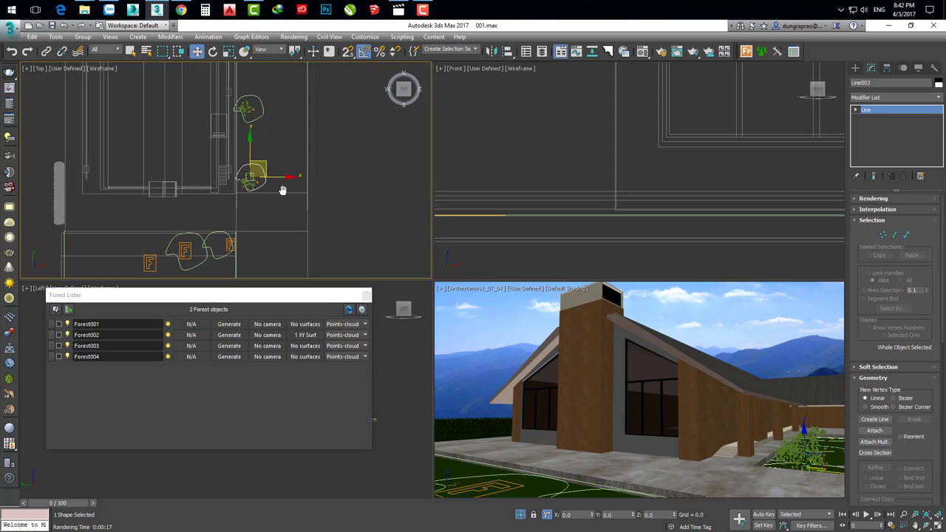
pyautogui.moveTo(291, 182); pyautogui.dragTo(321, 181)
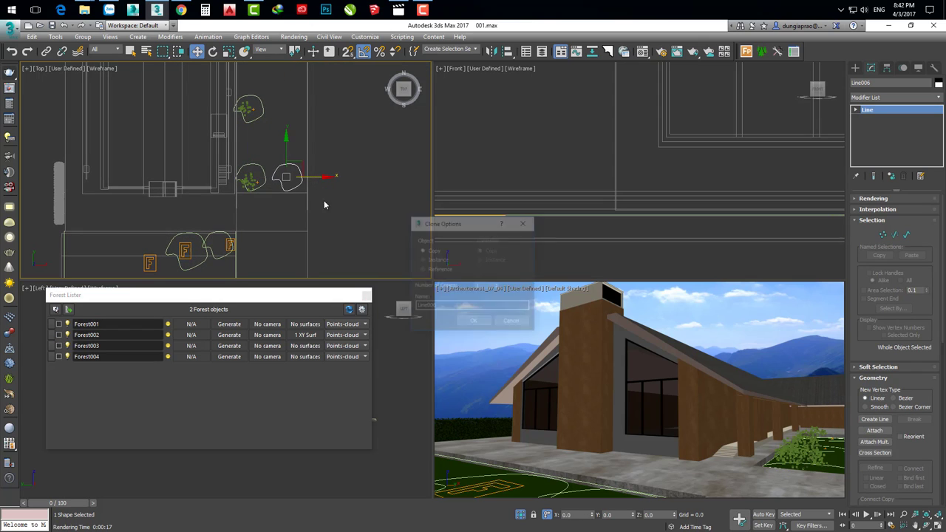
pyautogui.click(474, 323)
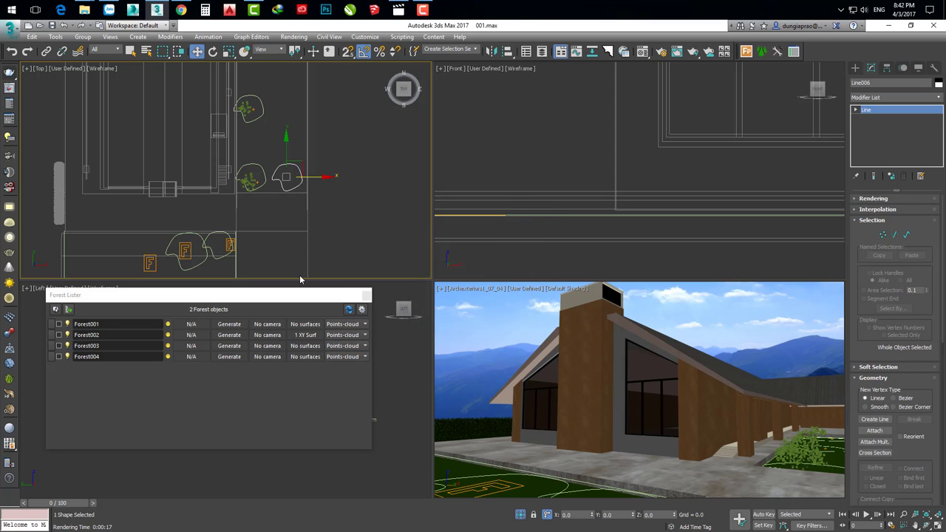
pyautogui.click(747, 52)
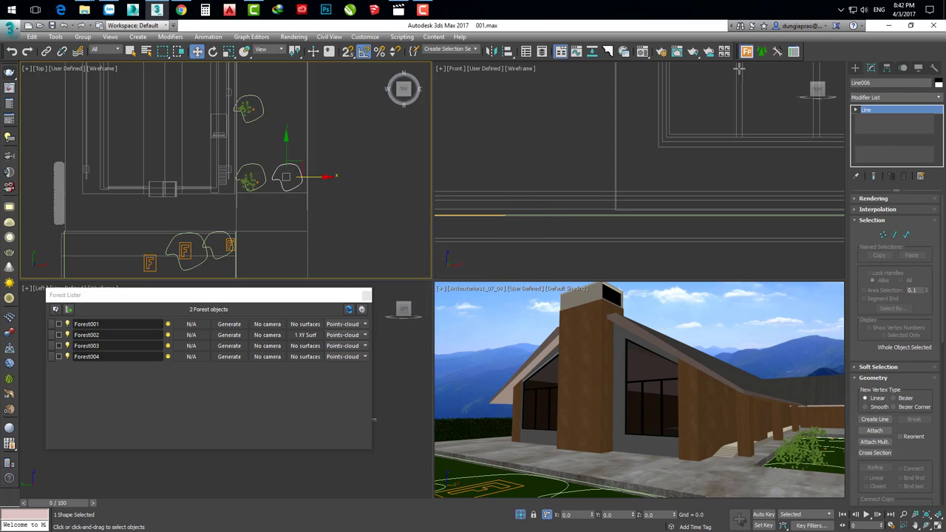
# - Create Forest008 on the copied outline and re-enable Forest001–Forest004 in the Forest Lister
pyautogui.click(299, 172)
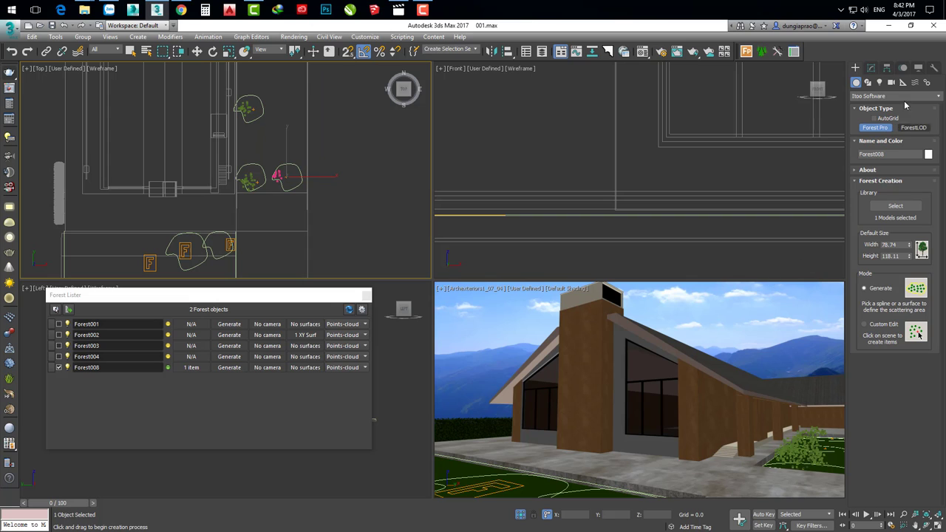
pyautogui.click(58, 325)
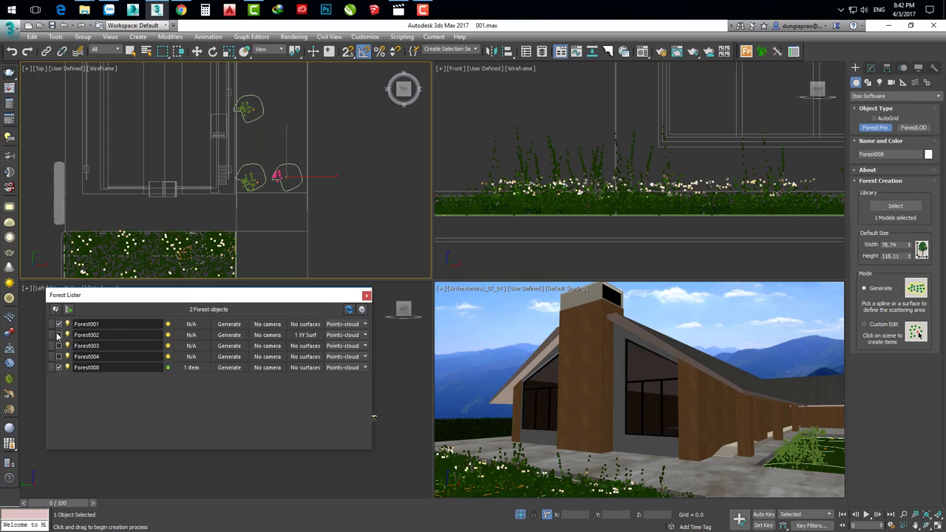
pyautogui.click(59, 335)
pyautogui.click(58, 346)
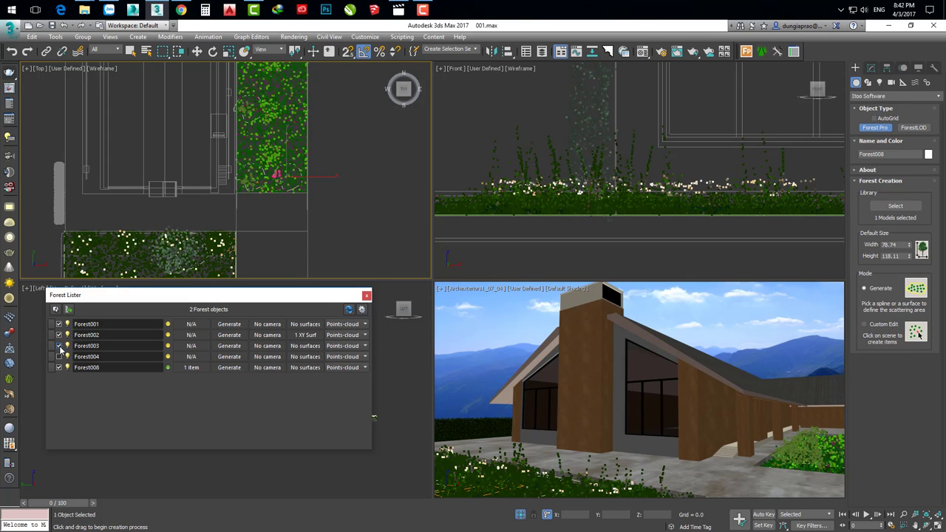
pyautogui.click(58, 356)
pyautogui.click(366, 296)
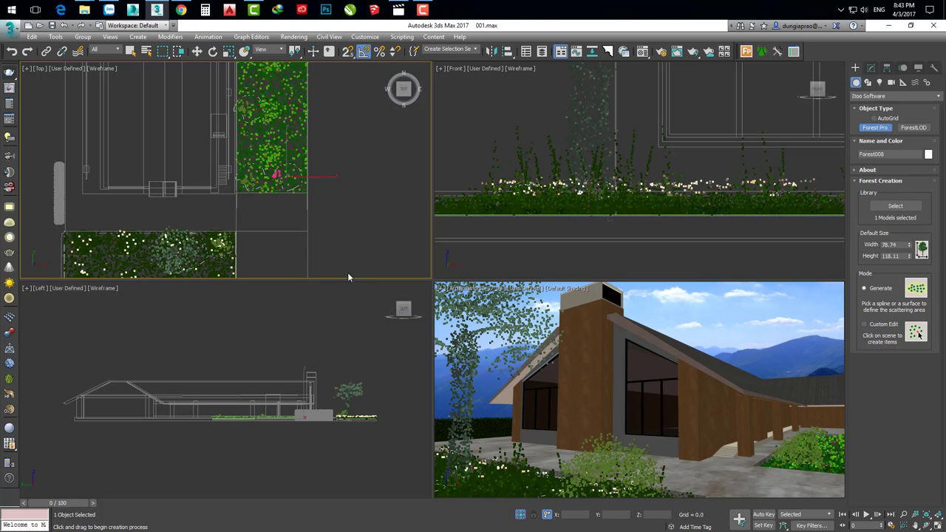
pyautogui.click(872, 68)
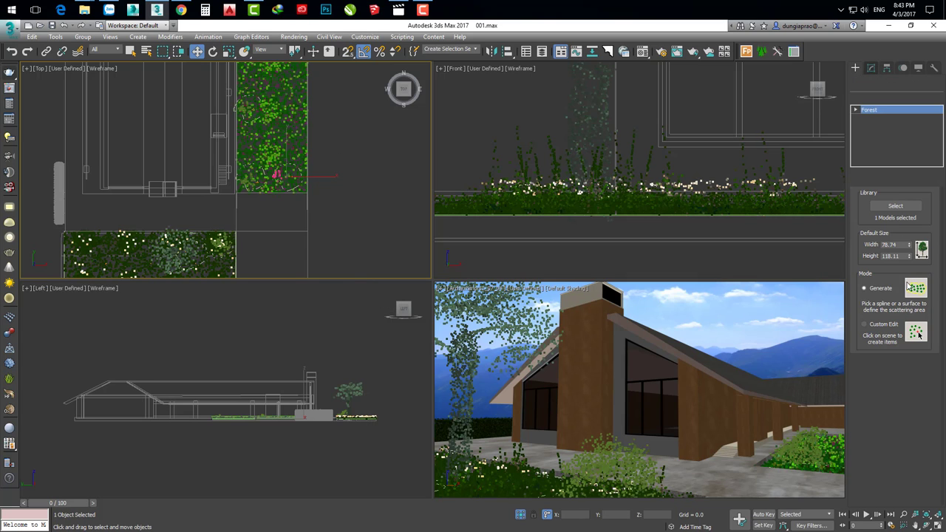
# - Import the Maple tree from the HQPlants Free library into Forest008, accepting the units rescale
pyautogui.click(908, 313)
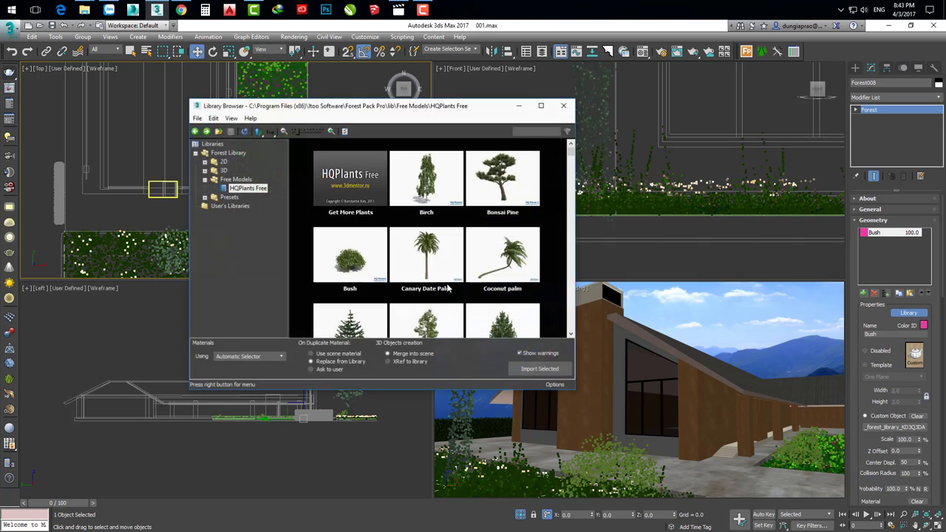
pyautogui.scroll(-2, 444, 275)
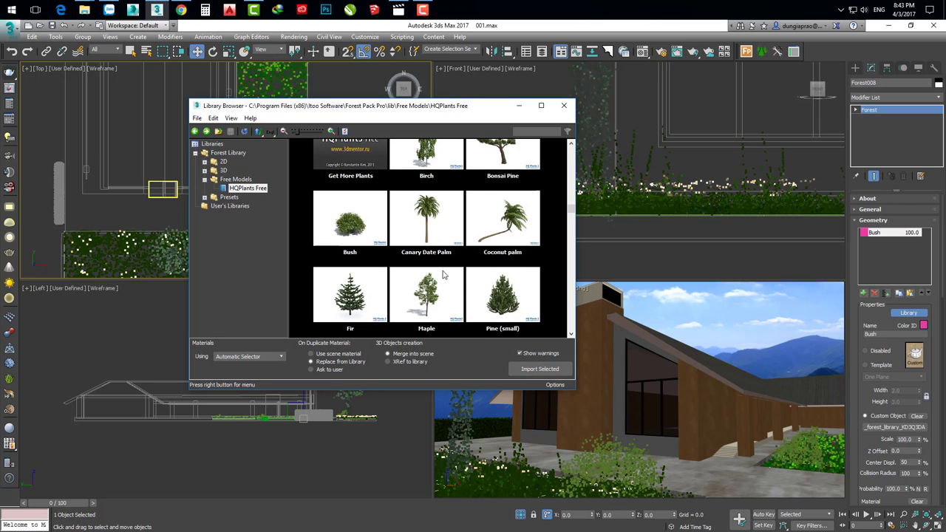
pyautogui.scroll(-1, 448, 269)
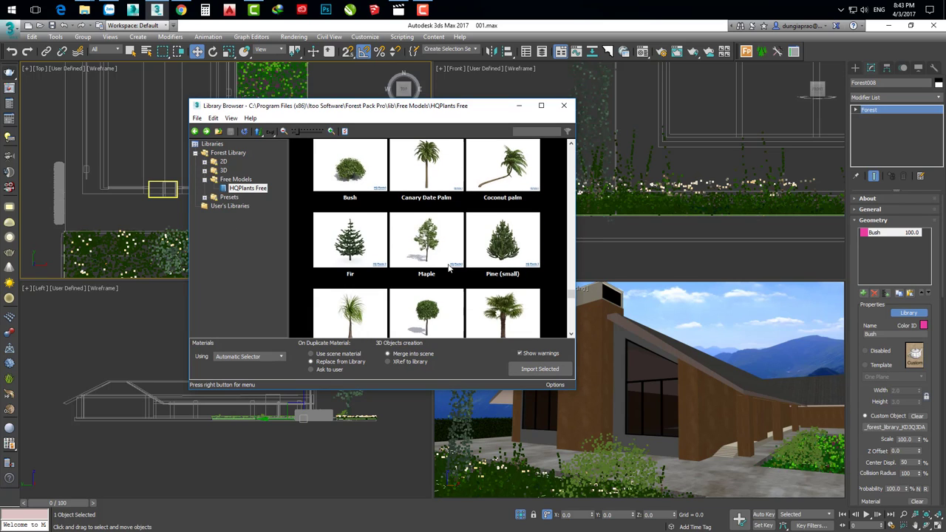
pyautogui.click(436, 242)
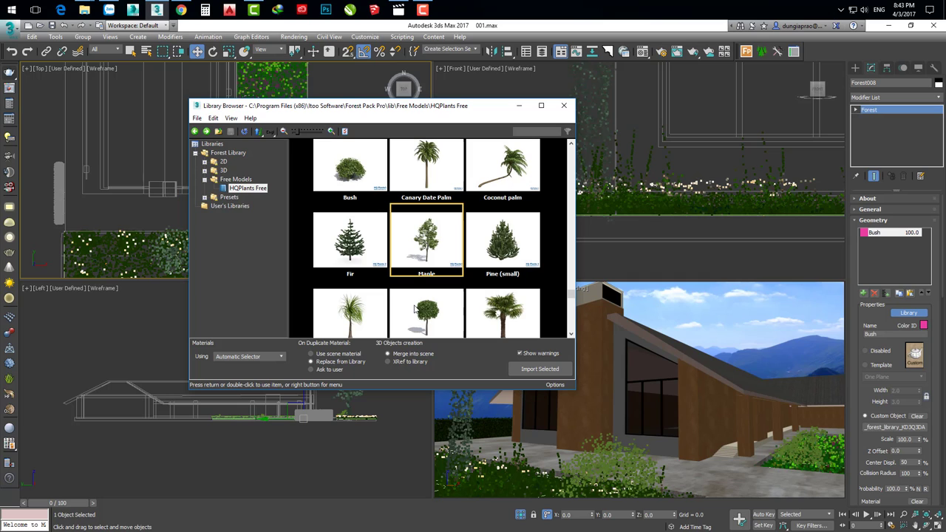
pyautogui.scroll(-1, 429, 251)
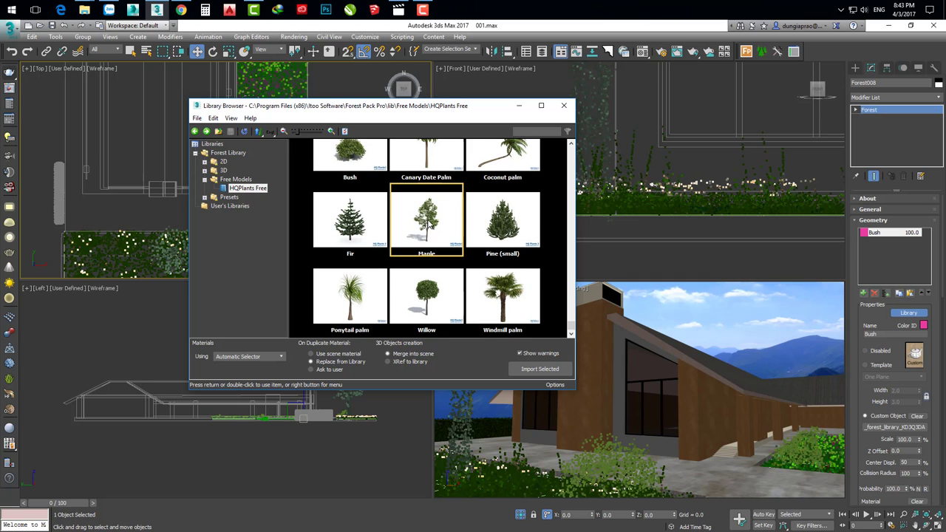
pyautogui.click(533, 369)
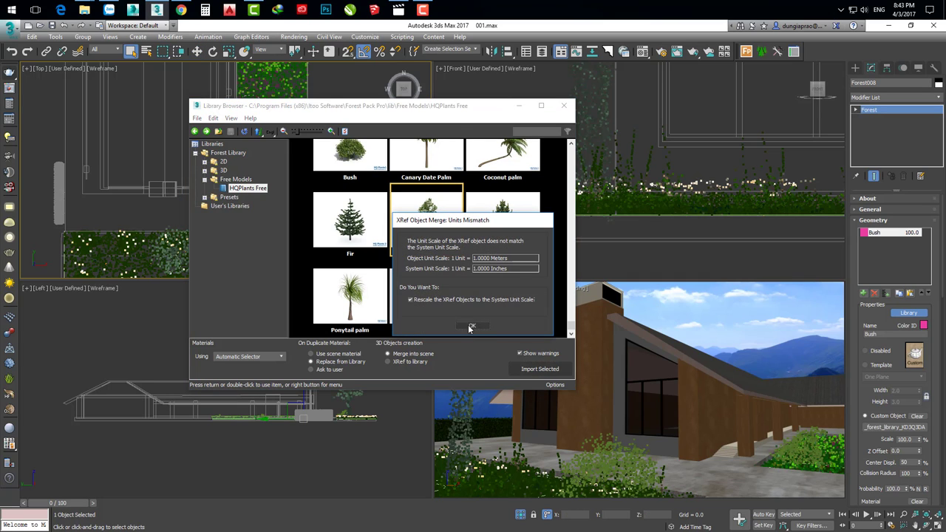
pyautogui.click(470, 326)
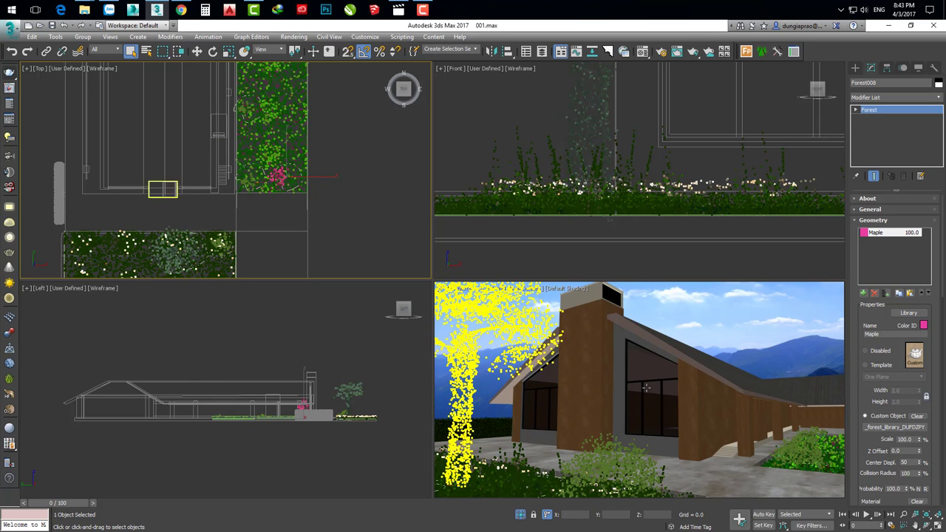
# - Move the pink maple cluster and its Line006 outline left toward the bush patch, then deselect
pyautogui.scroll(4, 272, 180)
pyautogui.scroll(4, 271, 181)
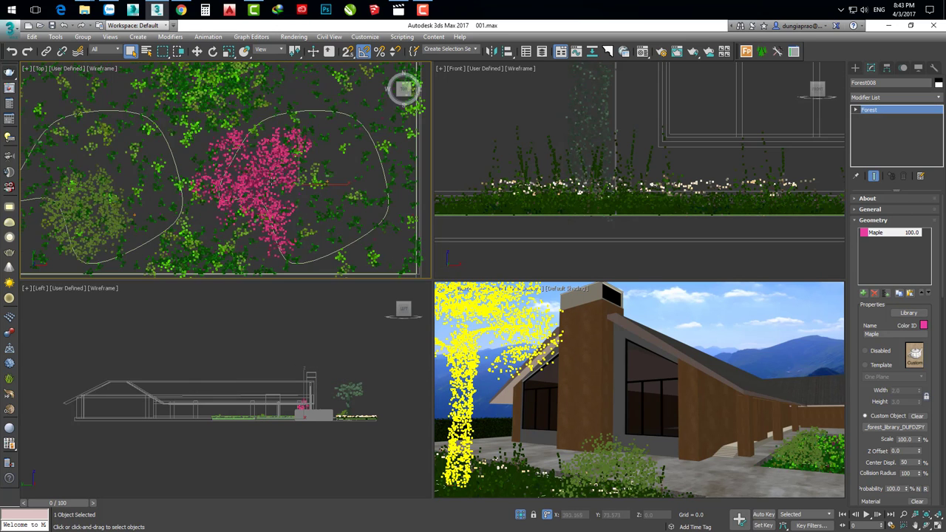
pyautogui.scroll(-1, 330, 198)
pyautogui.scroll(-1, 333, 188)
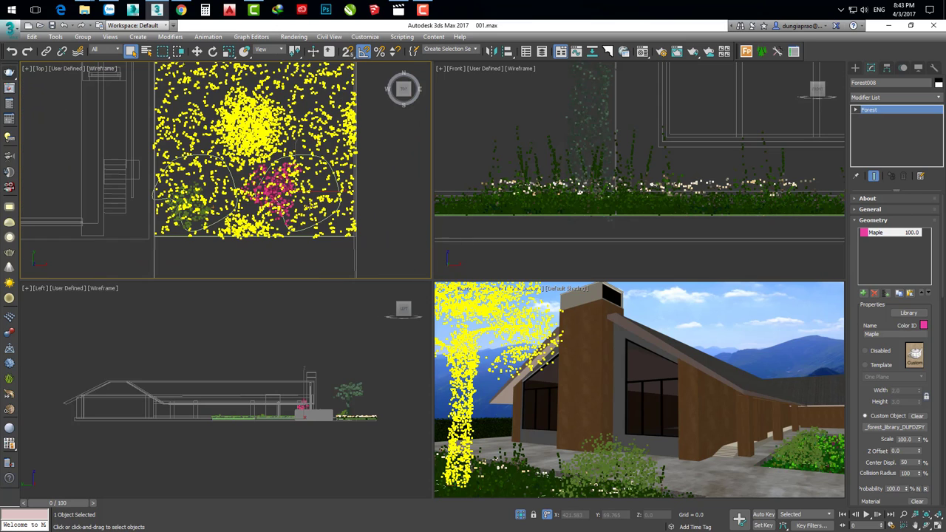
pyautogui.scroll(-1, 337, 177)
pyautogui.click(335, 183)
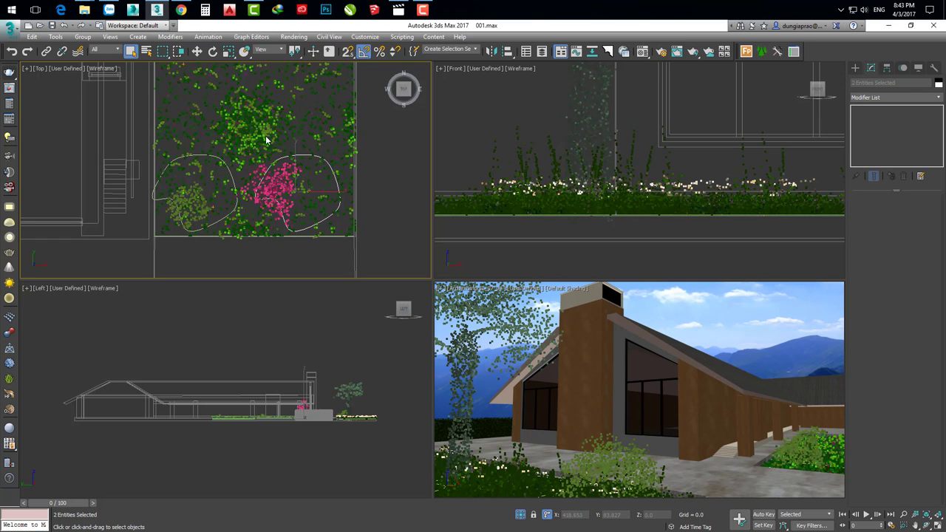
pyautogui.click(197, 50)
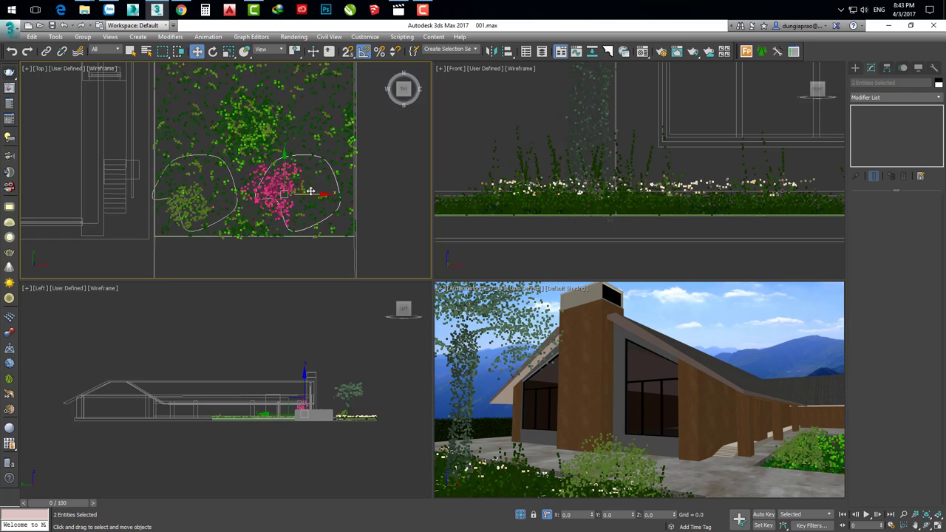
pyautogui.moveTo(310, 191); pyautogui.dragTo(260, 191)
pyautogui.hotkey('ctrl', 'd')
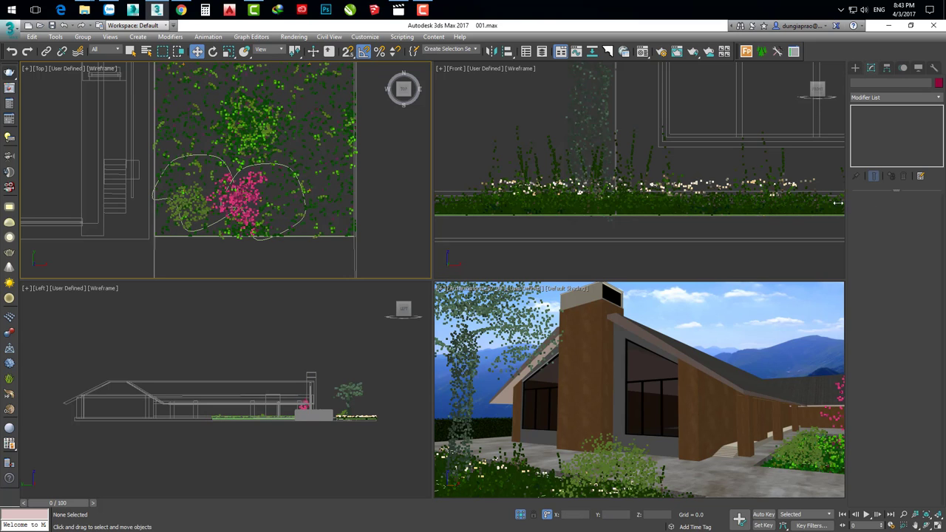
# - Set Forest008's maple scale to 150%, nudge it left, and render the scene in V-Ray
pyautogui.click(259, 199)
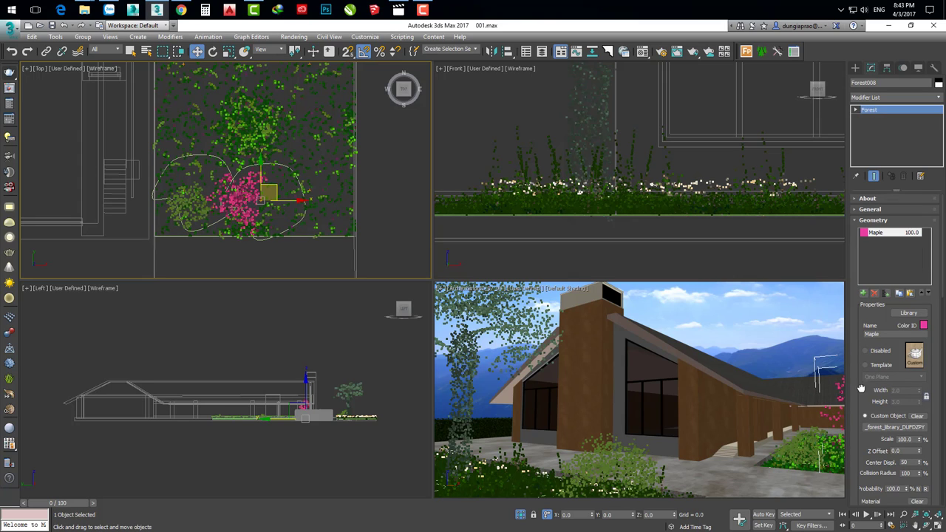
pyautogui.scroll(-3, 861, 389)
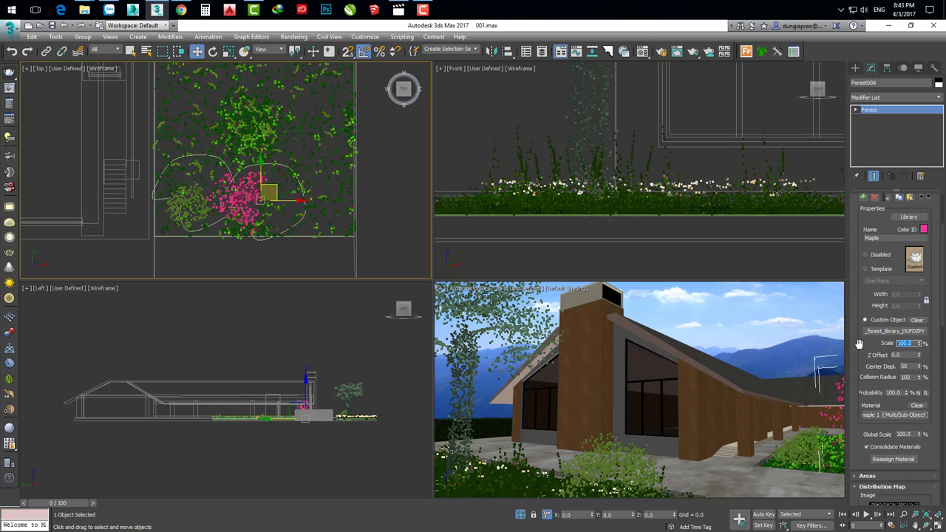
pyautogui.write('200')
pyautogui.write('150')
pyautogui.press('Return')
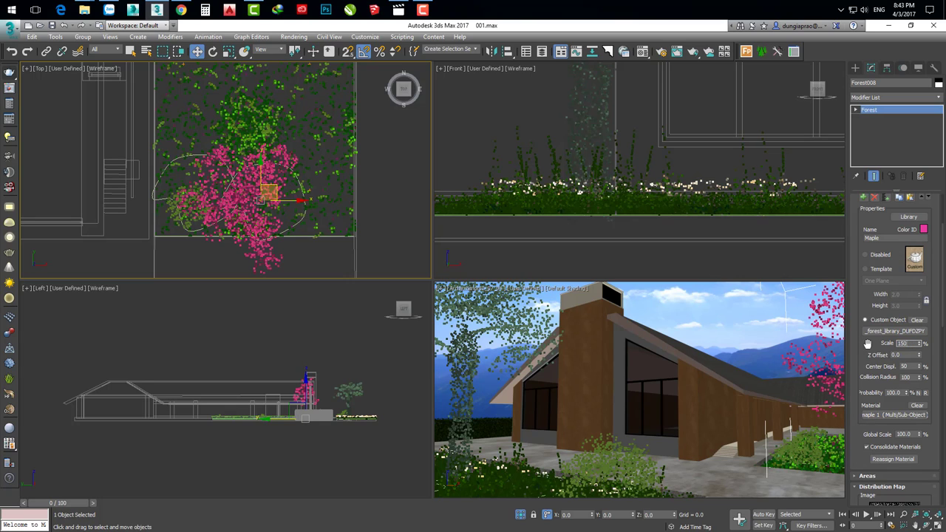
pyautogui.press('Return')
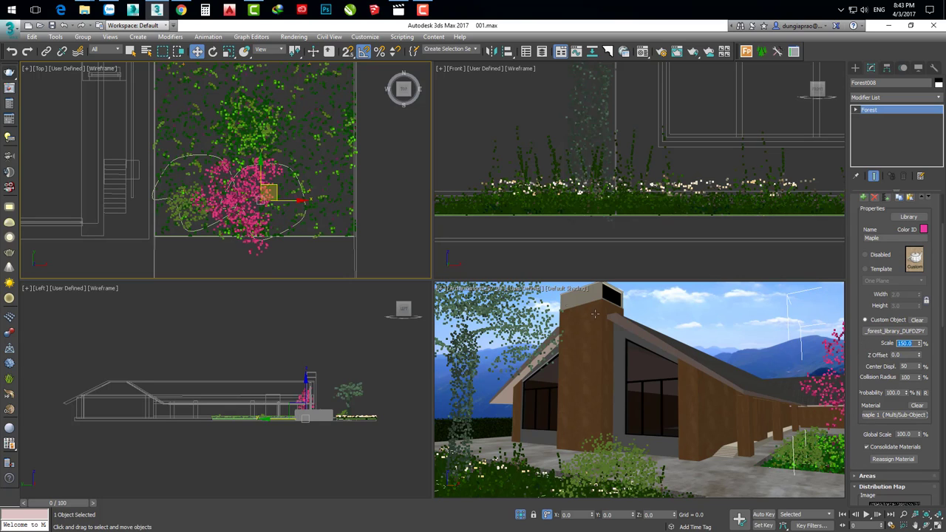
pyautogui.moveTo(298, 201); pyautogui.dragTo(295, 201)
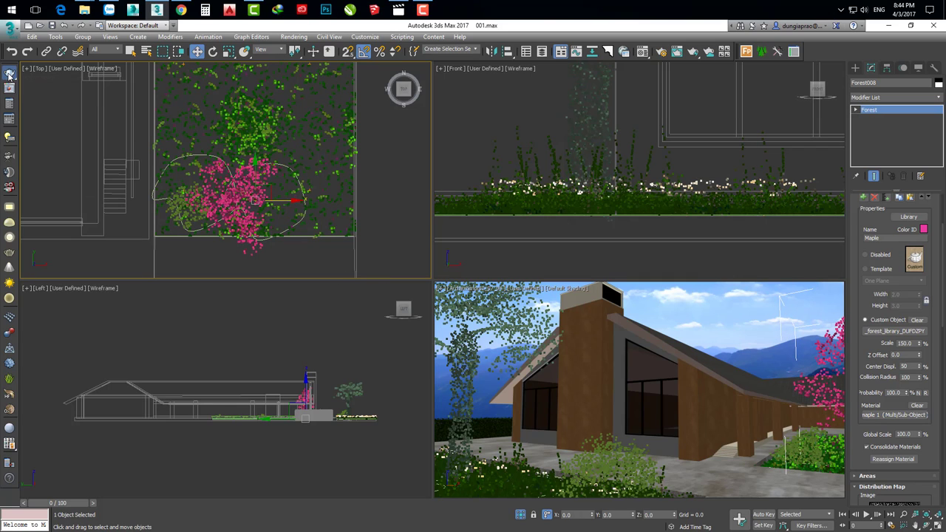
pyautogui.hotkey('shift', 'q')
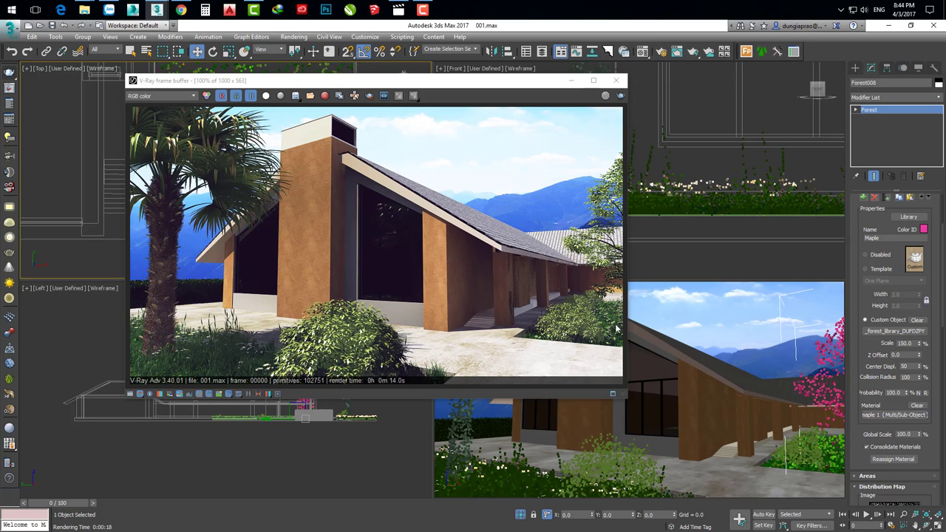
# - Close the V-Ray frame buffer after reviewing the finished house render
pyautogui.click(616, 80)
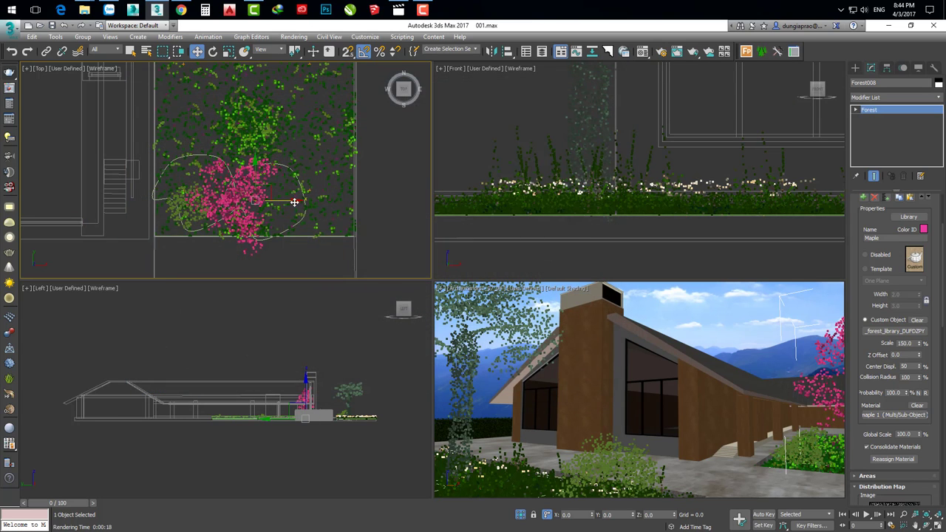
# - Shift the maple trees left and drag the Line006 outline so the maples overlap the olive bushes
pyautogui.moveTo(292, 201); pyautogui.dragTo(272, 211)
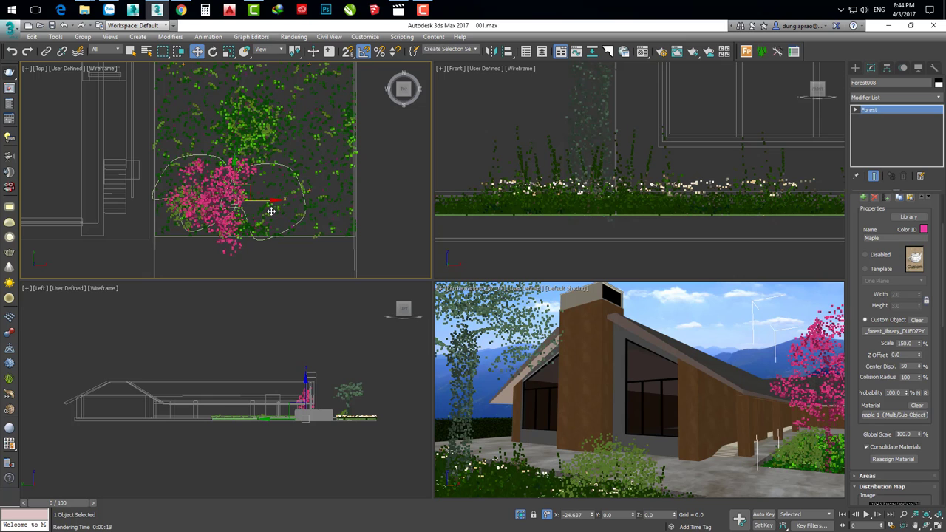
pyautogui.click(303, 201)
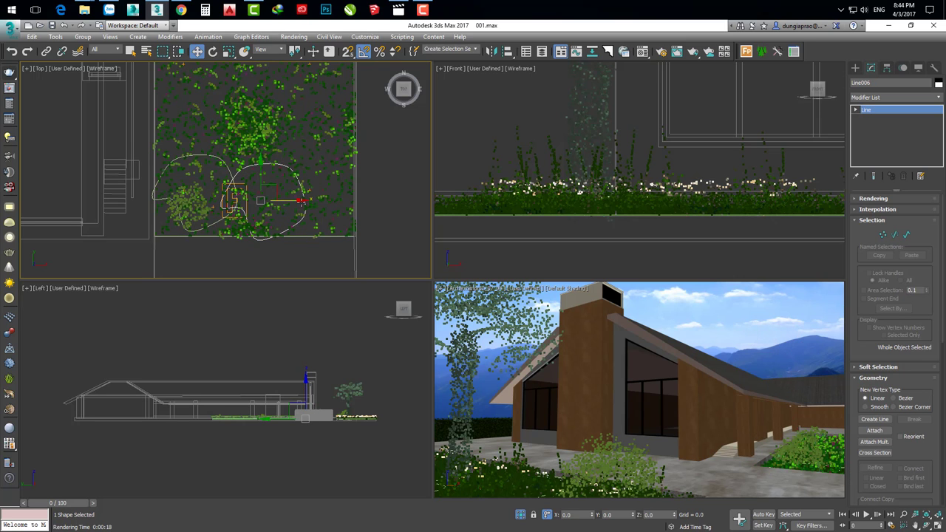
pyautogui.moveTo(300, 201); pyautogui.dragTo(305, 201)
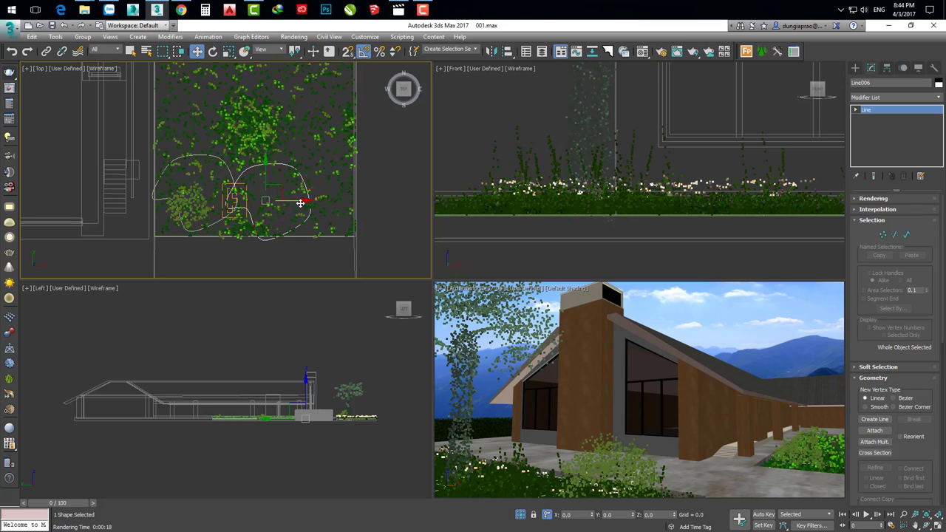
pyautogui.moveTo(302, 201)
pyautogui.mouseDown()
pyautogui.moveTo(257, 207)
pyautogui.moveTo(371, 209)
pyautogui.mouseUp()
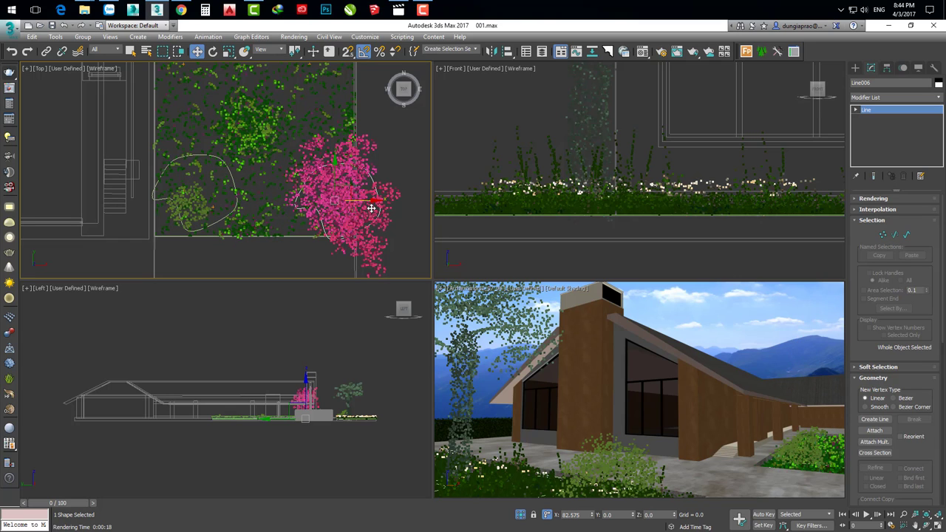
pyautogui.moveTo(372, 210)
pyautogui.mouseDown()
pyautogui.moveTo(233, 225)
pyautogui.moveTo(279, 223)
pyautogui.moveTo(271, 226)
pyautogui.mouseUp()
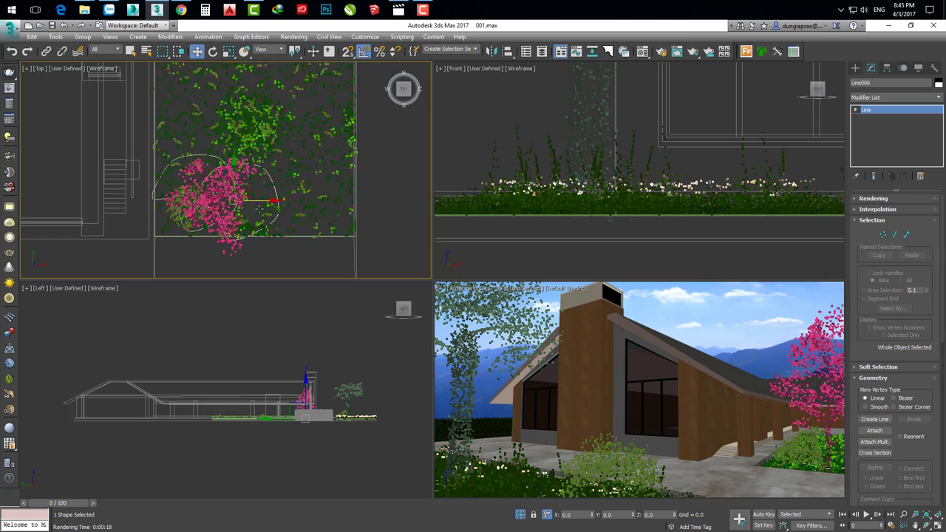
# - Nudge the Forest008 maple cluster slightly left along X and start a new V-Ray render
pyautogui.click(259, 210)
pyautogui.click(270, 199)
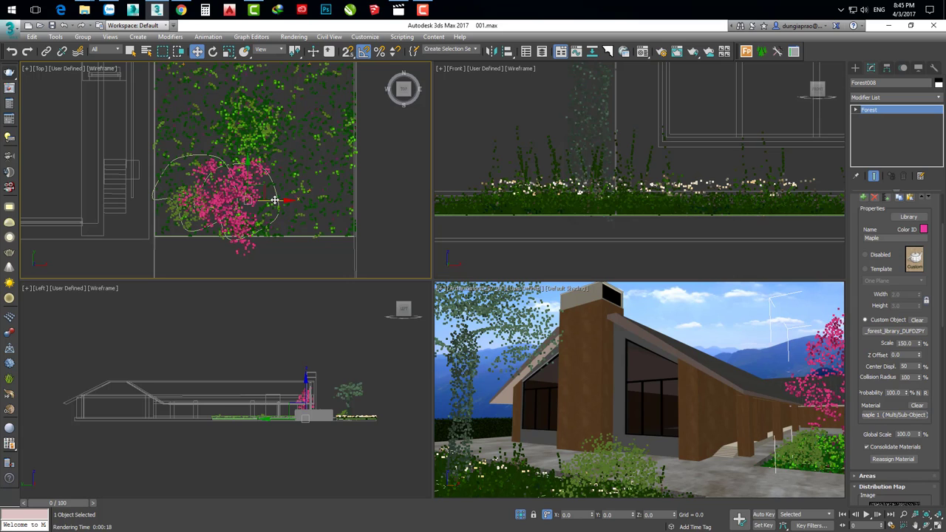
pyautogui.moveTo(279, 201); pyautogui.dragTo(273, 202)
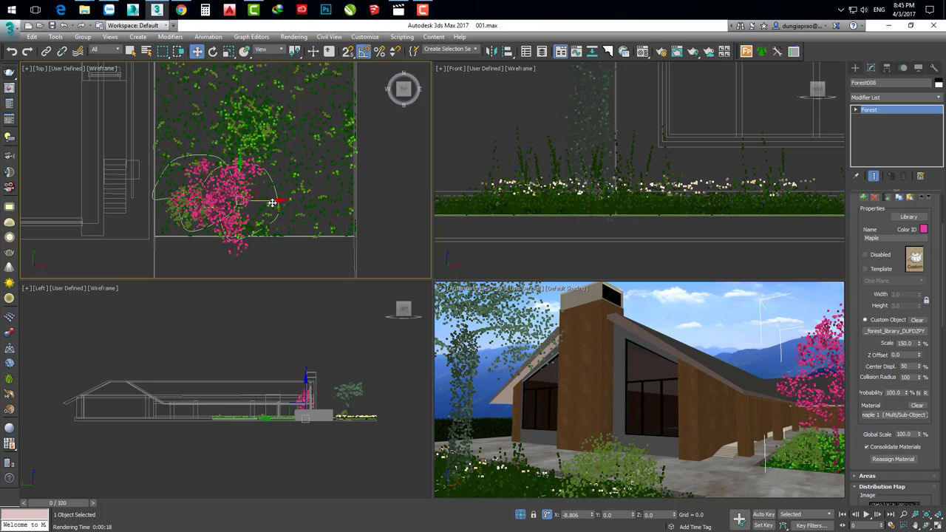
pyautogui.click(10, 72)
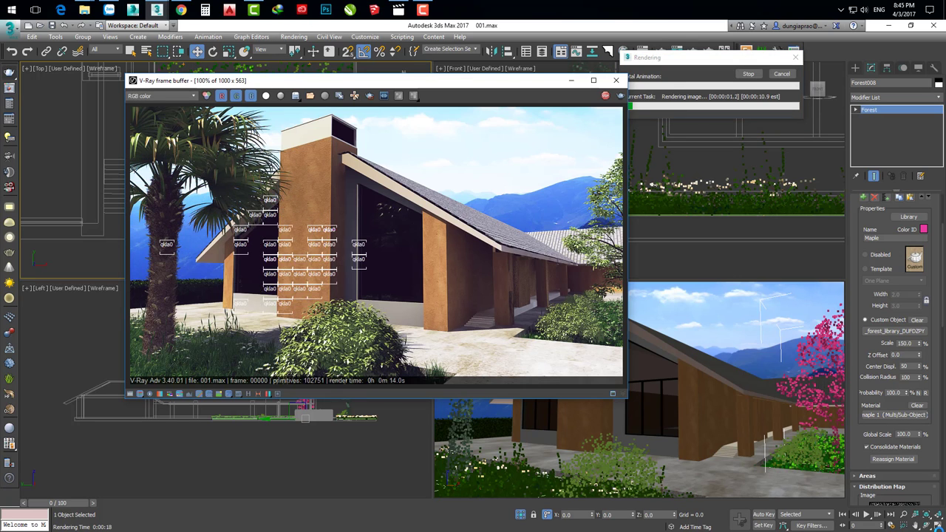
# - Move the V-Ray frame buffer aside and bring up Render Setup with F10
pyautogui.moveTo(451, 84); pyautogui.dragTo(354, 77)
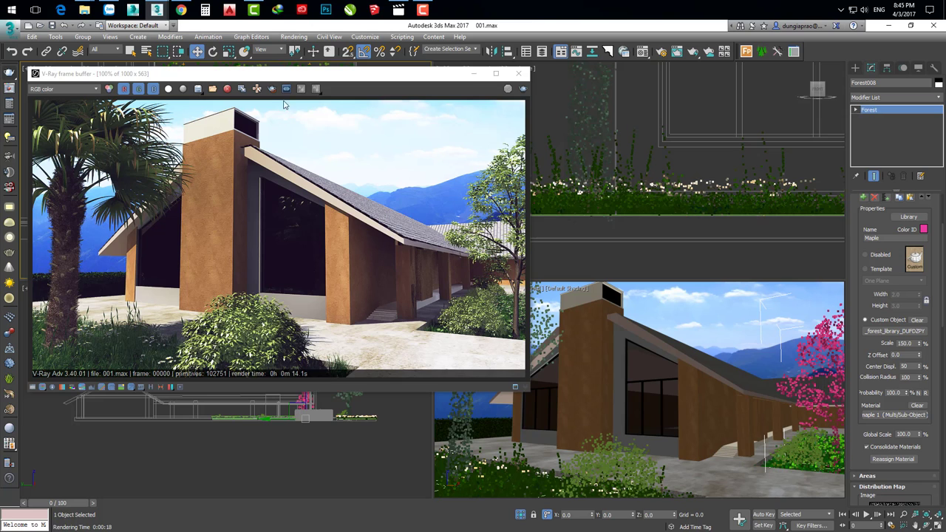
pyautogui.moveTo(299, 77); pyautogui.dragTo(303, 81)
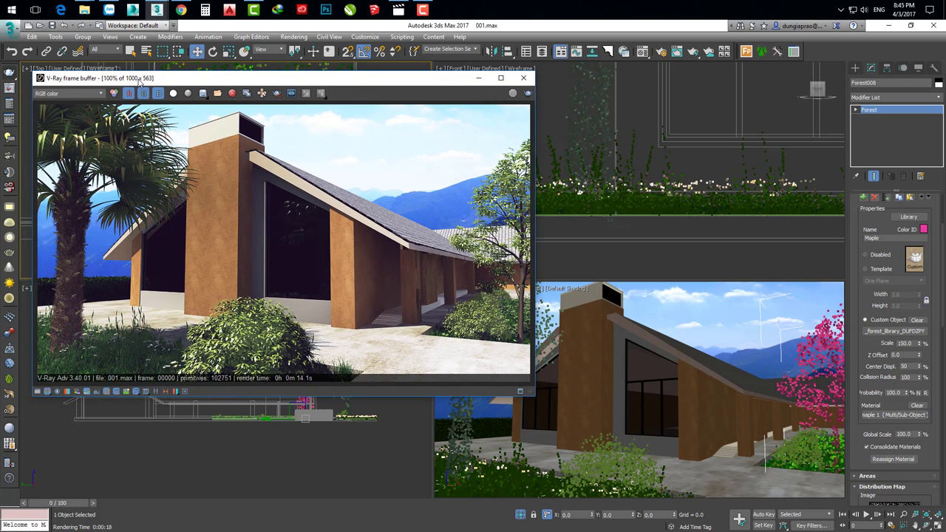
pyautogui.click(658, 200)
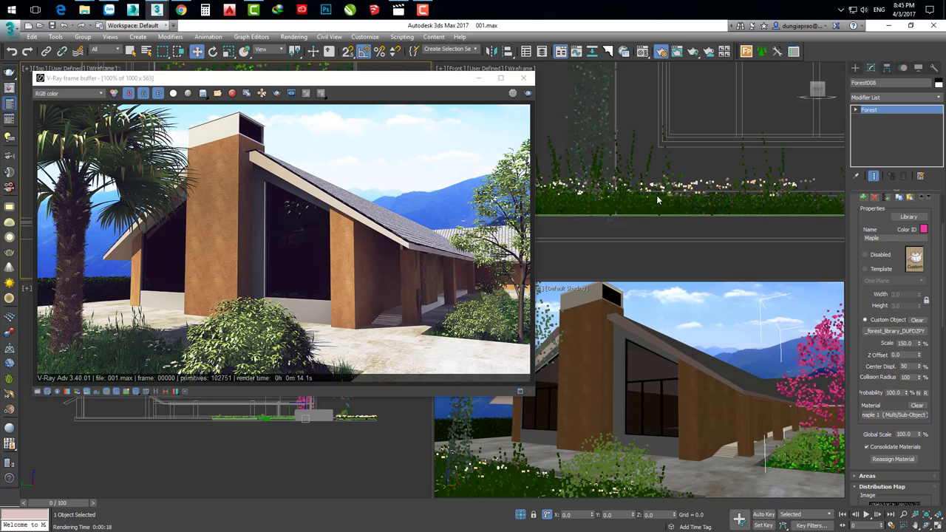
pyautogui.press('F10')
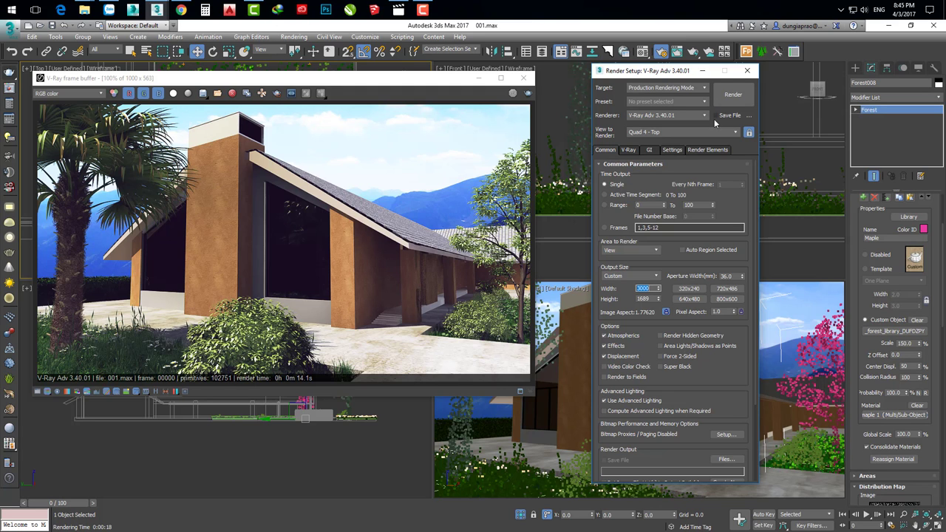
# - Close Render Setup at 3000 × 1689 output, reposition the frame buffer, and render again
pyautogui.click(746, 71)
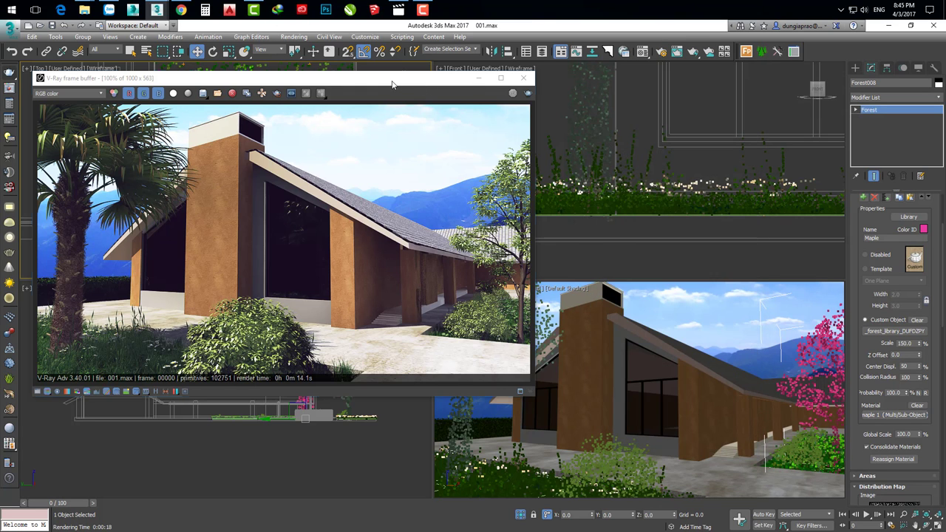
pyautogui.moveTo(392, 83); pyautogui.dragTo(385, 77)
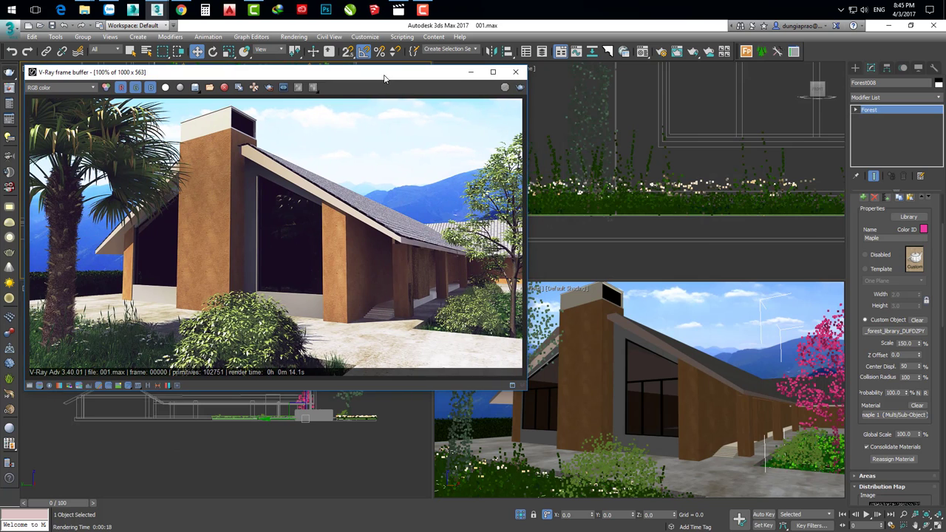
pyautogui.click(519, 88)
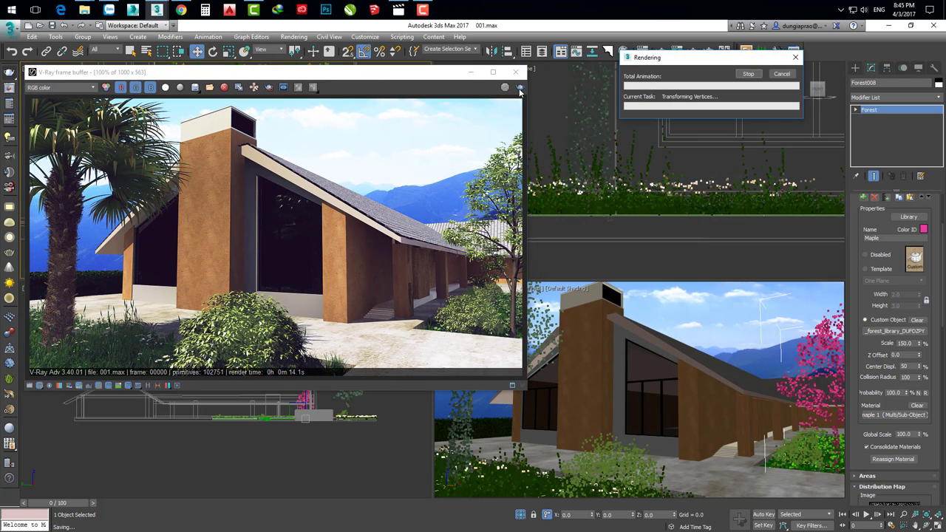
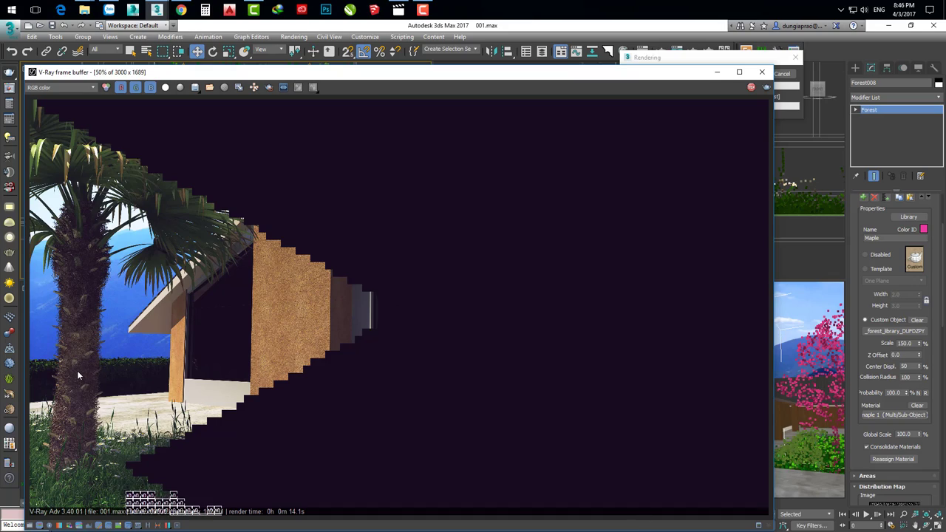
# - Zoom into the frame buffer and pan across the grass and daisies beside the palm trunk
pyautogui.scroll(2, 77, 371)
pyautogui.scroll(2, 149, 379)
pyautogui.scroll(2, 208, 247)
pyautogui.scroll(1, 255, 325)
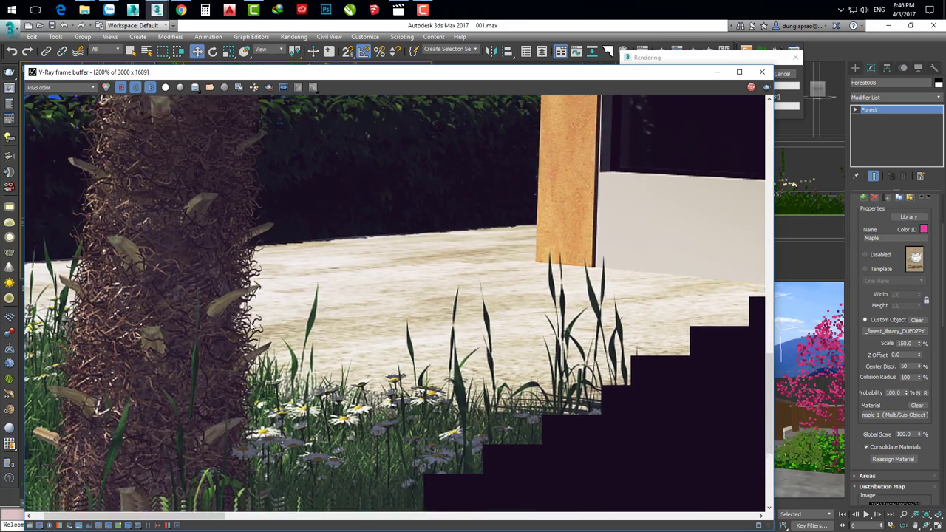
pyautogui.moveTo(255, 326); pyautogui.dragTo(240, 237, button='middle')
pyautogui.moveTo(251, 369); pyautogui.dragTo(236, 296, button='middle')
pyautogui.moveTo(295, 355); pyautogui.dragTo(288, 298, button='middle')
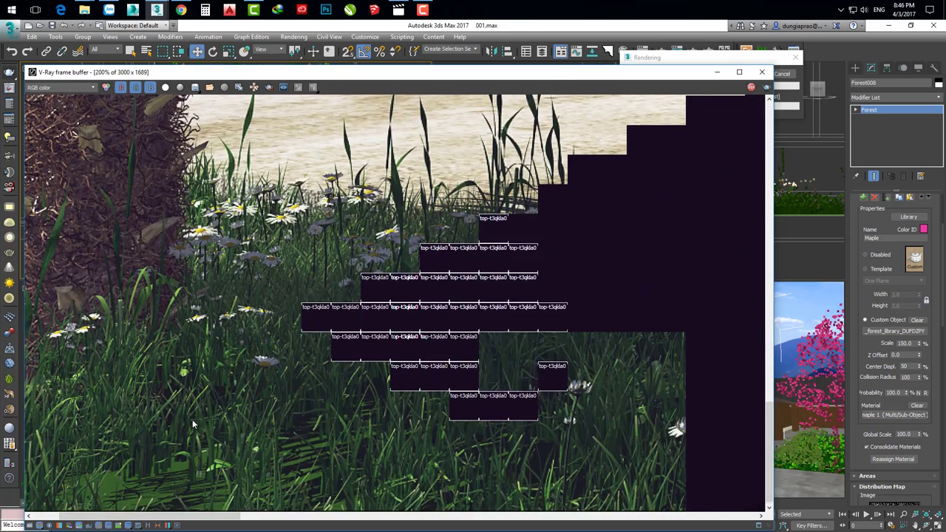
pyautogui.moveTo(192, 420); pyautogui.dragTo(315, 379, button='middle')
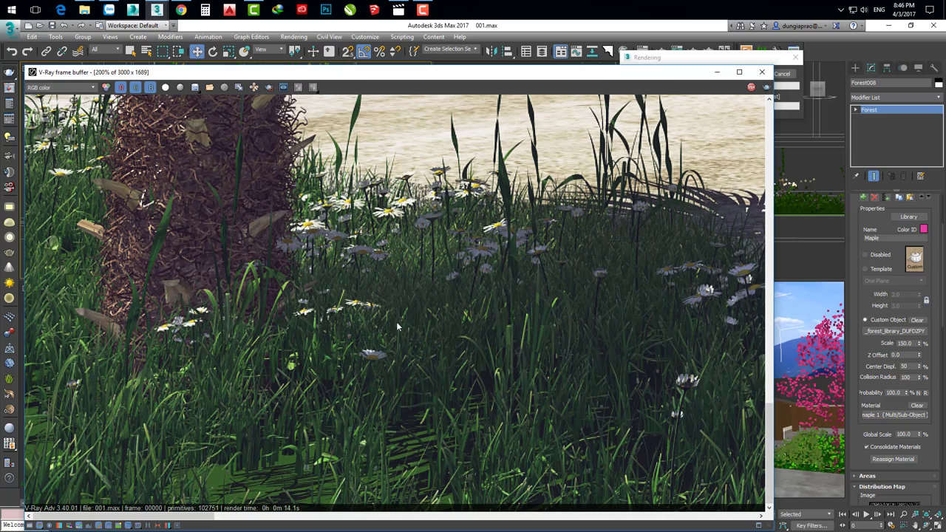
pyautogui.moveTo(398, 326)
pyautogui.mouseDown(button='middle')
pyautogui.moveTo(426, 287)
pyautogui.moveTo(403, 270)
pyautogui.mouseUp(button='middle')
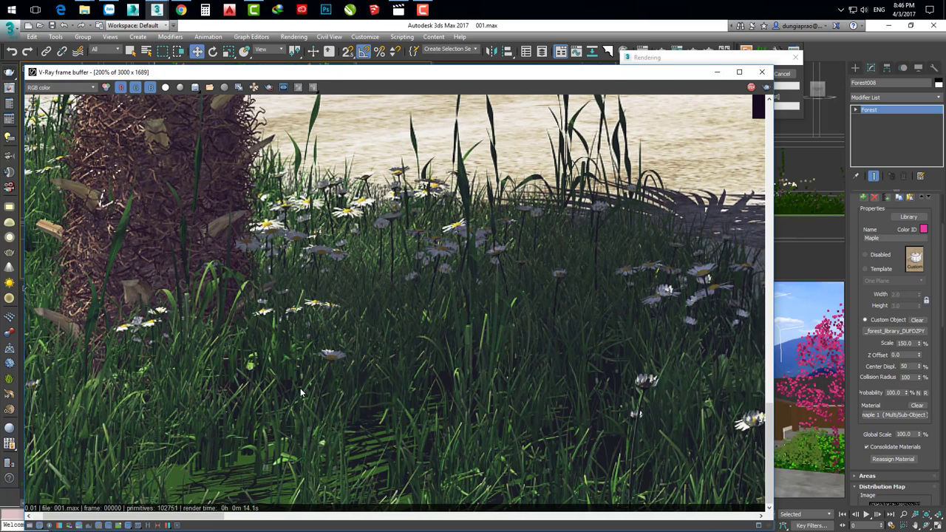
pyautogui.moveTo(300, 393); pyautogui.dragTo(367, 381, button='middle')
# - Zoom out and back in to inspect the finished grass detail near the trunk
pyautogui.scroll(-4, 342, 423)
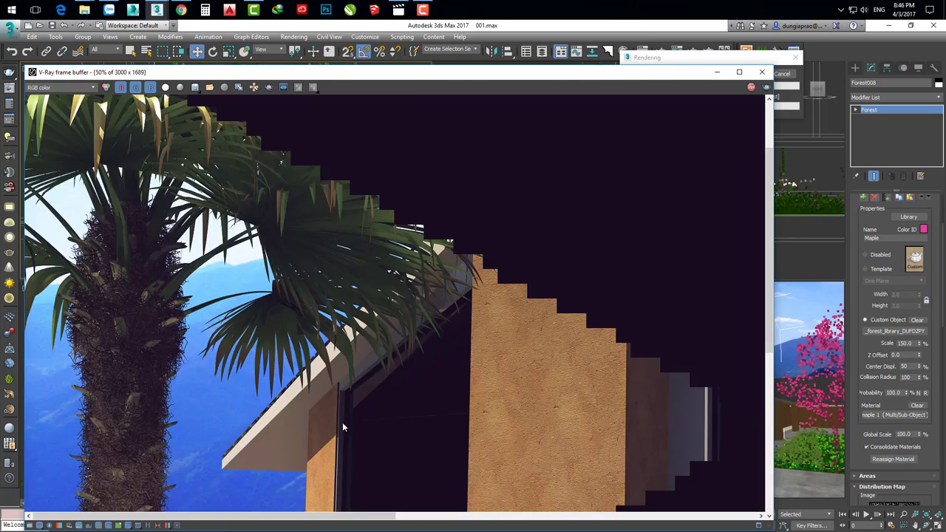
pyautogui.scroll(-1, 343, 423)
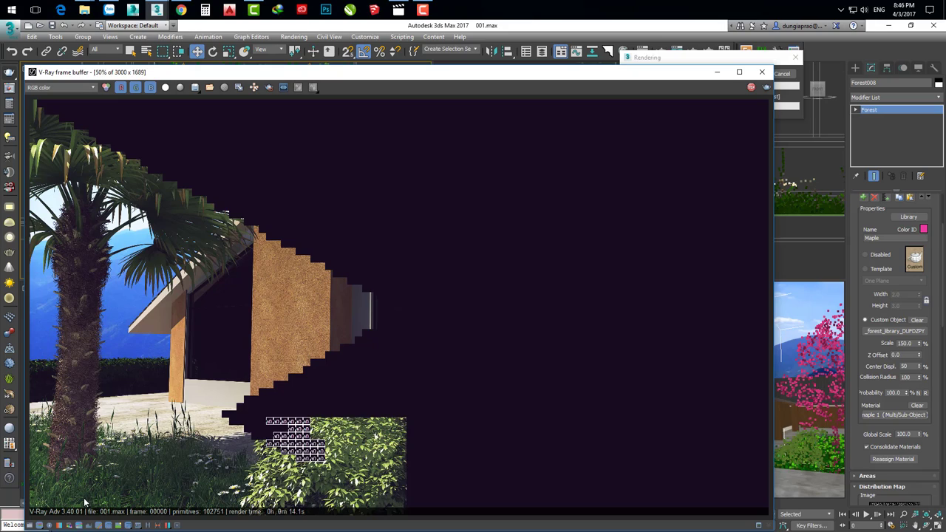
pyautogui.scroll(2, 106, 460)
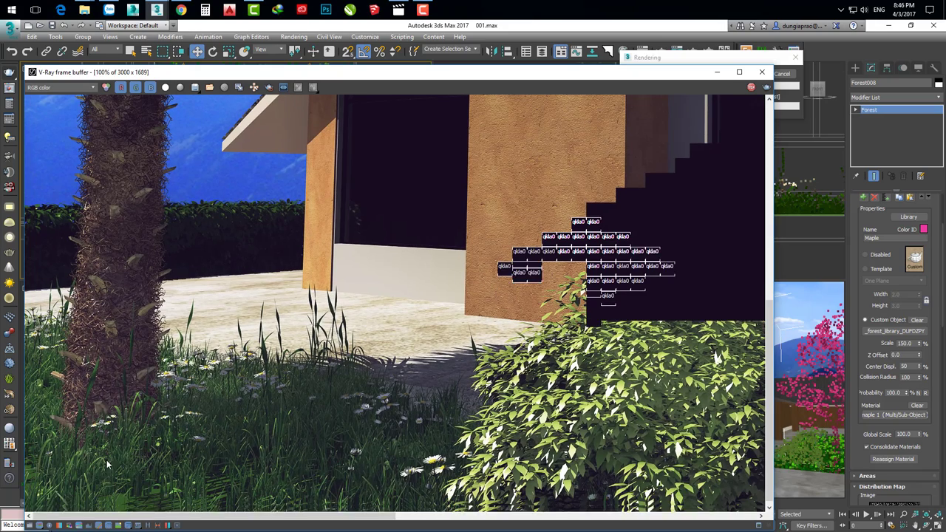
pyautogui.scroll(2, 104, 471)
pyautogui.moveTo(103, 471); pyautogui.dragTo(198, 349, button='middle')
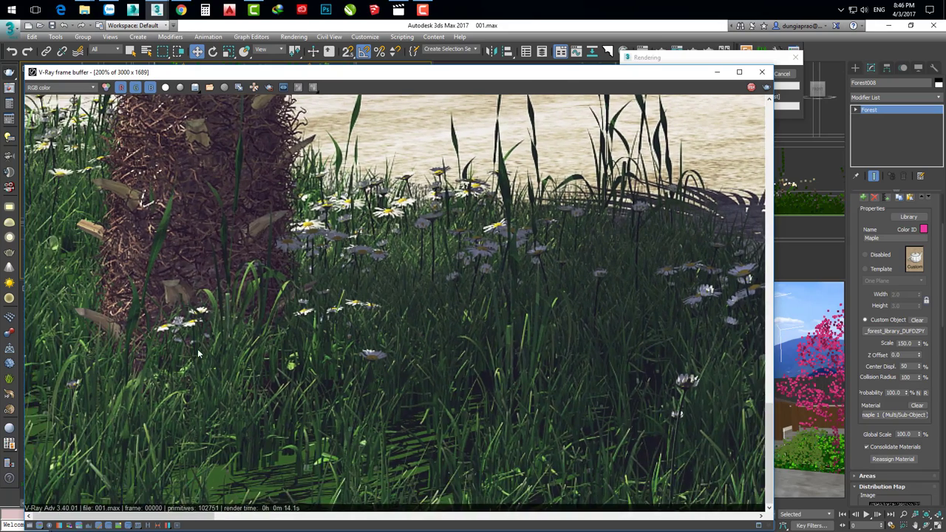
pyautogui.scroll(-2, 222, 345)
pyautogui.scroll(-2, 222, 345)
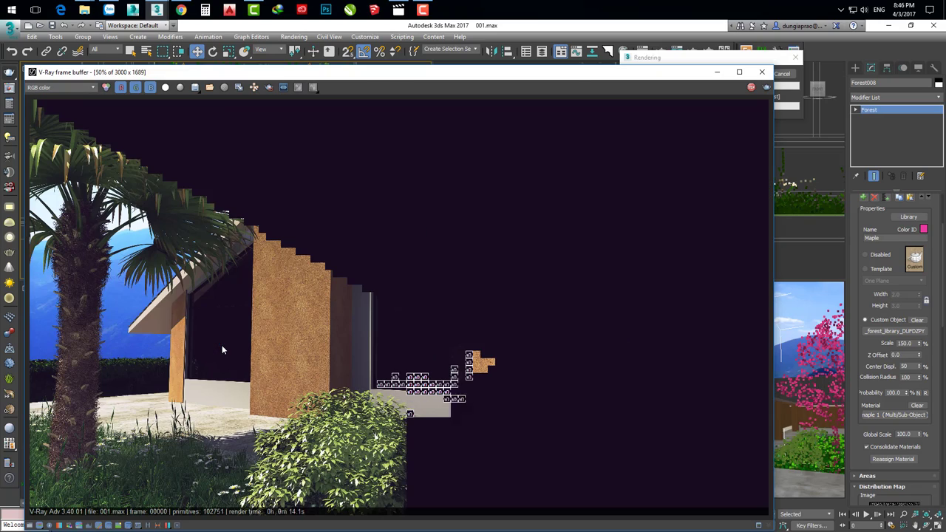
pyautogui.scroll(2, 292, 357)
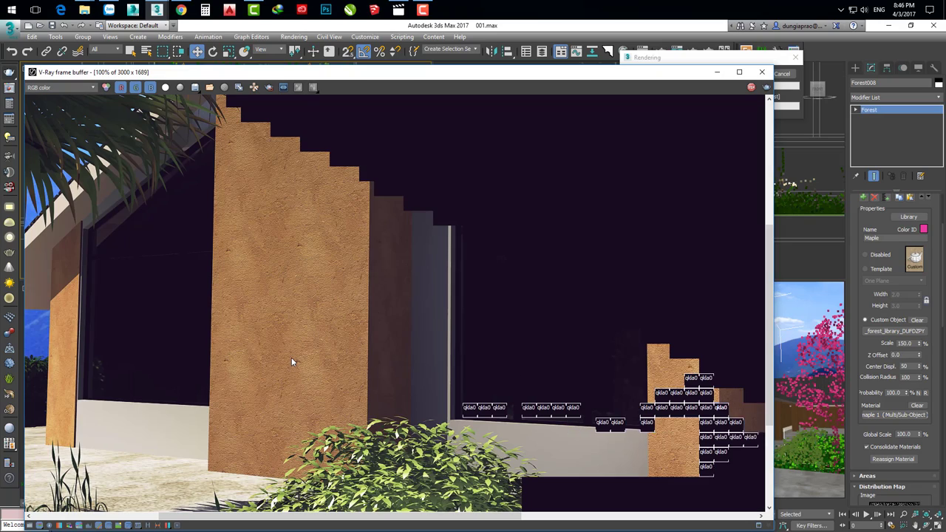
# - Pan over the textured wall, then across to the shrub and the steps on the right
pyautogui.moveTo(279, 399)
pyautogui.mouseDown(button='middle')
pyautogui.moveTo(298, 368)
pyautogui.moveTo(292, 296)
pyautogui.mouseUp(button='middle')
pyautogui.scroll(2, 291, 296)
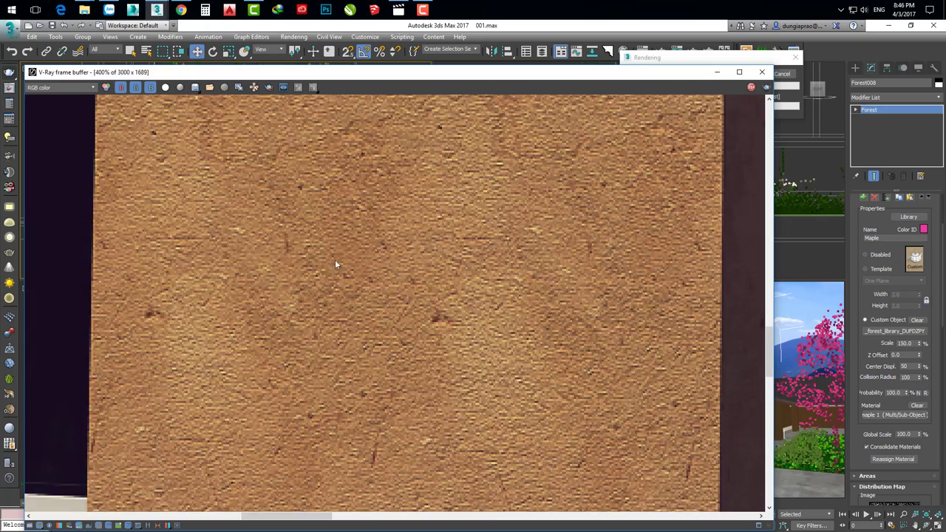
pyautogui.scroll(-1, 334, 262)
pyautogui.moveTo(354, 305); pyautogui.dragTo(409, 388, button='middle')
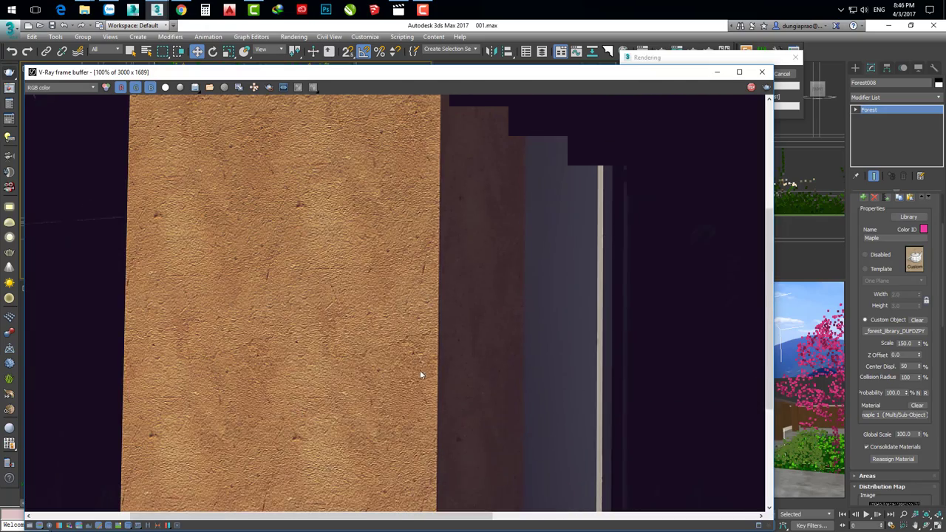
pyautogui.scroll(-2, 420, 370)
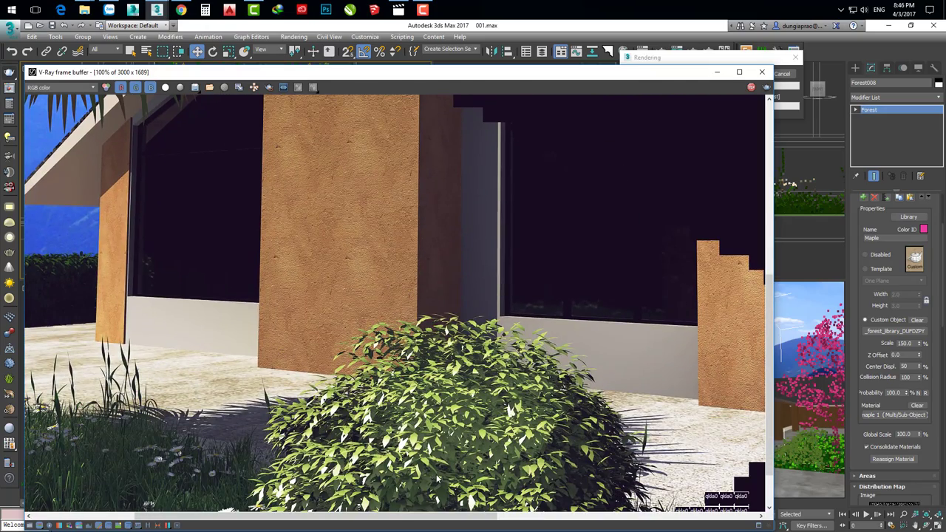
pyautogui.moveTo(435, 477); pyautogui.dragTo(257, 418, button='middle')
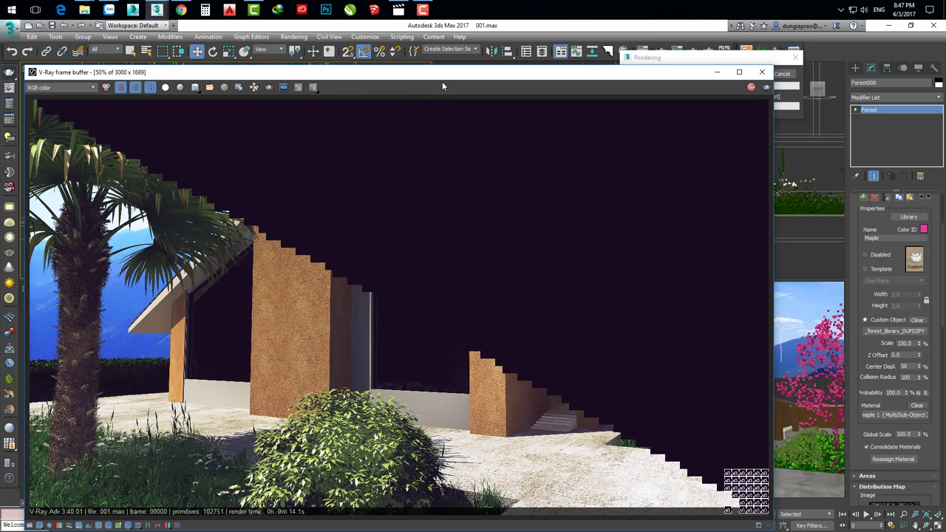
# - Move the Rendering progress dialog aside, then return the finished render's frame buffer to 50% zoom
pyautogui.moveTo(441, 76); pyautogui.dragTo(439, 72)
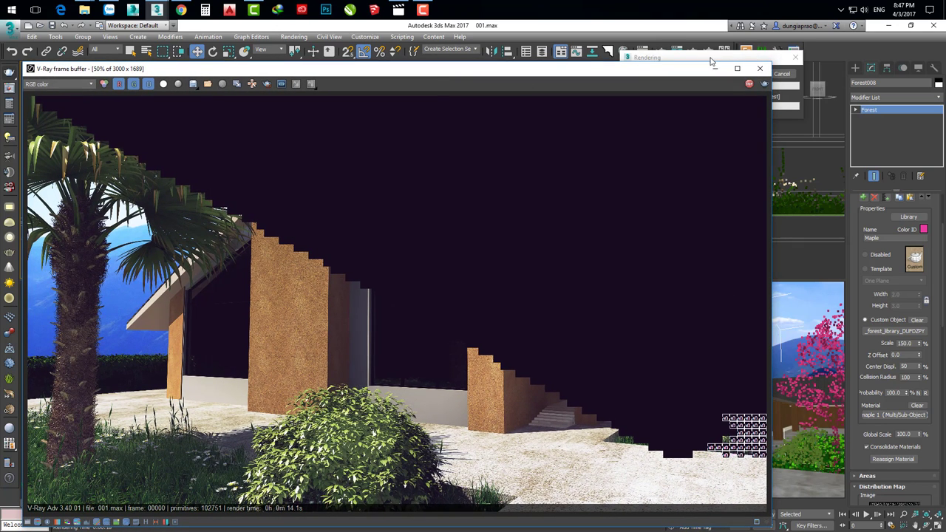
pyautogui.moveTo(702, 59); pyautogui.dragTo(853, 70)
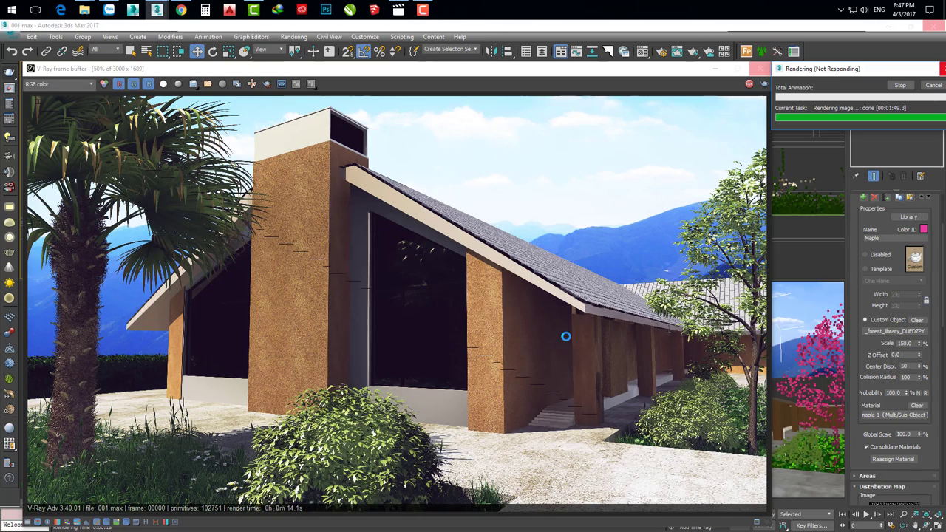
pyautogui.scroll(1, 566, 337)
pyautogui.scroll(-2, 562, 337)
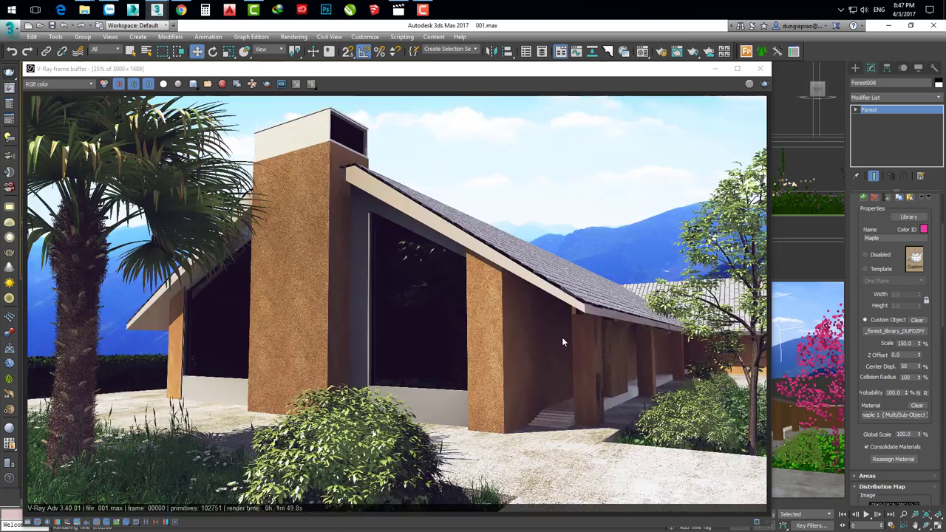
pyautogui.scroll(-1, 562, 337)
pyautogui.scroll(1, 563, 341)
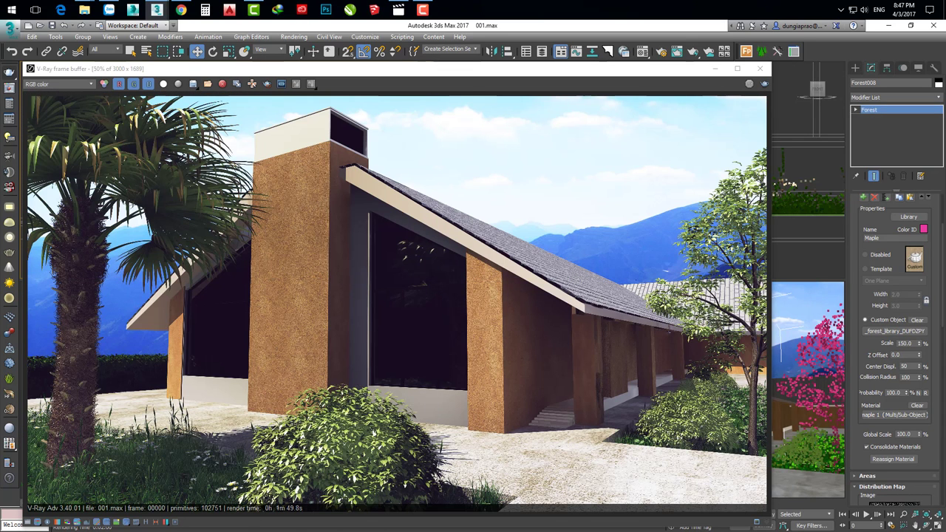